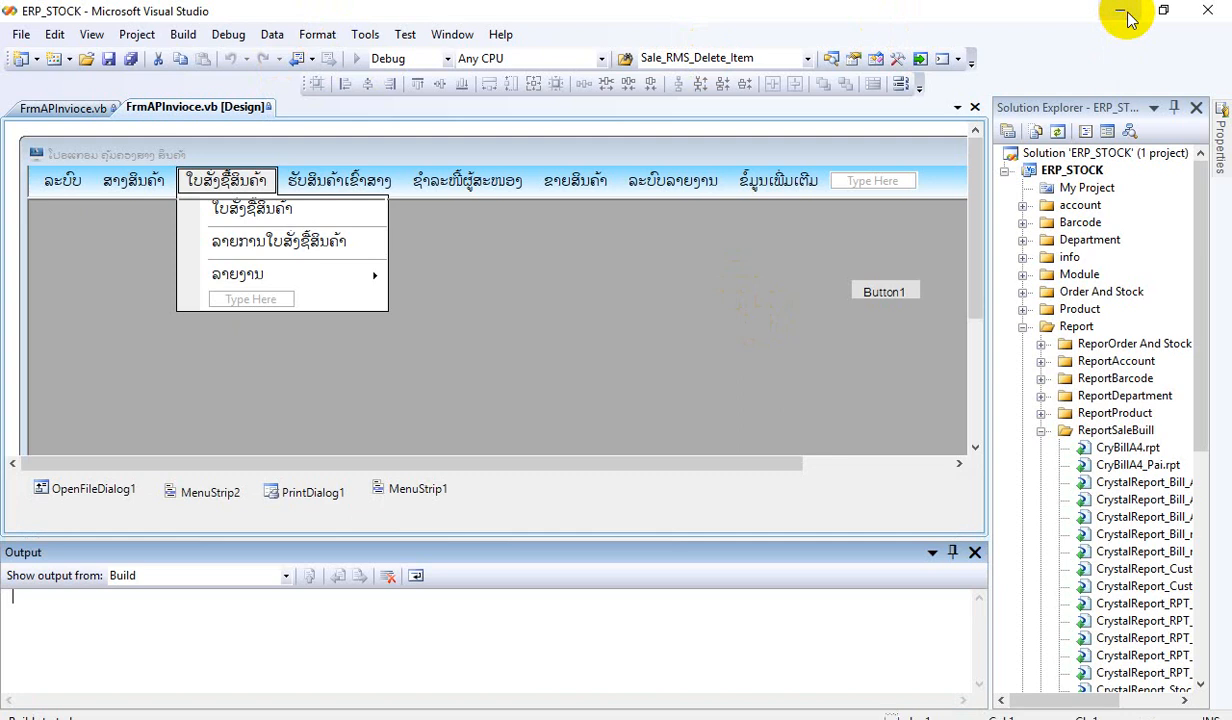
Minimize the open File Explorer window and refresh the desktop.
right_click(690, 719)
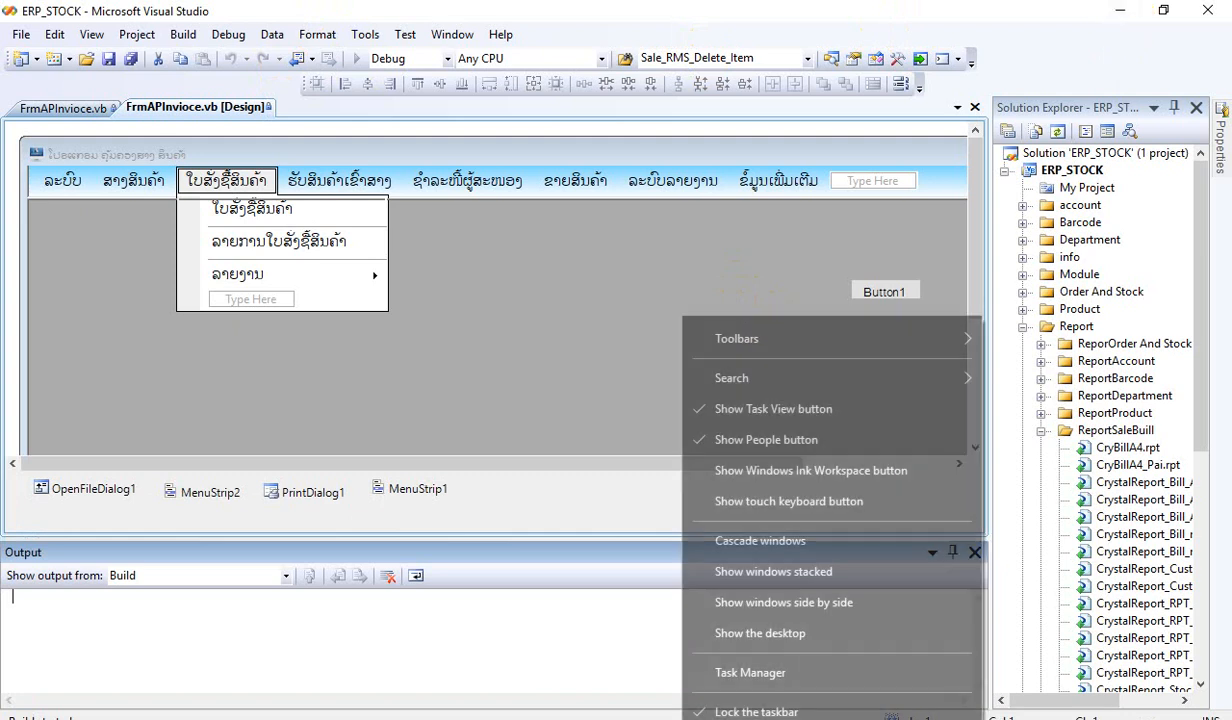
click(500, 719)
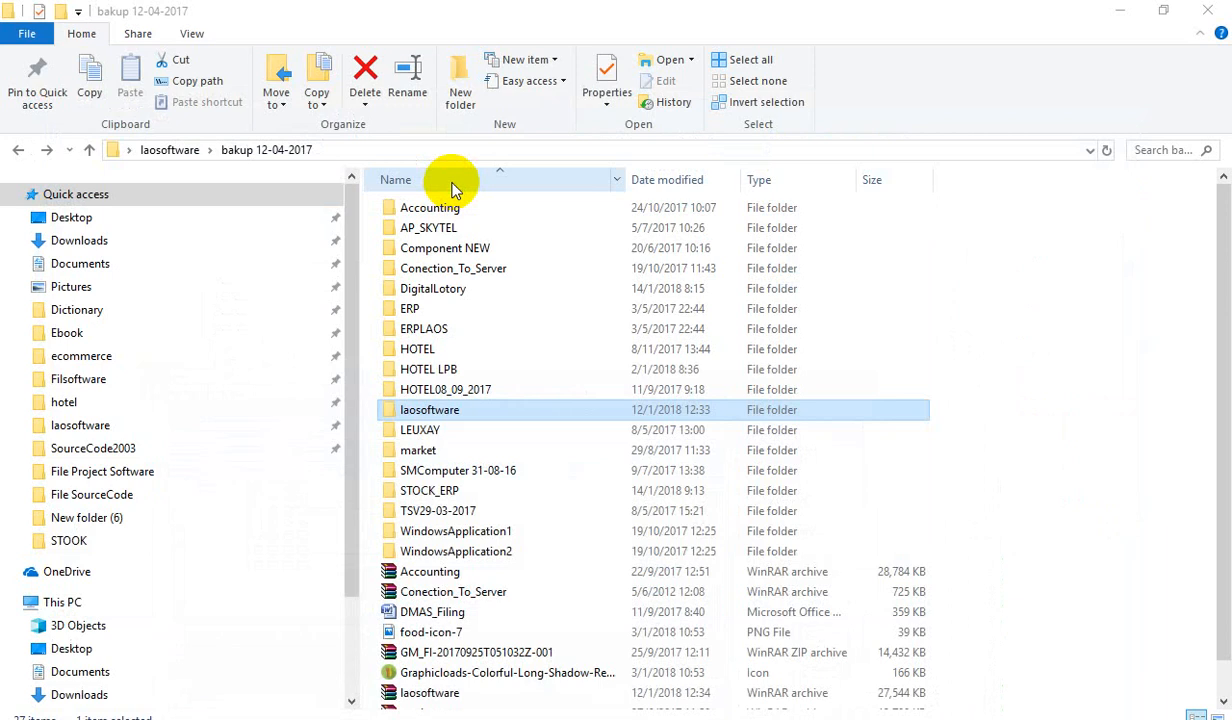
click(1118, 12)
click(640, 200)
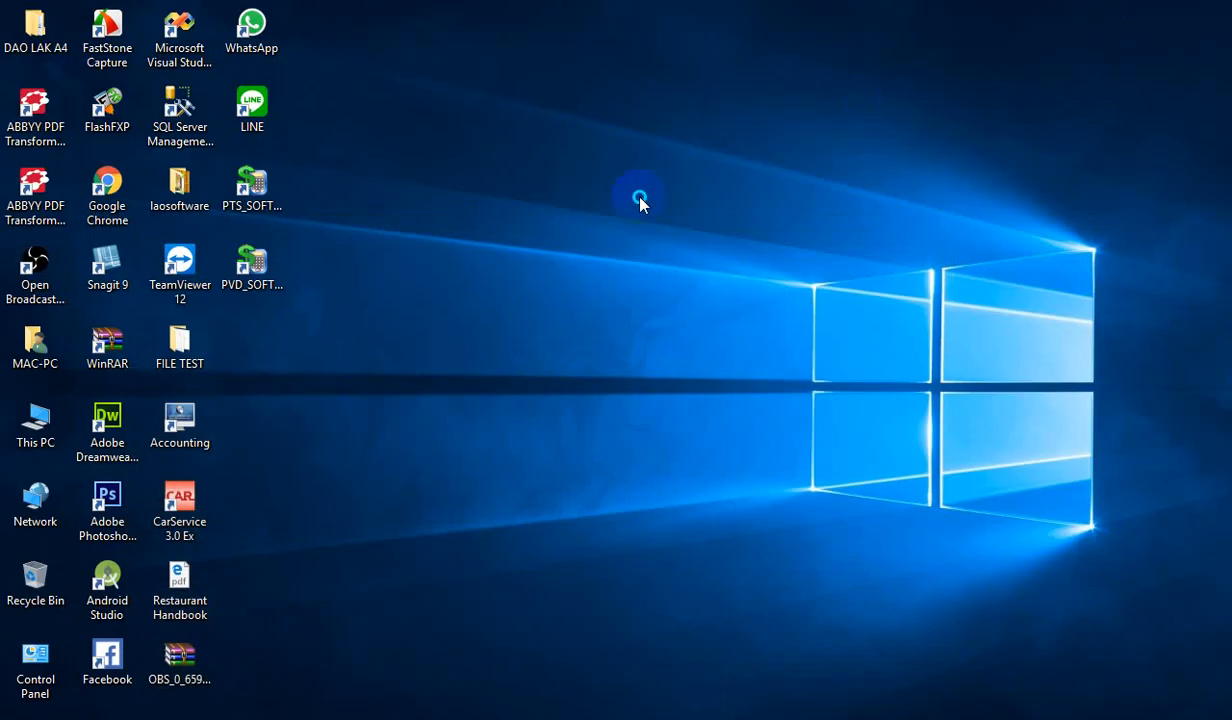
right_click(640, 200)
click(734, 262)
right_click(574, 251)
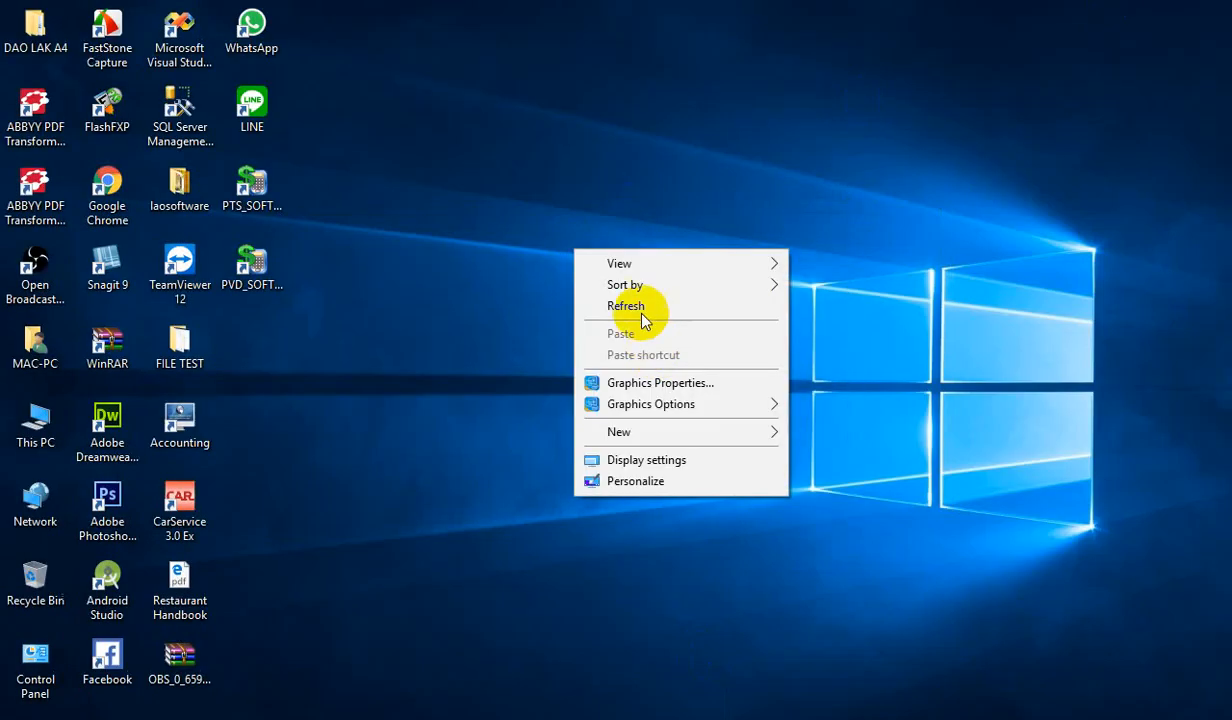
click(641, 310)
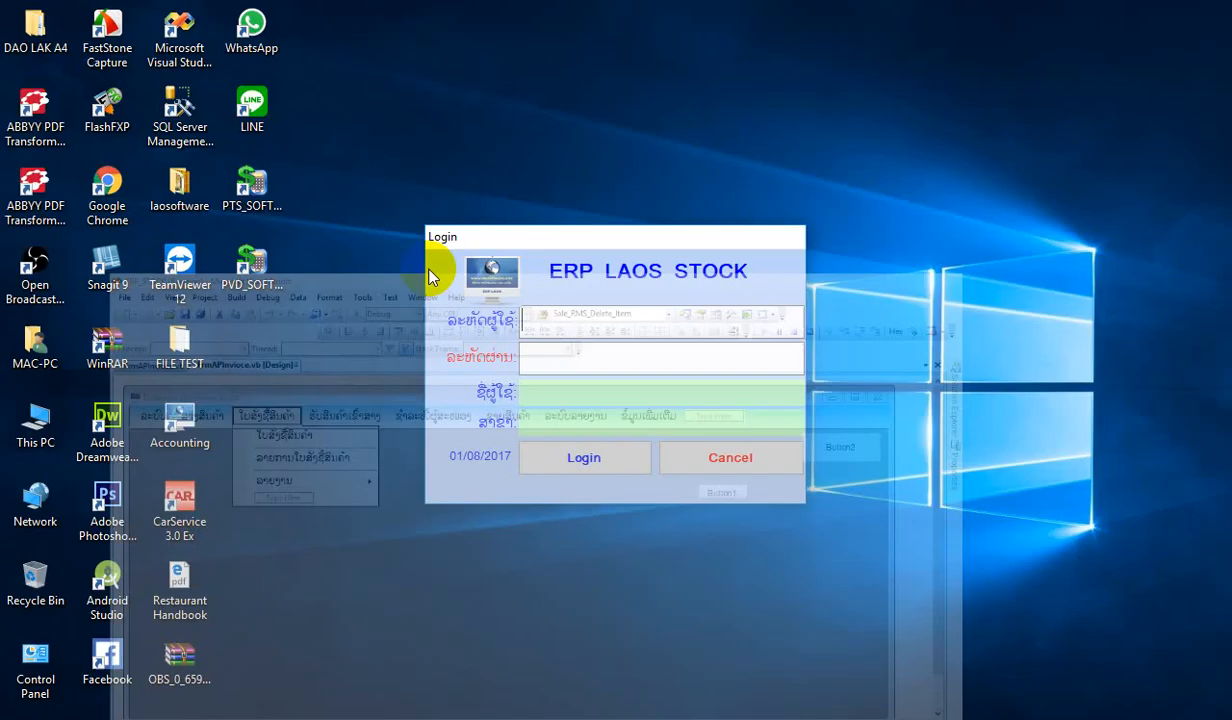
Log in to ERP LAOS STOCK with the user ID "a".
text(a)
key(Return)
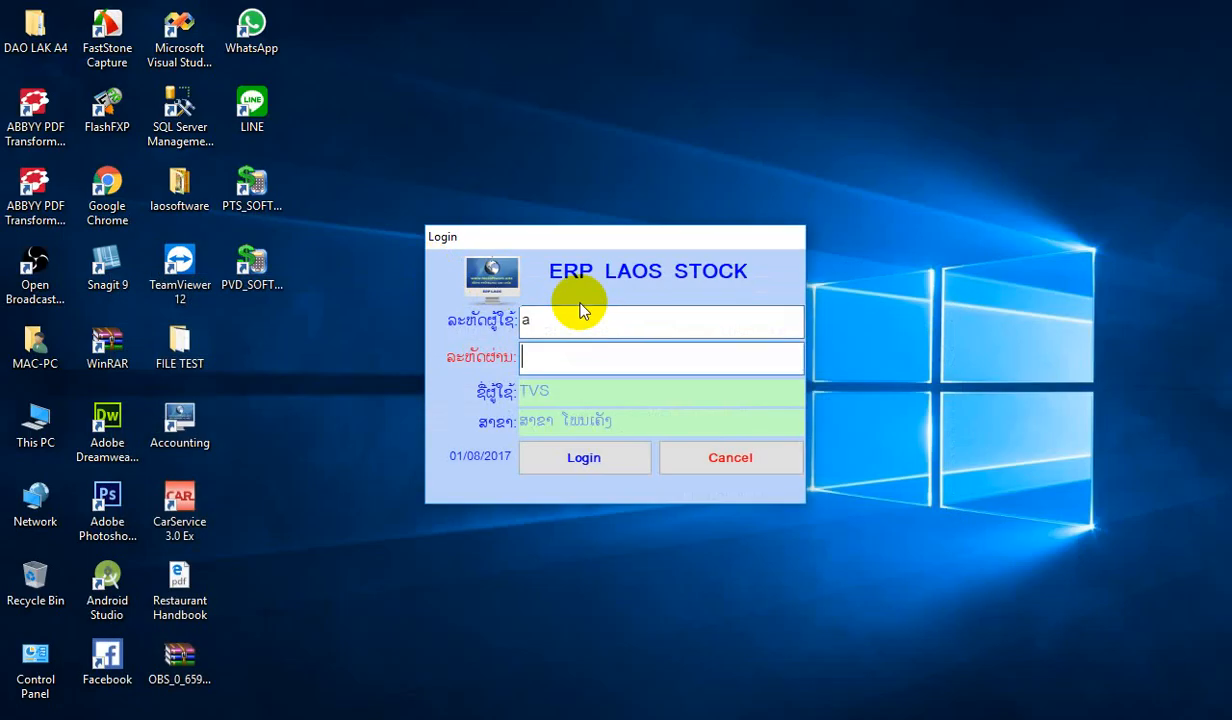
key(Return)
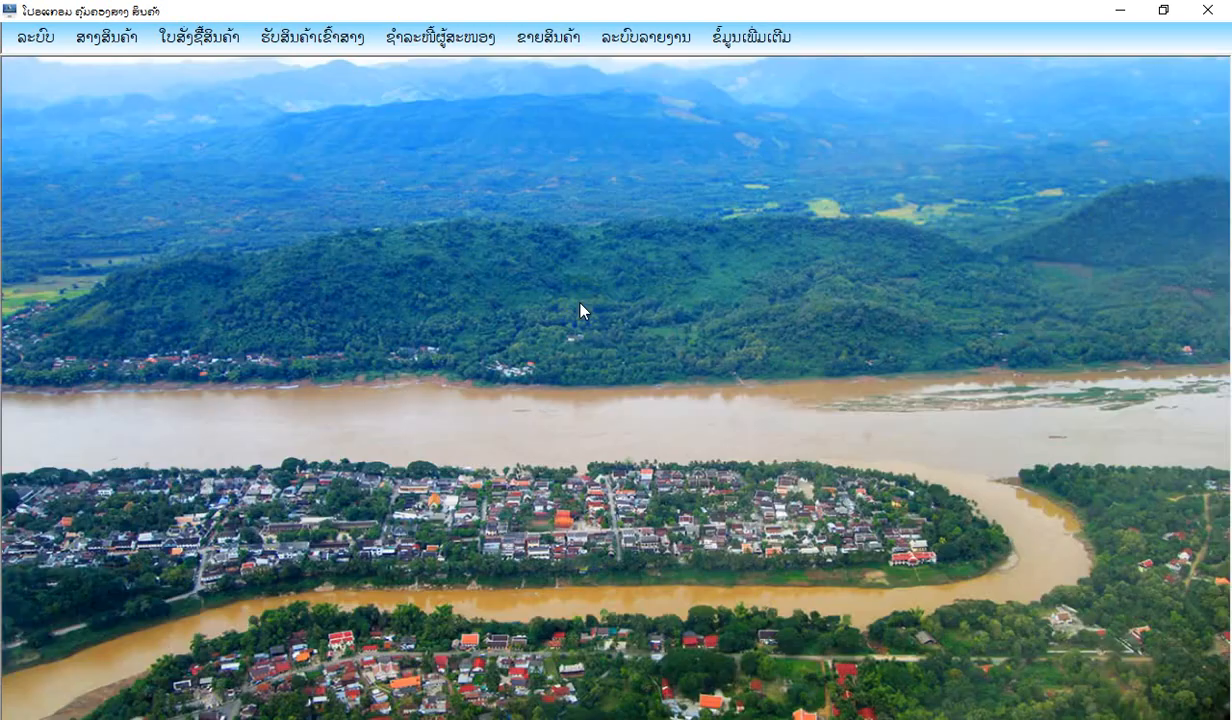
Examine the functions offered for the system settings and the product warehouse, including the warehouse reports.
click(52, 38)
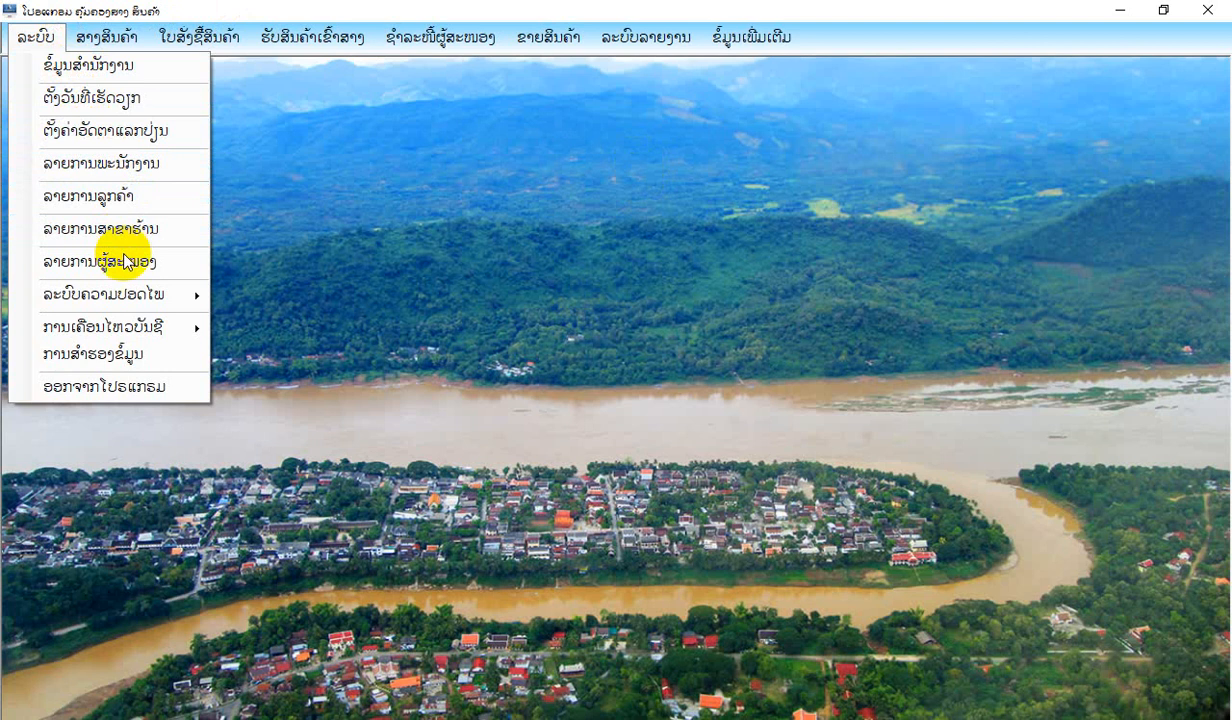
mouse_move(145, 330)
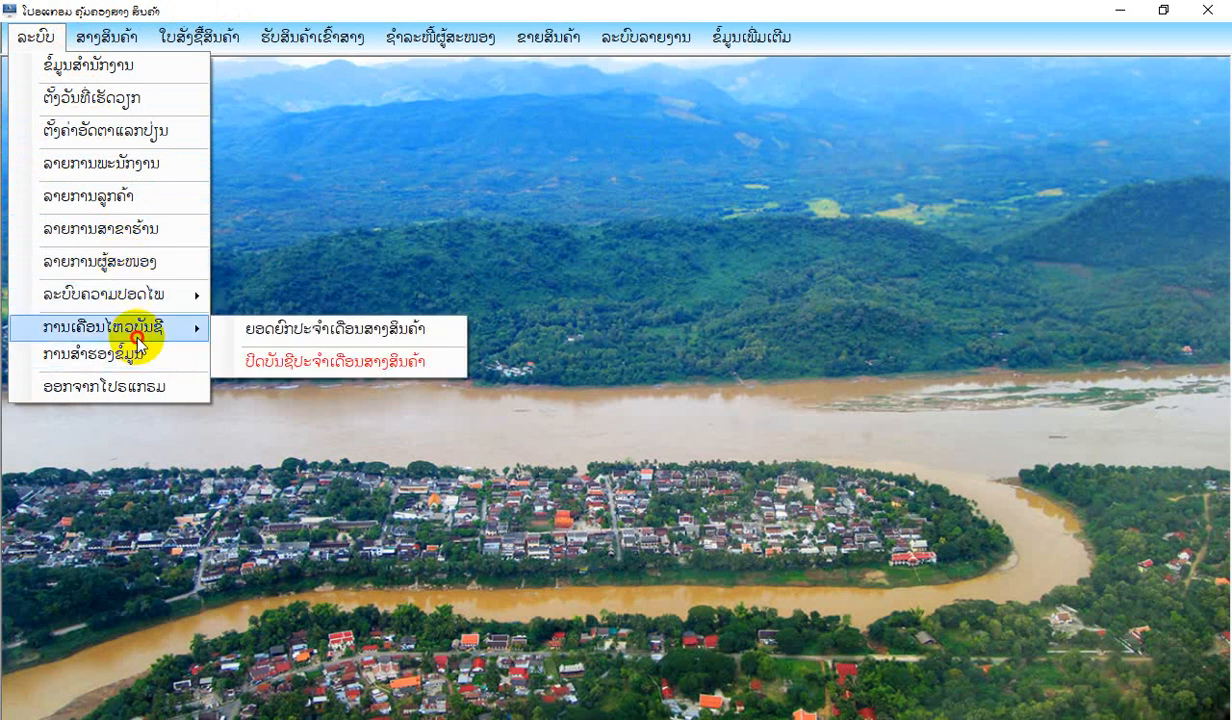
click(103, 38)
mouse_move(128, 196)
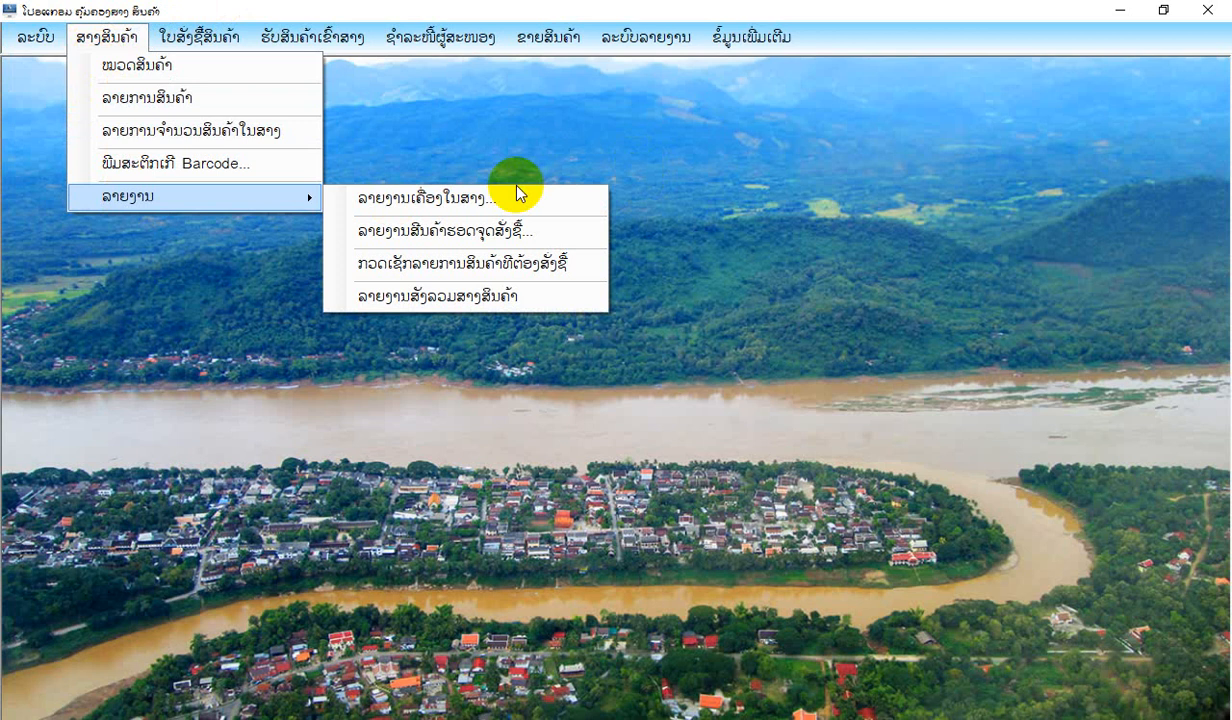
click(230, 42)
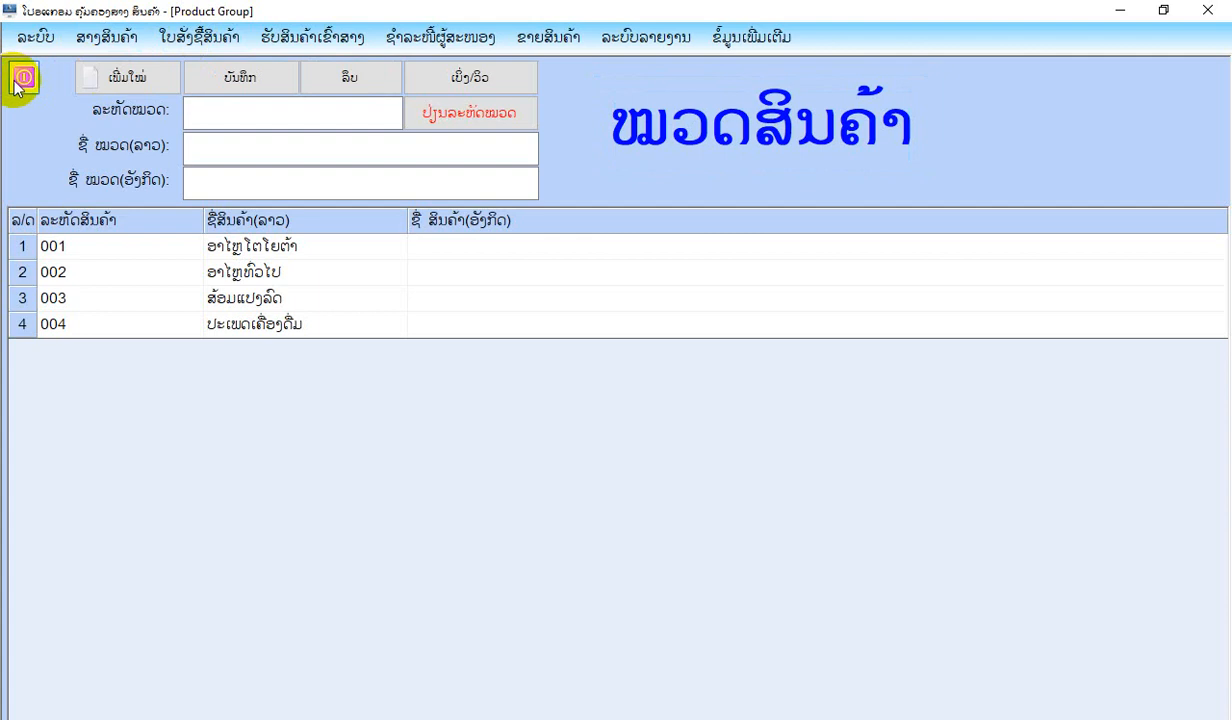
click(24, 79)
Examine the functions offered for purchase orders, goods receiving, supplier payments and sales, including their reports.
click(198, 38)
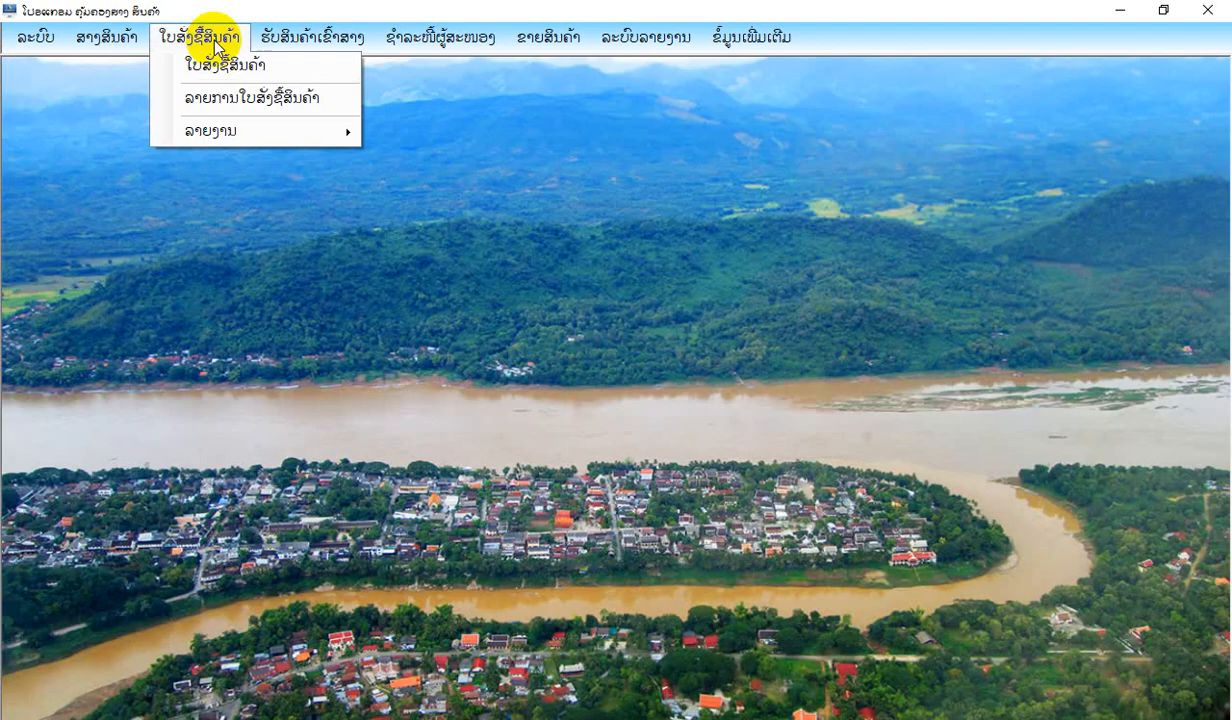
mouse_move(212, 132)
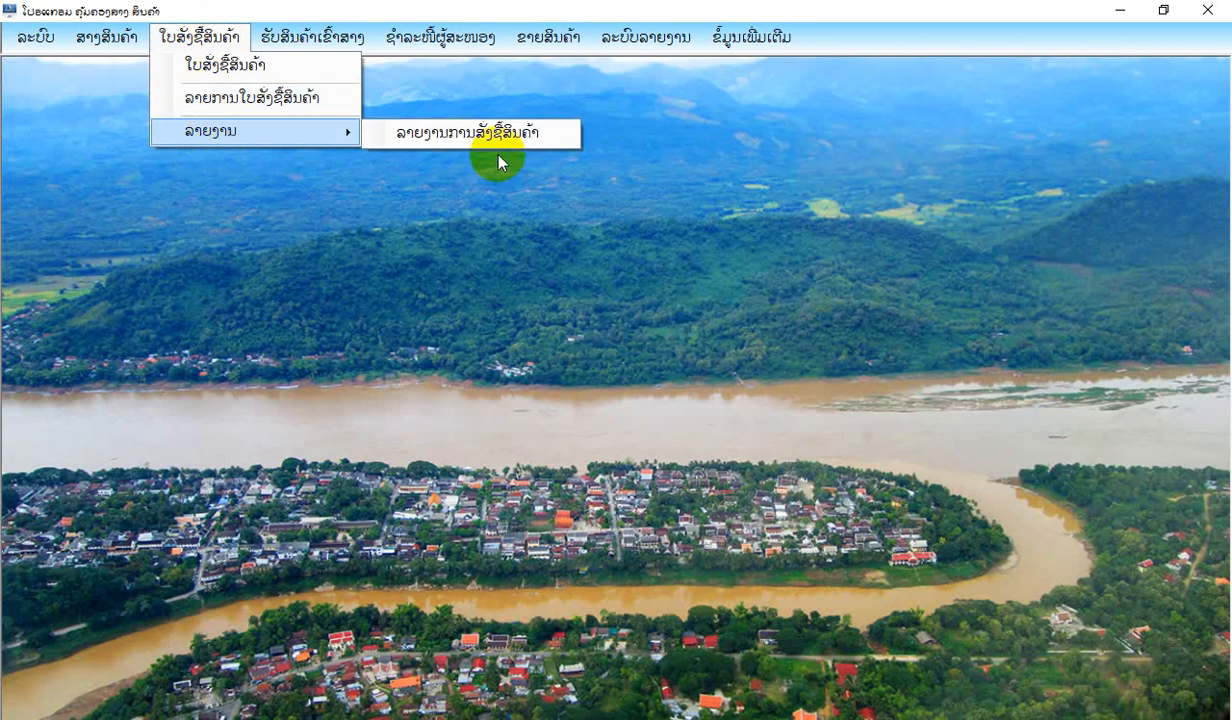
click(316, 38)
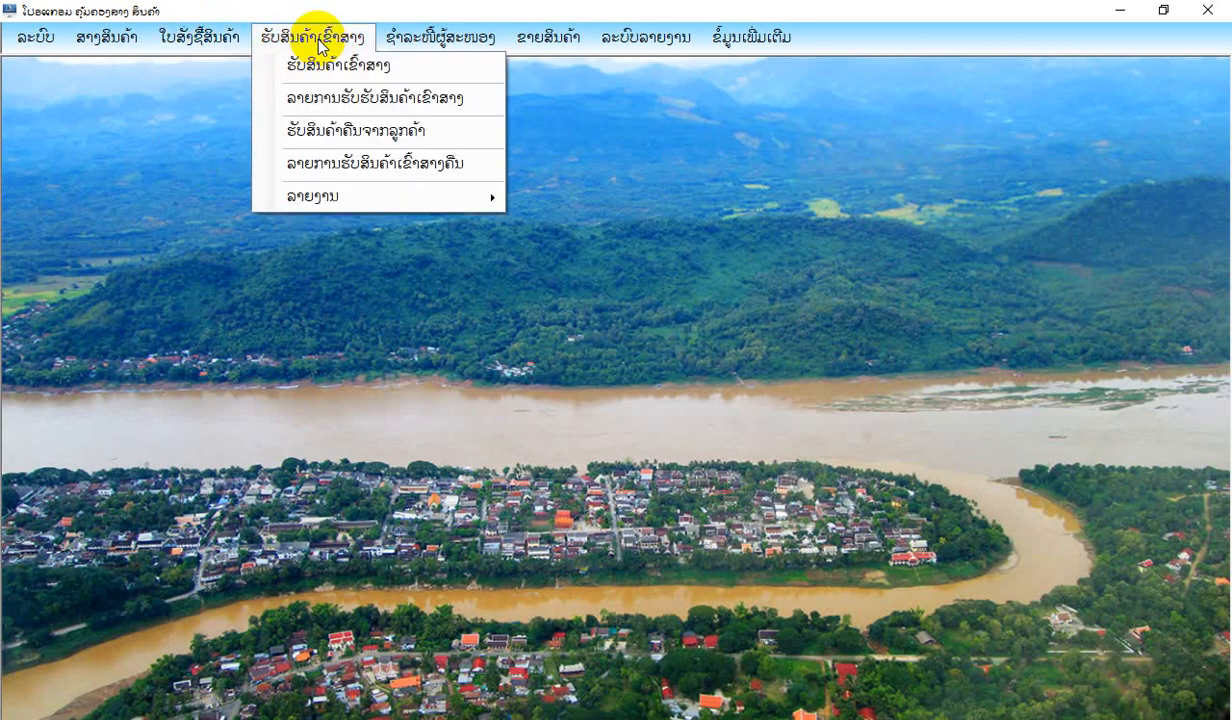
mouse_move(376, 192)
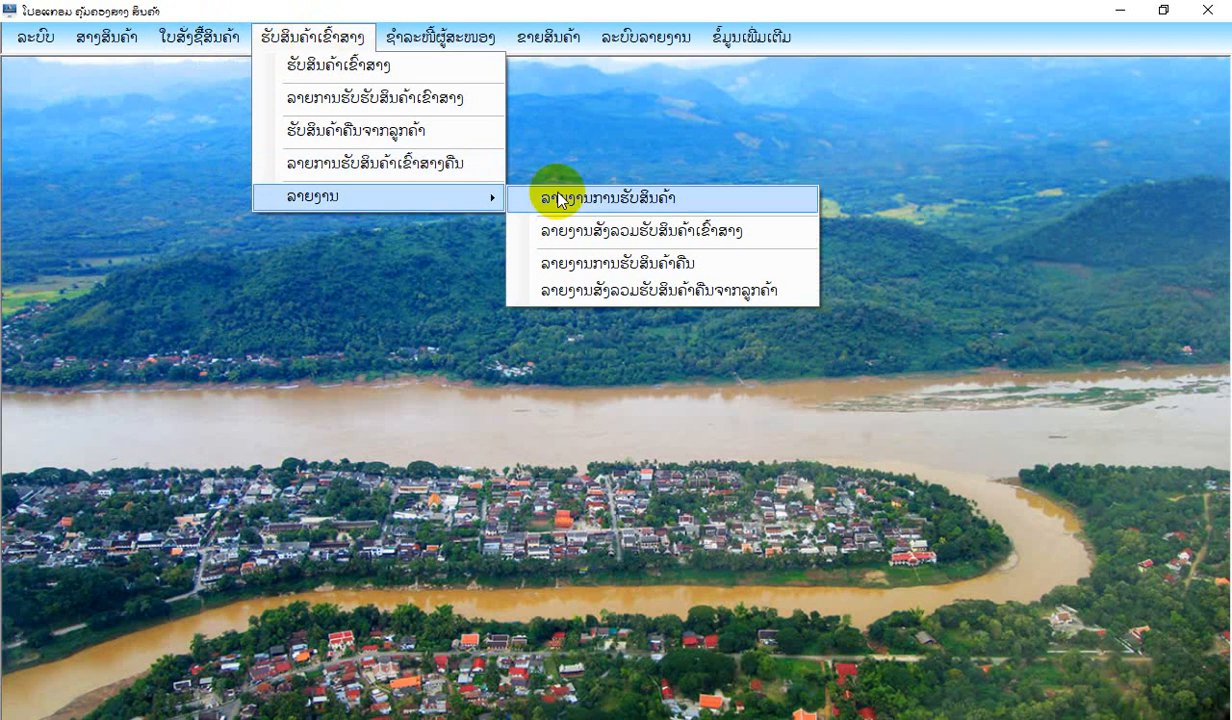
click(443, 42)
click(443, 43)
mouse_move(432, 137)
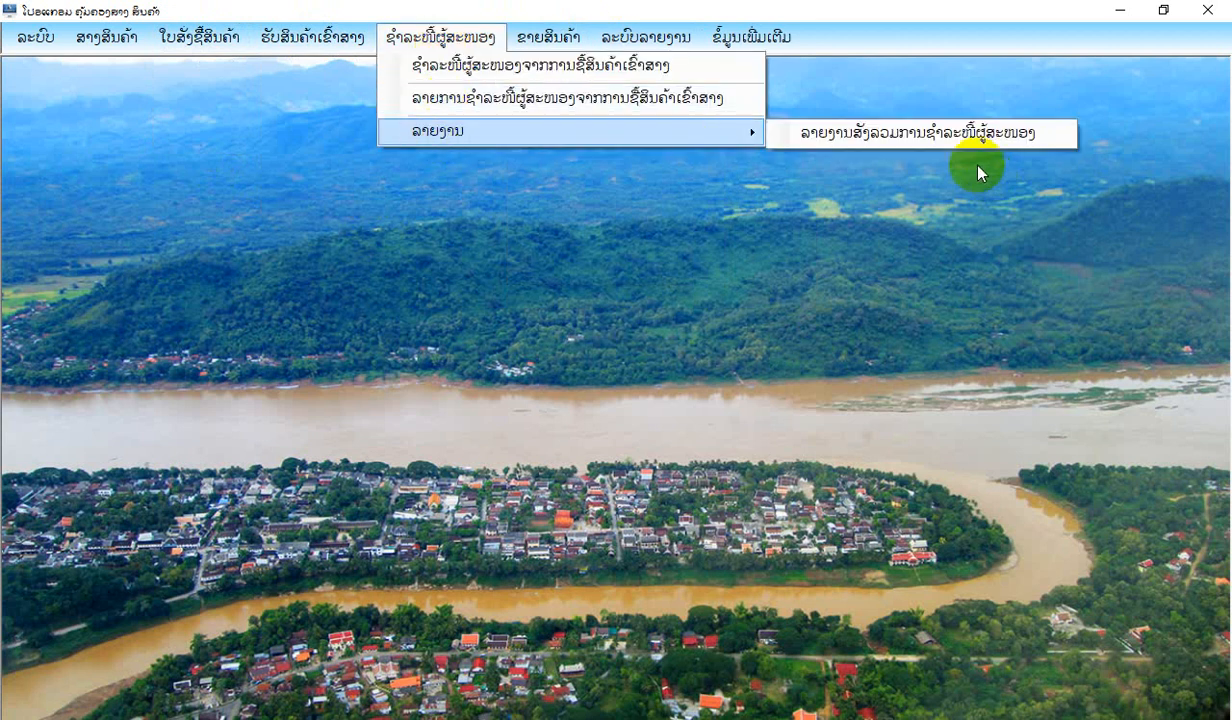
mouse_move(582, 42)
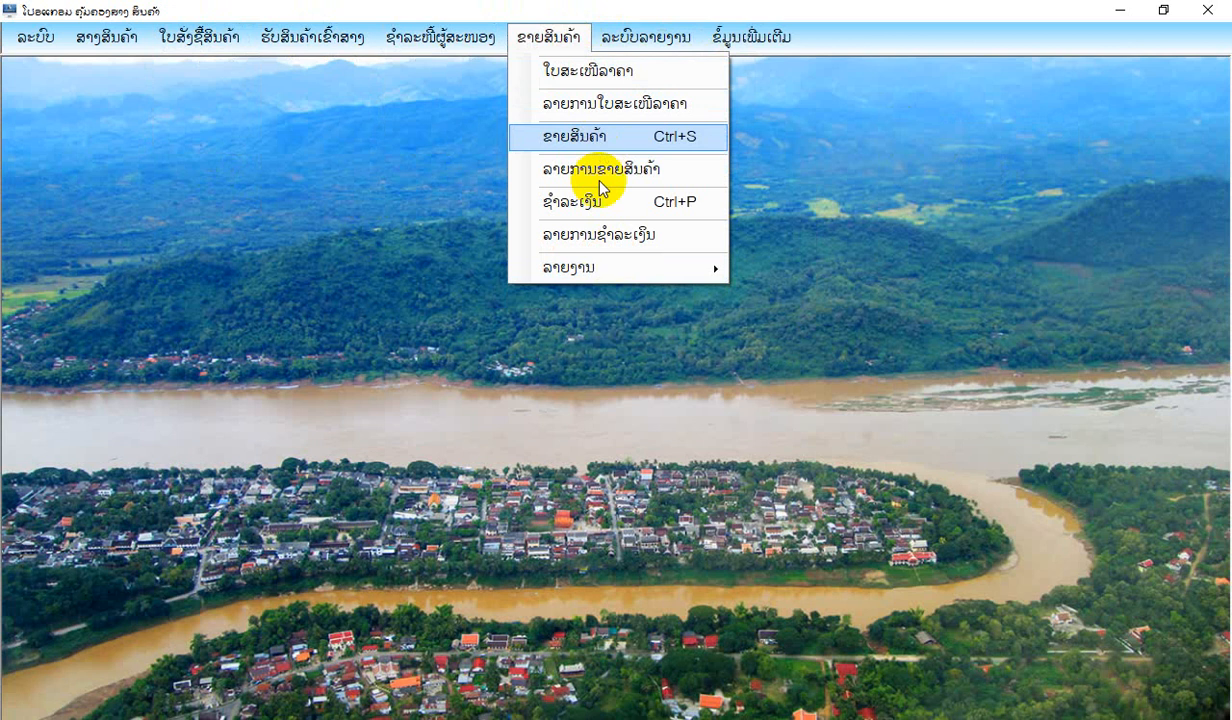
mouse_move(610, 273)
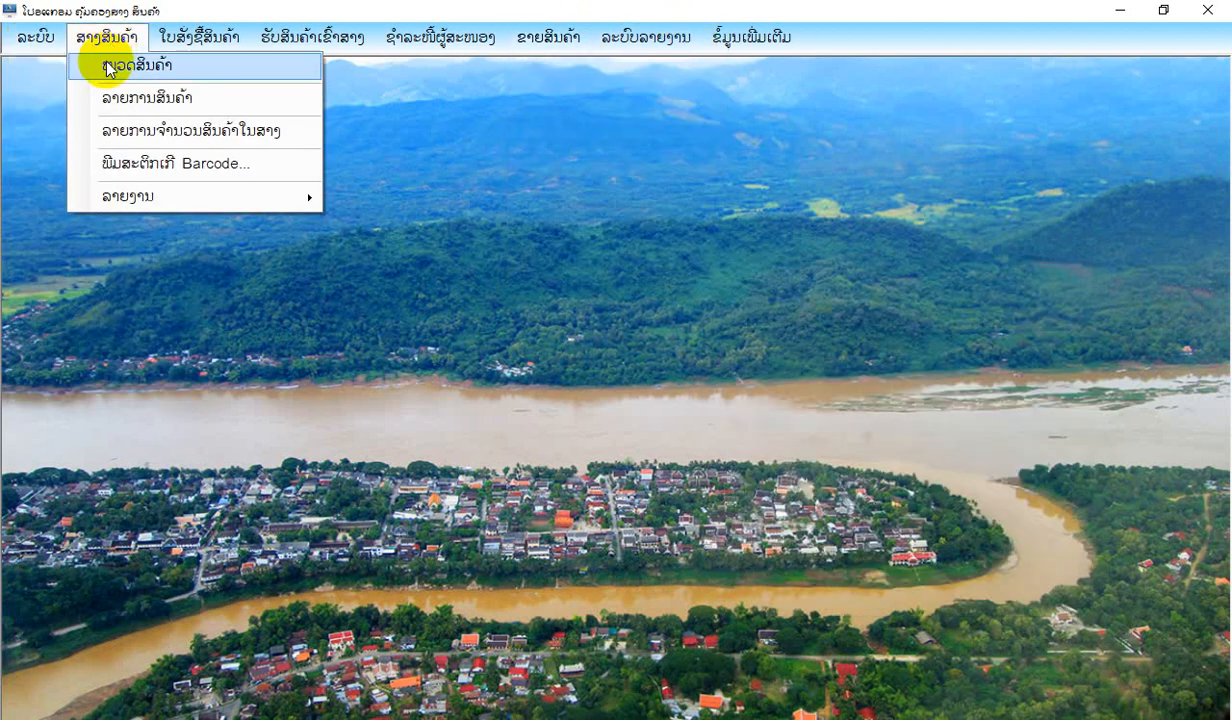
Start a new product group (ໝວດສິນຄ້າ) and give it the group code 005.
click(106, 65)
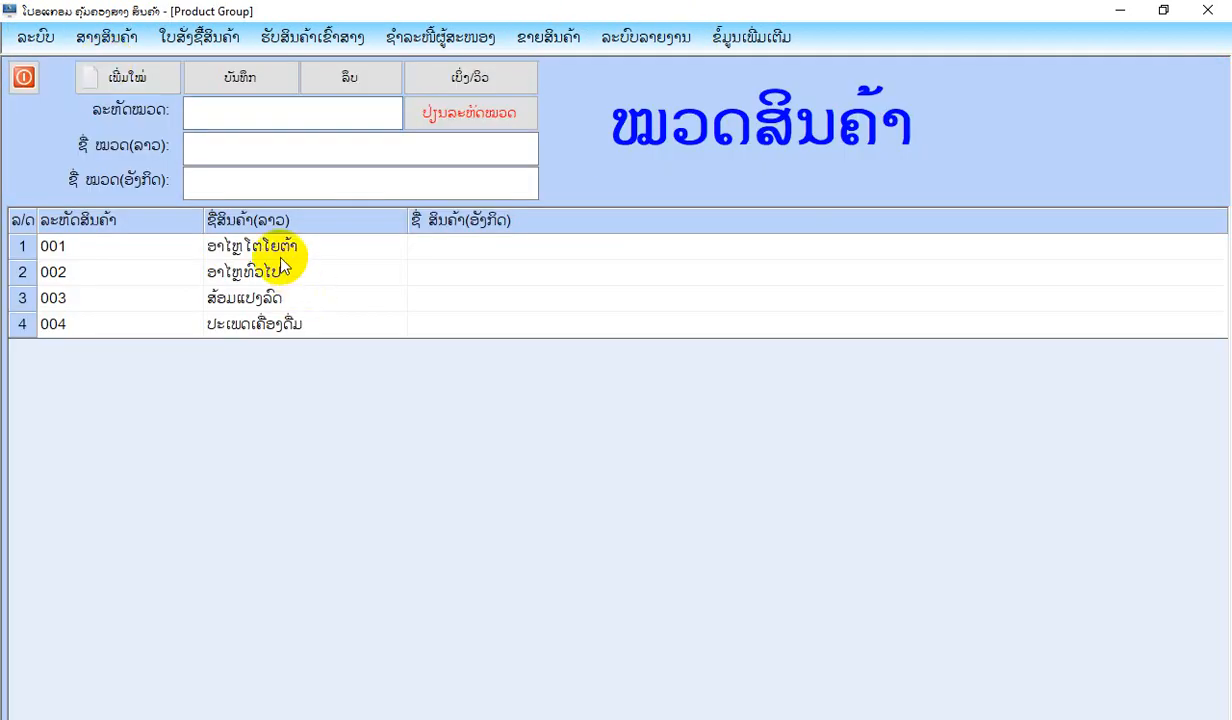
click(273, 250)
click(125, 76)
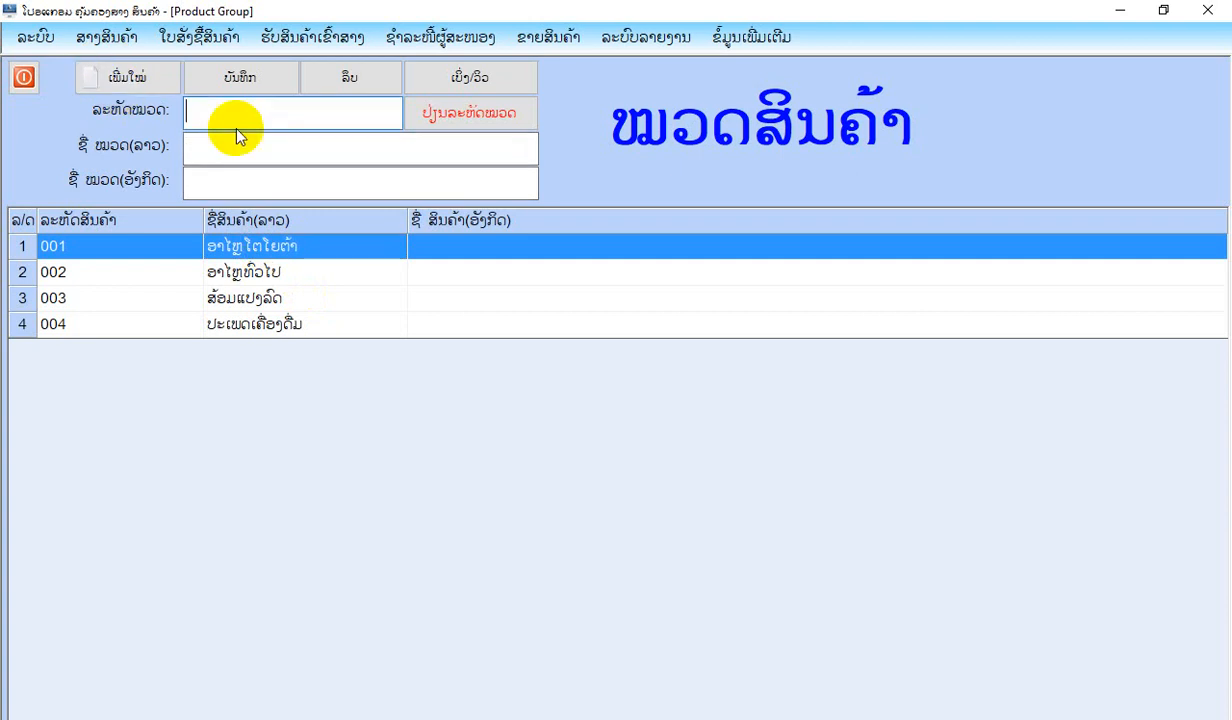
text(0005)
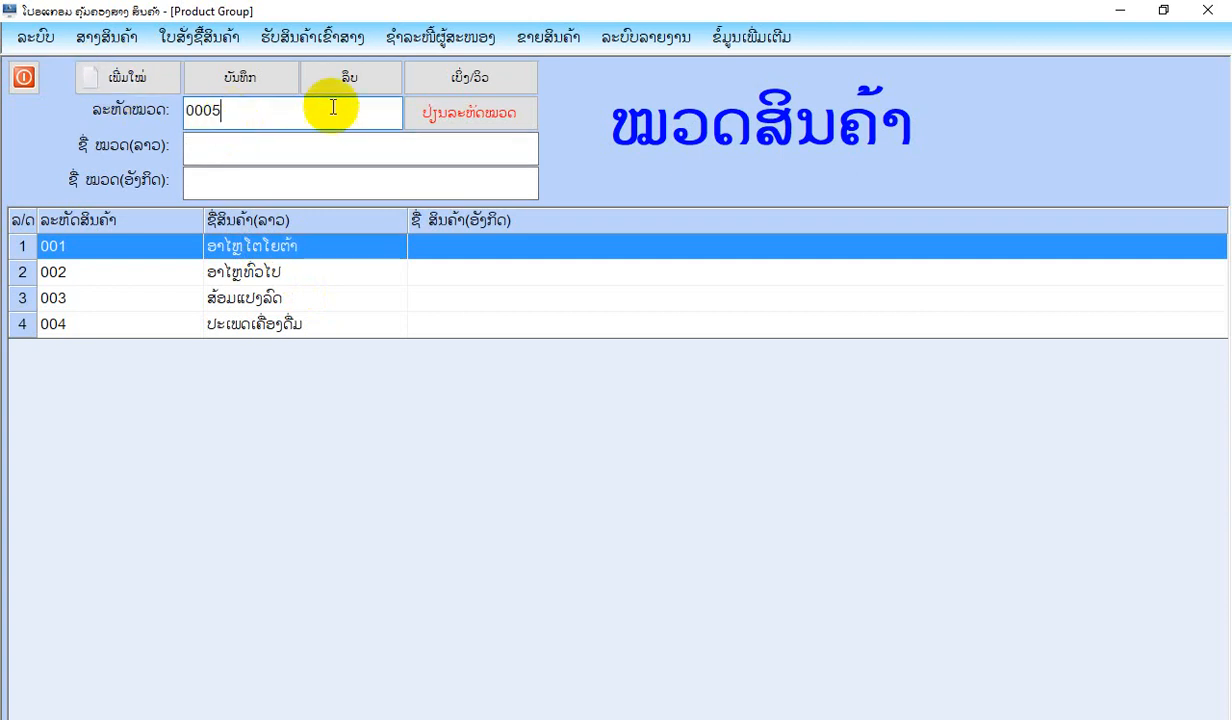
click(310, 162)
click(210, 110)
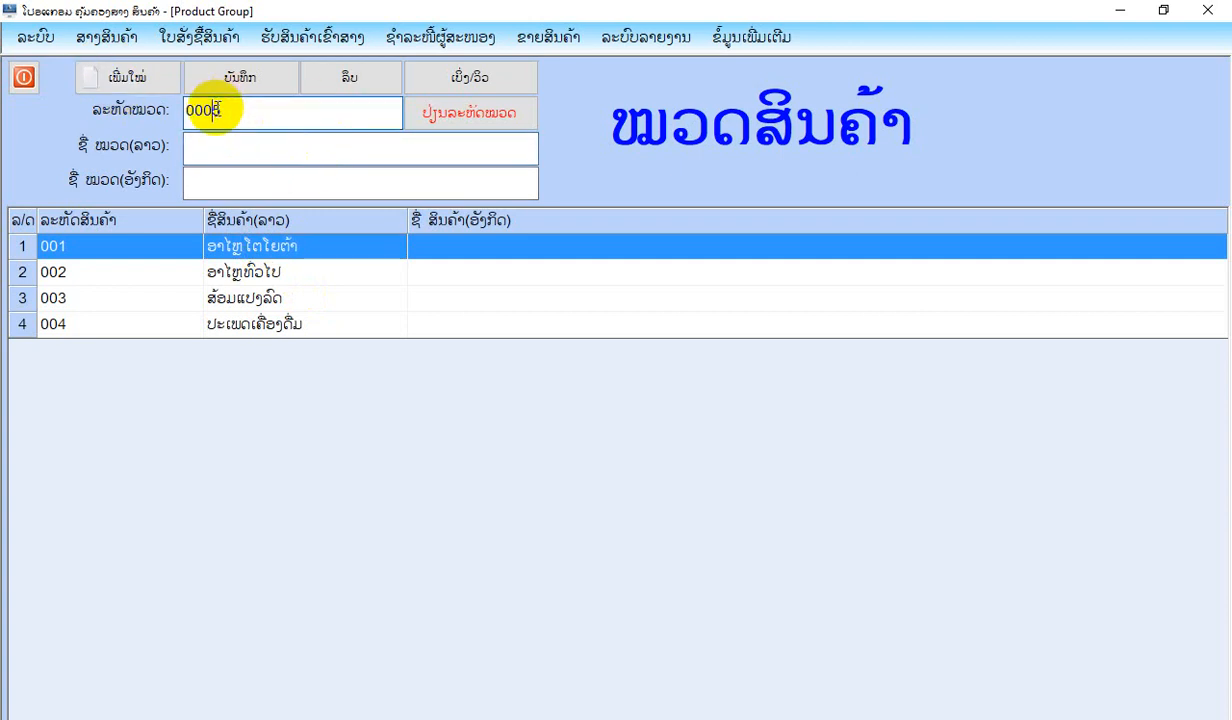
key(BackSpace)
click(233, 150)
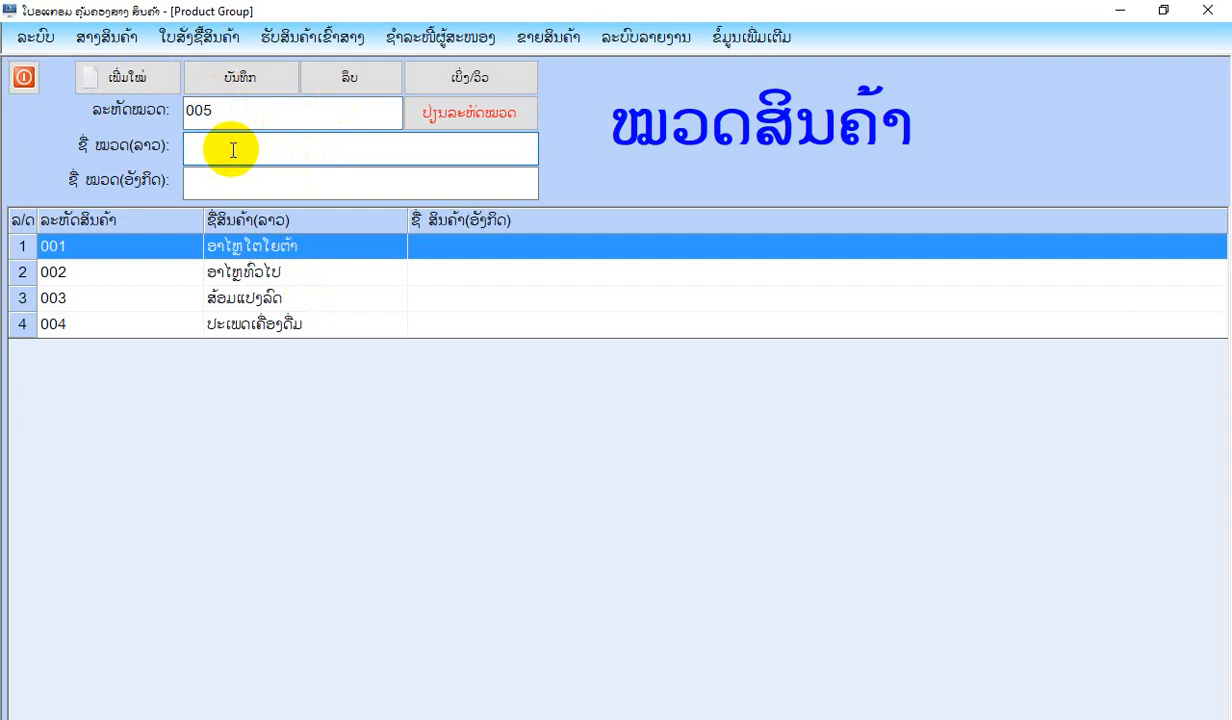
Enter ເຄື່ອງສຳອ່າງ as the product group's Lao name and save the group.
text(ເຄື່ອງສຳອ່າງ)
click(238, 82)
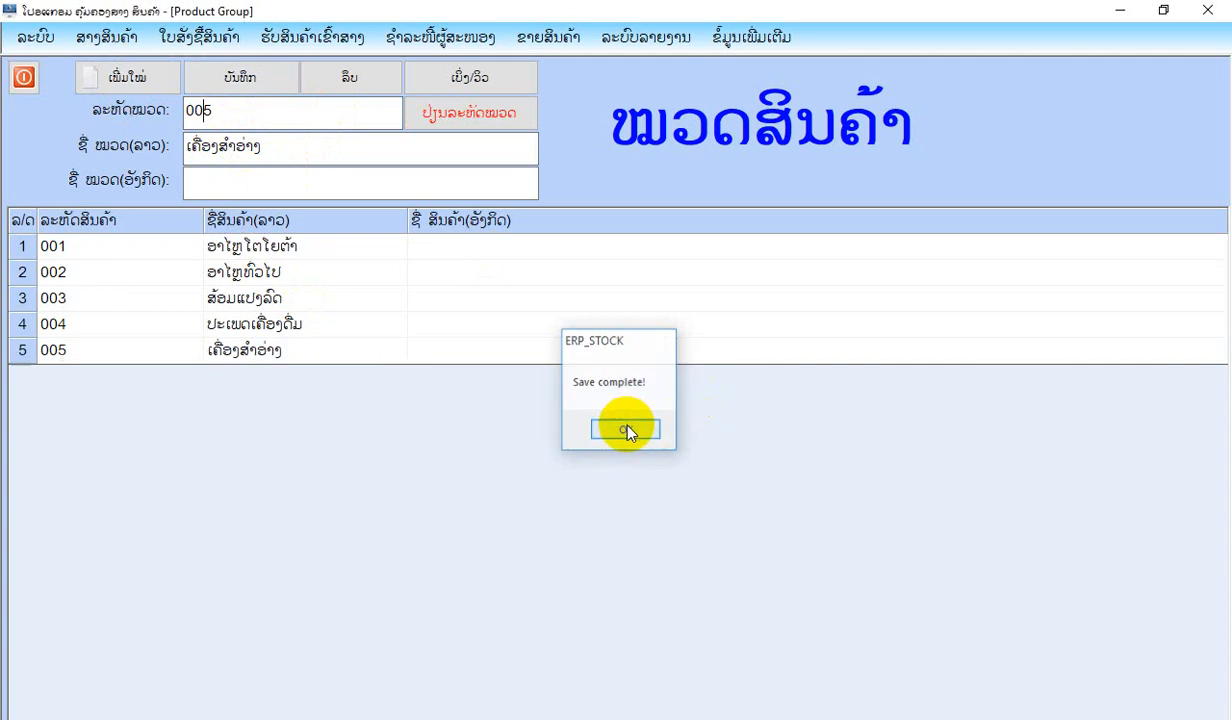
click(627, 430)
Load product group 005 from the list, save it again and close the product group form.
click(268, 352)
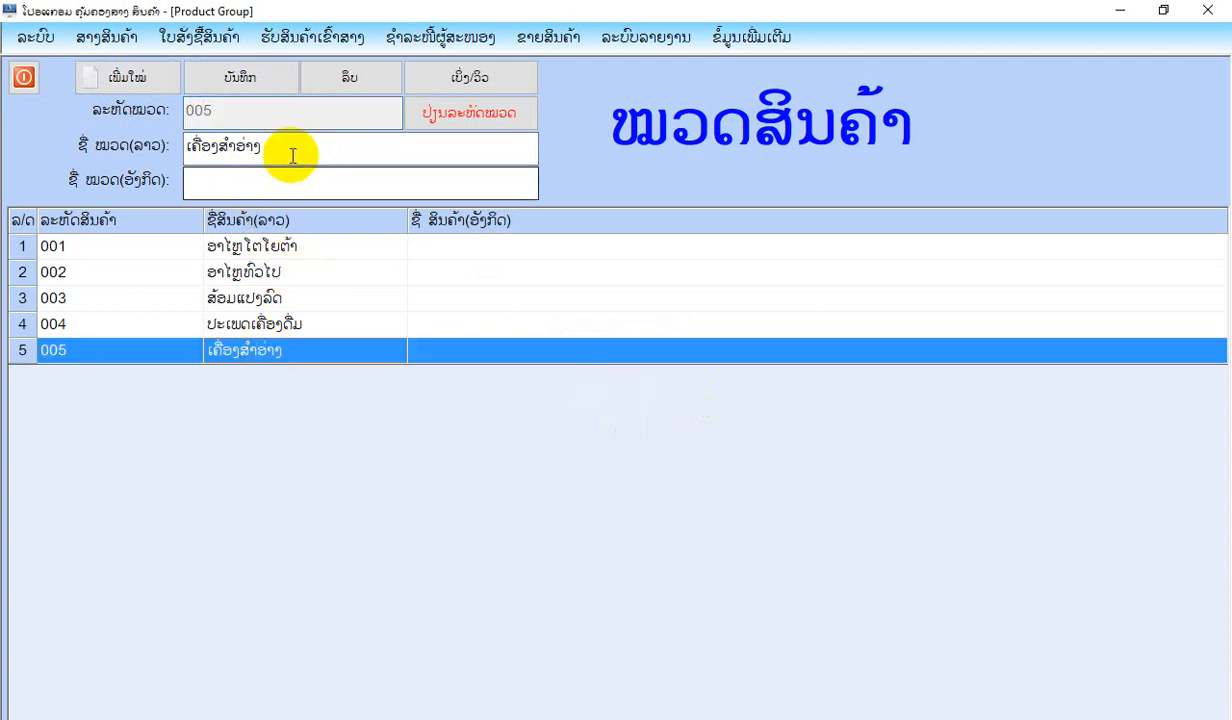
drag(294, 145, 77, 99)
click(242, 77)
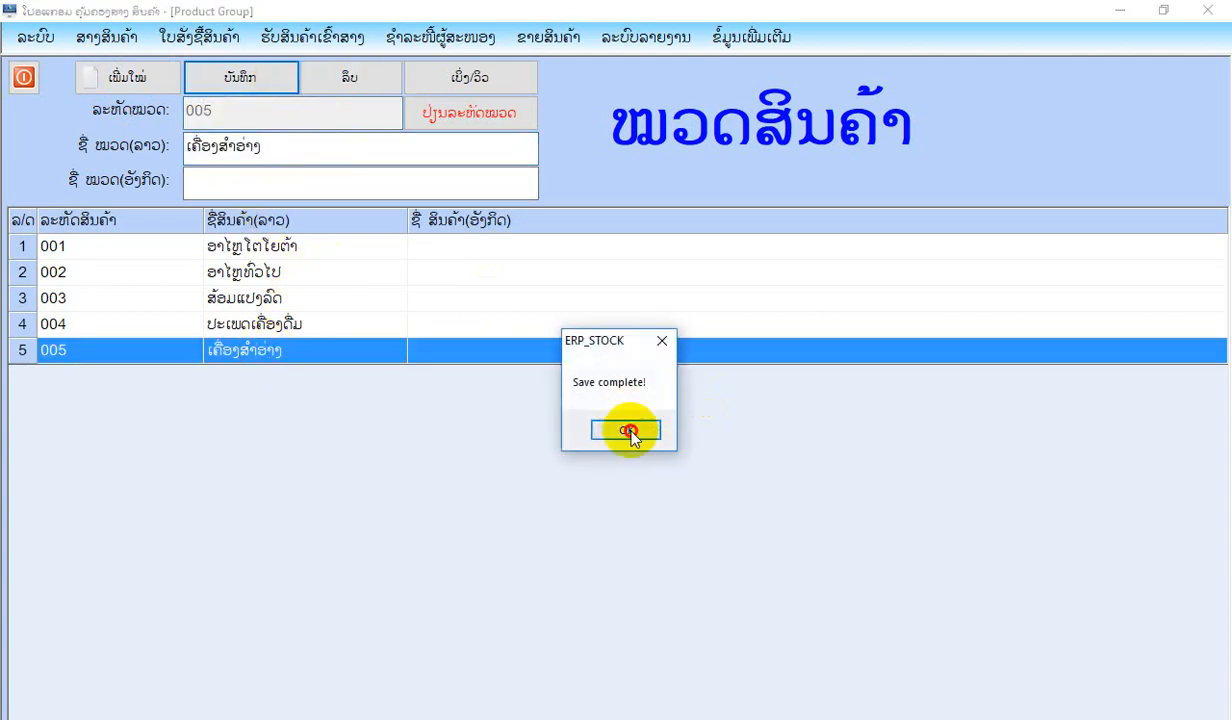
click(628, 432)
click(23, 77)
Start a new product from the product list (ລາຍການສິນຄ້າ) and assign it to group 005 ເຄື່ອງສຳອ່າງ.
click(82, 36)
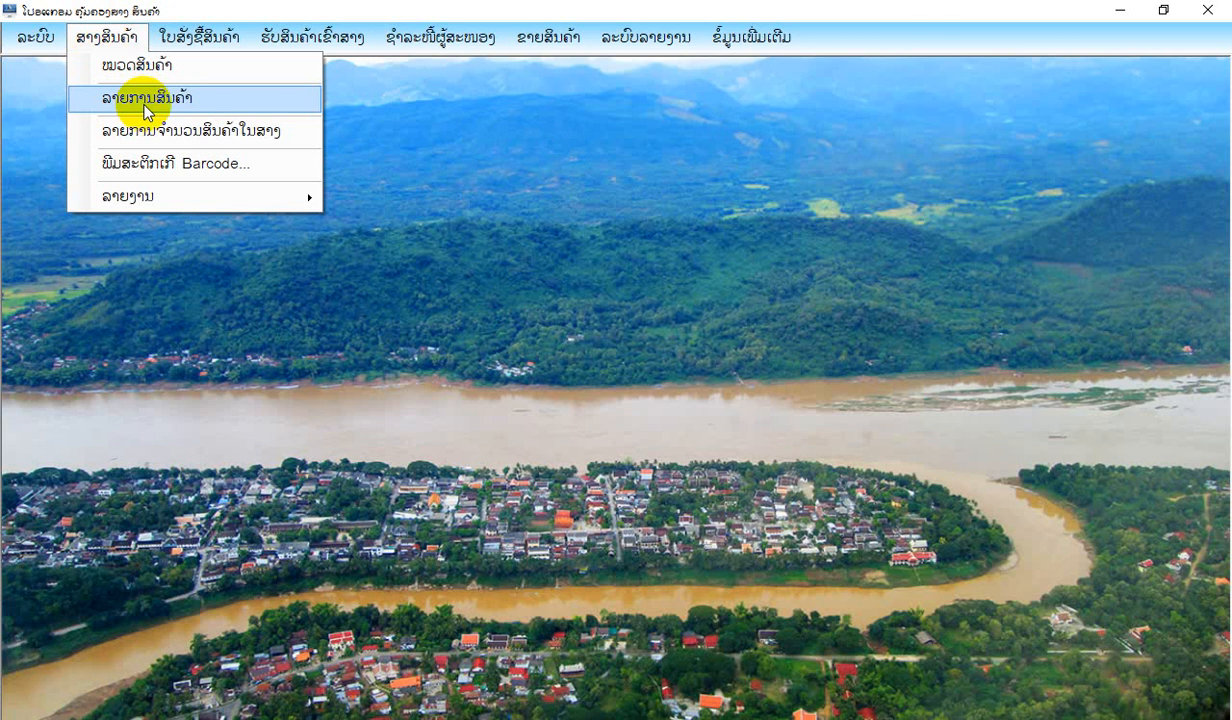
click(144, 105)
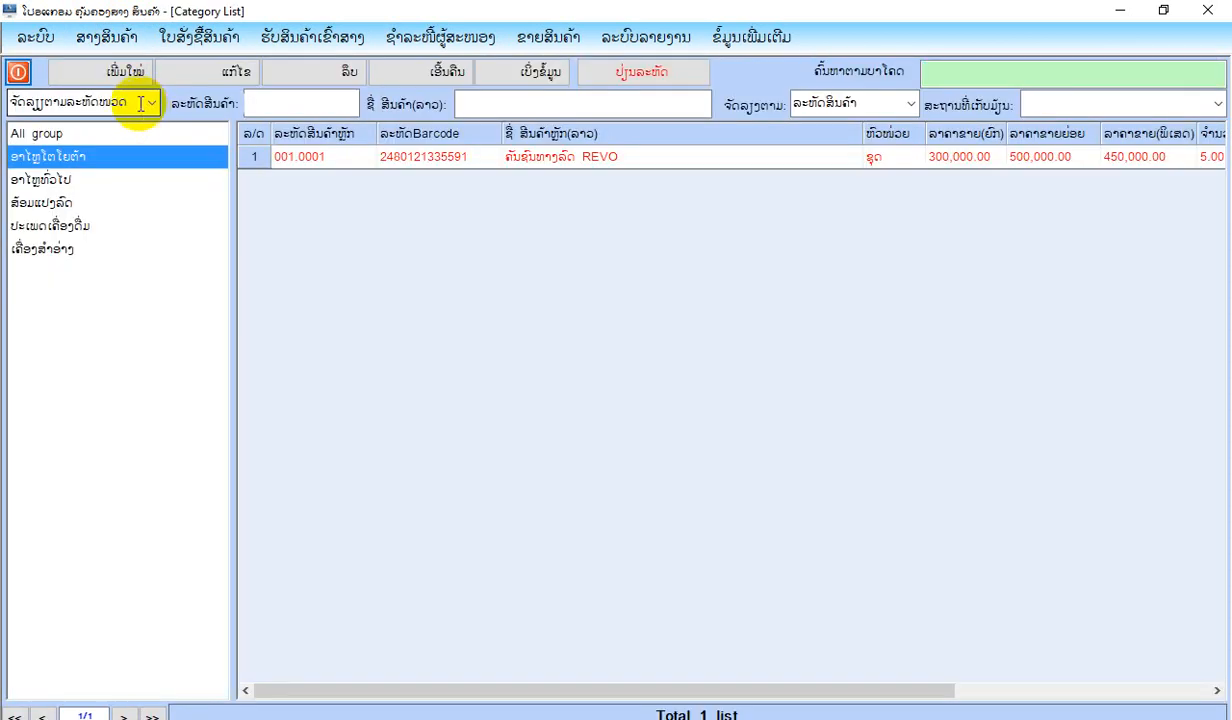
click(121, 70)
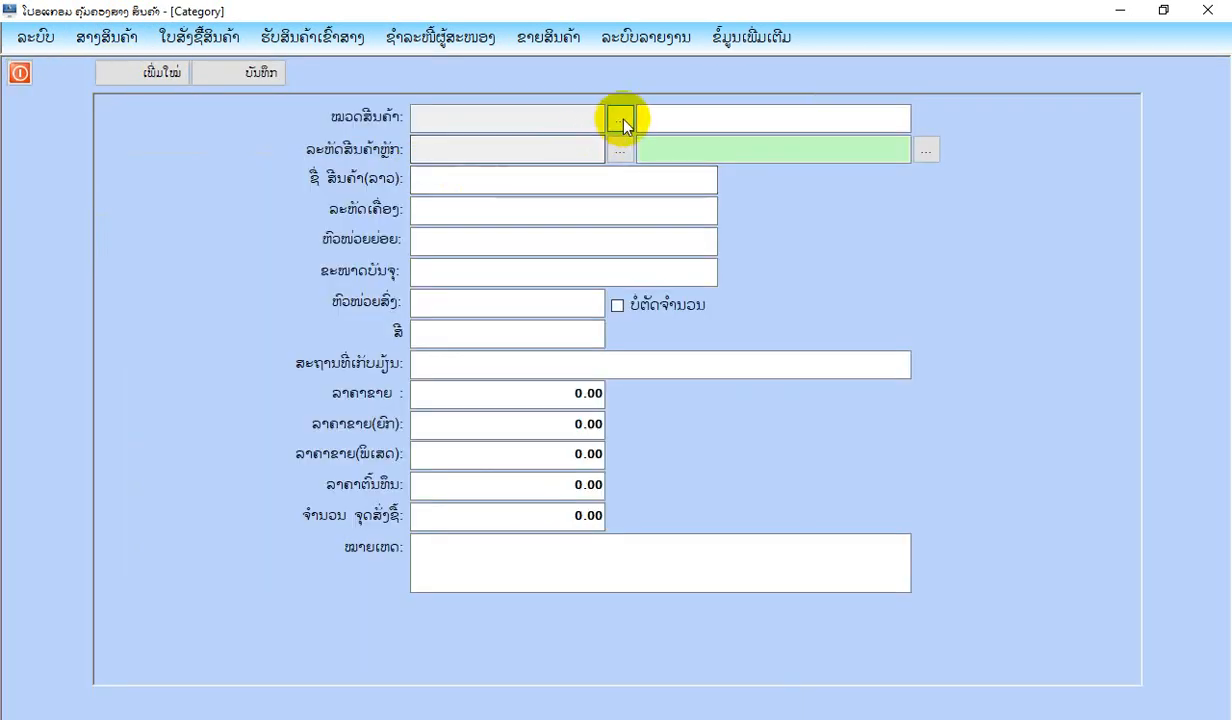
click(621, 120)
double_click(606, 380)
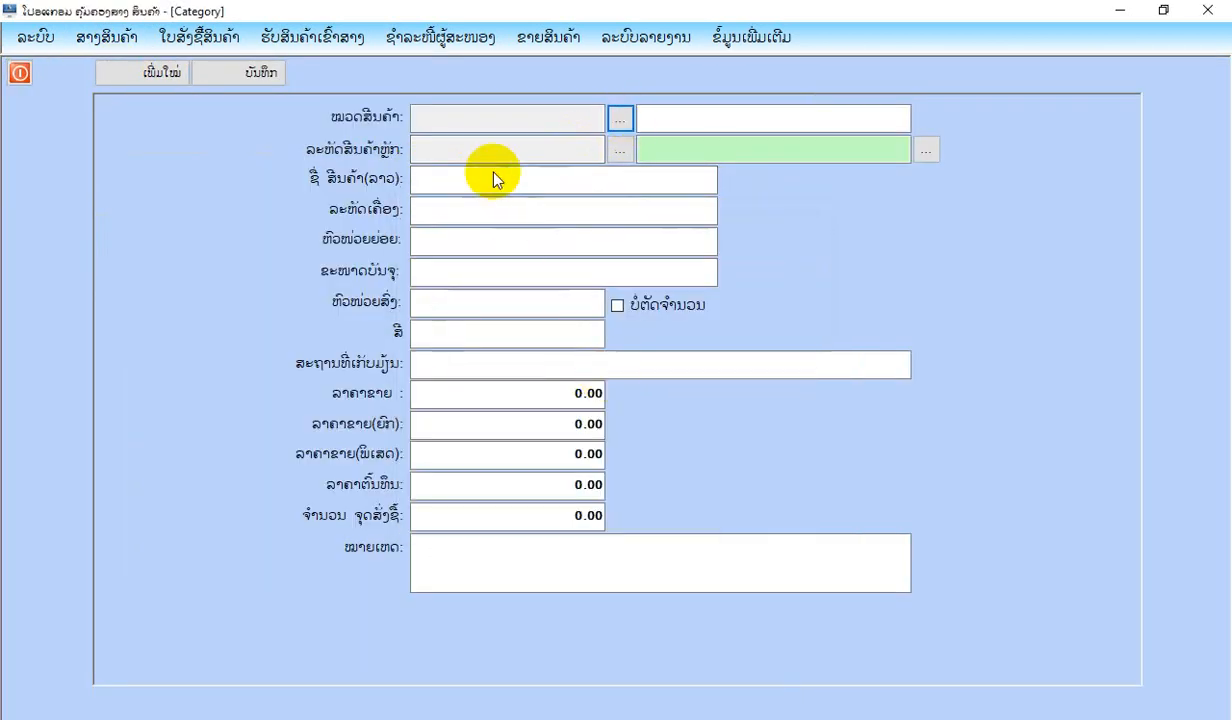
Enter ຄີມທ່າໜ້າ as the product's Lao name and ກ່ອງ as its small unit (ຫົວໜ່ວຍຍ່ອຍ).
text(ສິ)
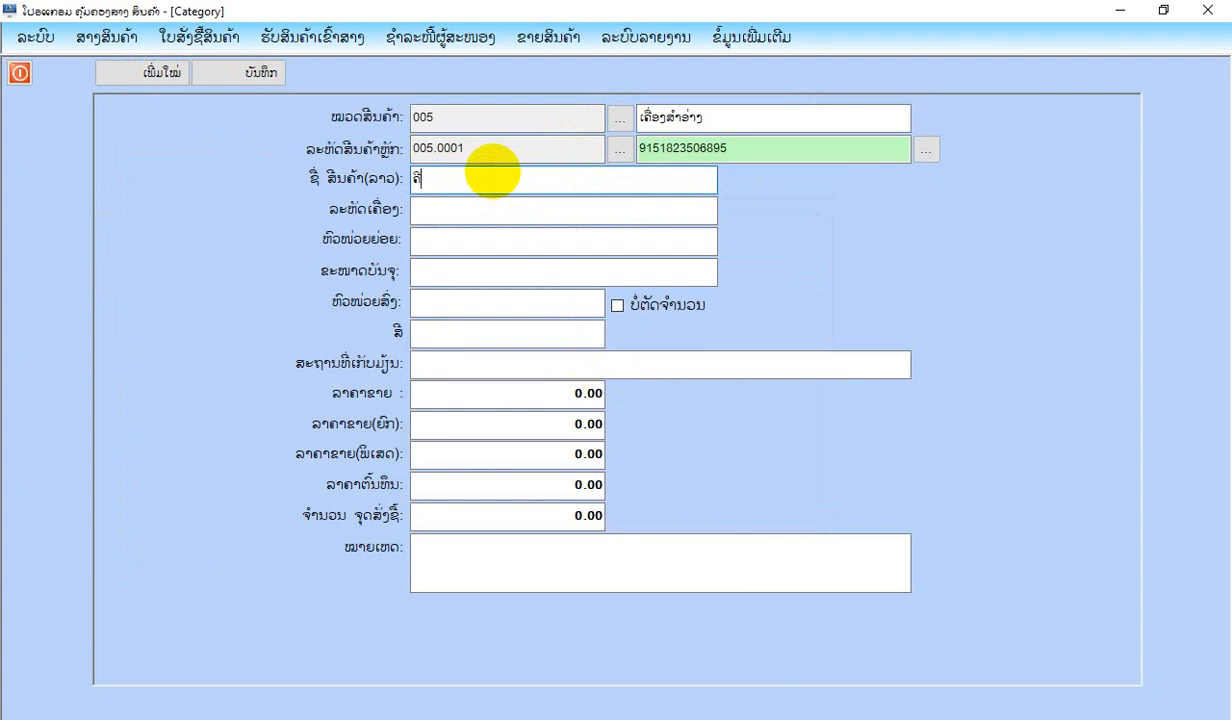
text(ນຫ້າໜ້າ)
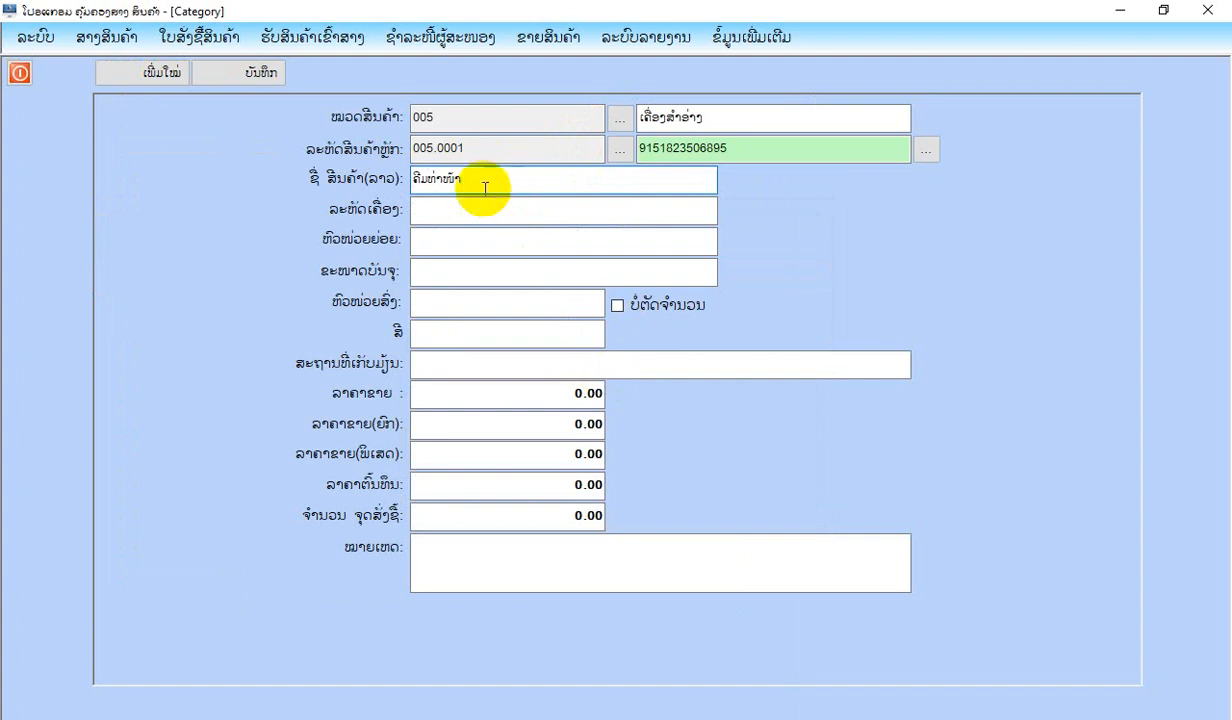
click(481, 207)
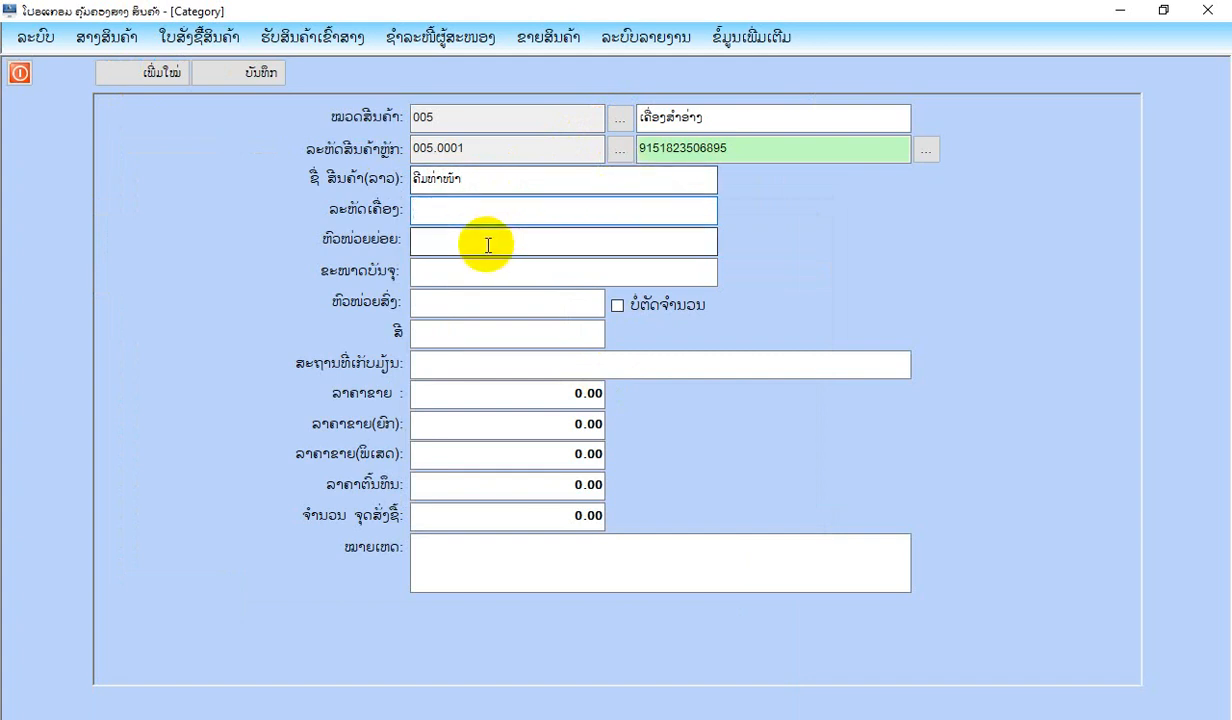
click(486, 243)
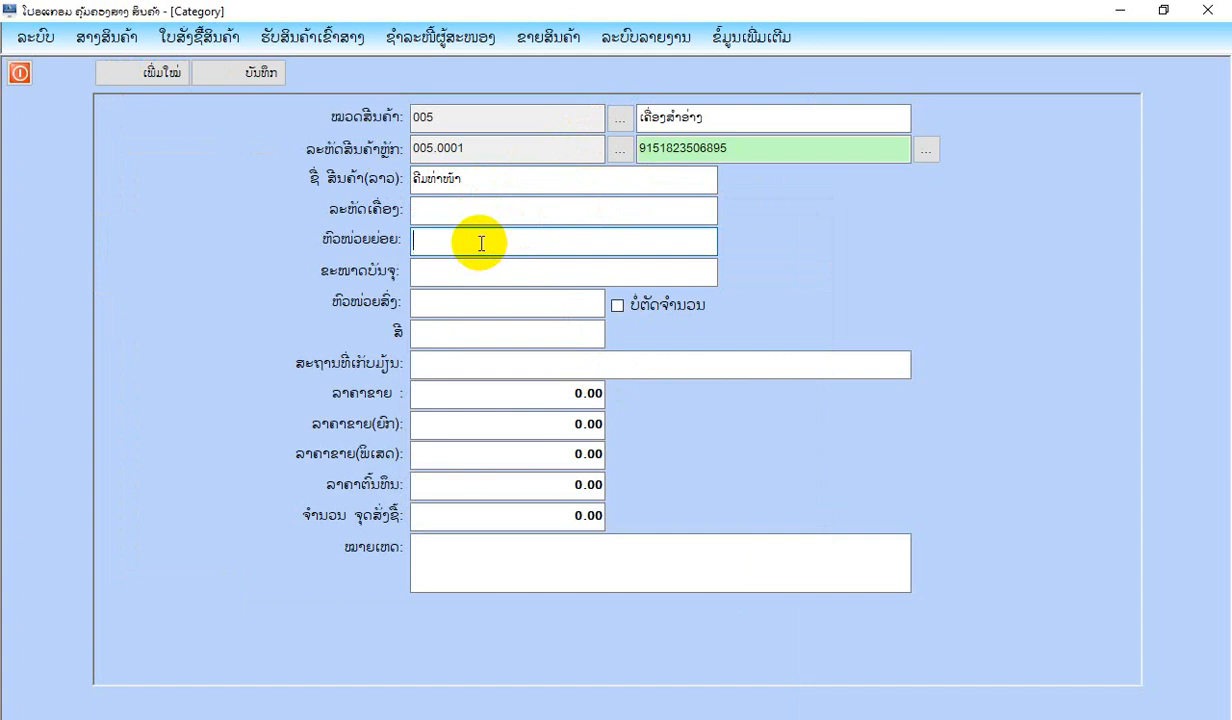
text(ກ່ອງ)
click(451, 276)
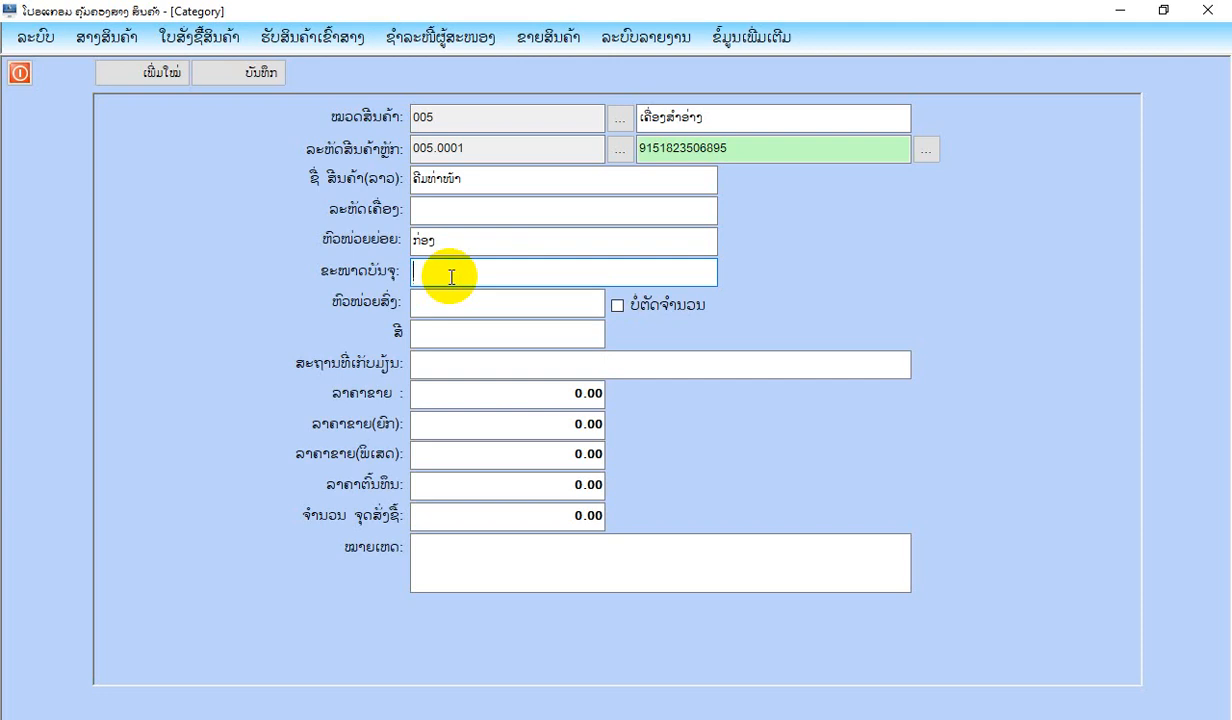
Enter 5 as the product's pack size (ຂະໜາດບັນຈຸ) and ແພັກ as its wholesale unit (ຫົວໜ່ວຍສົ່ງ).
text(5)
click(446, 304)
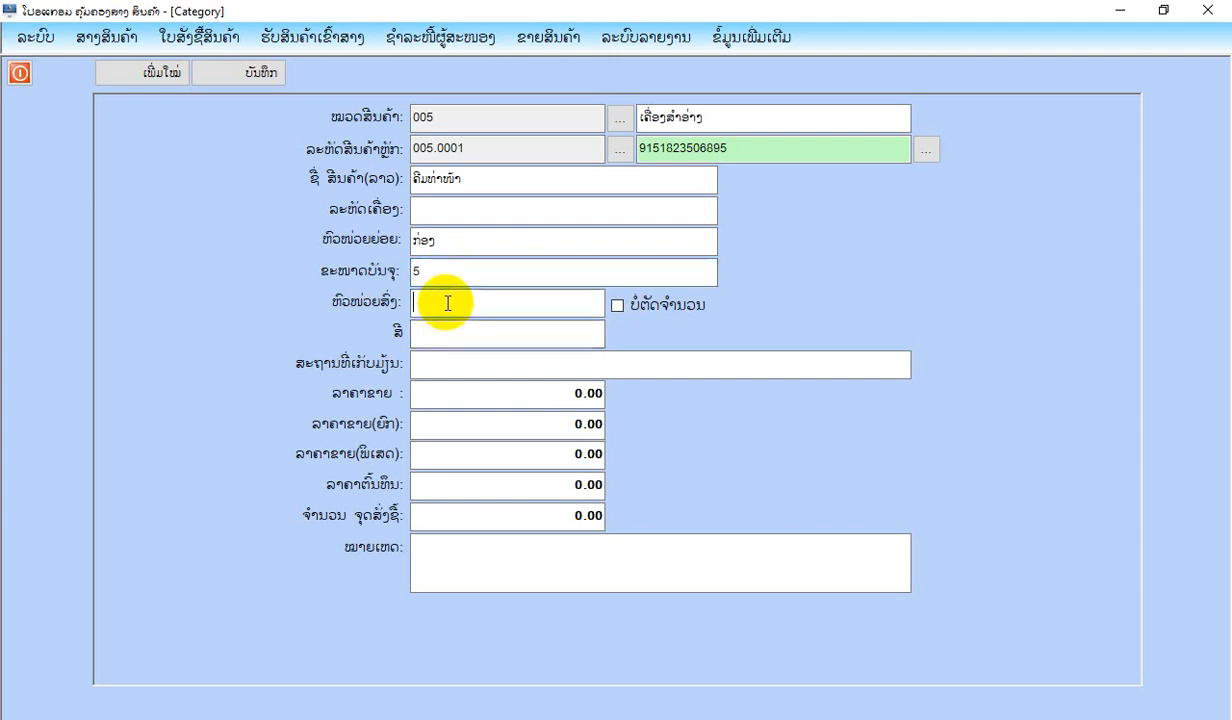
text(ພ)
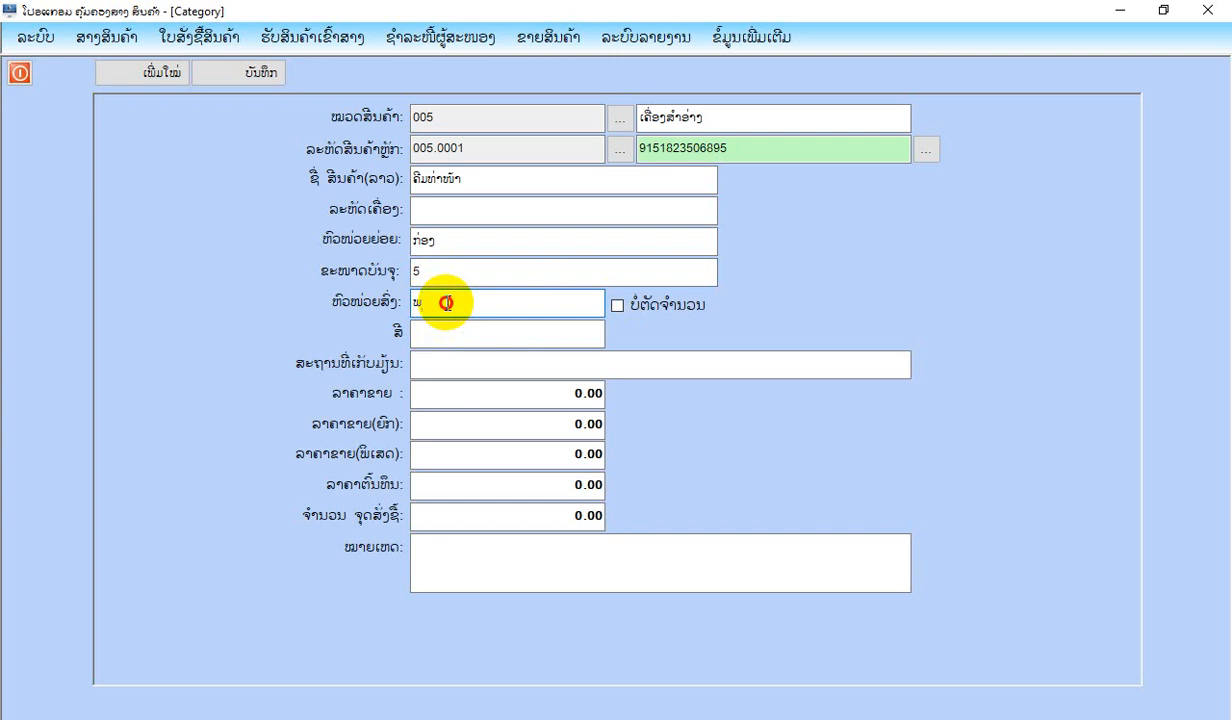
key(BackSpace)
text(ແພັກ)
click(489, 338)
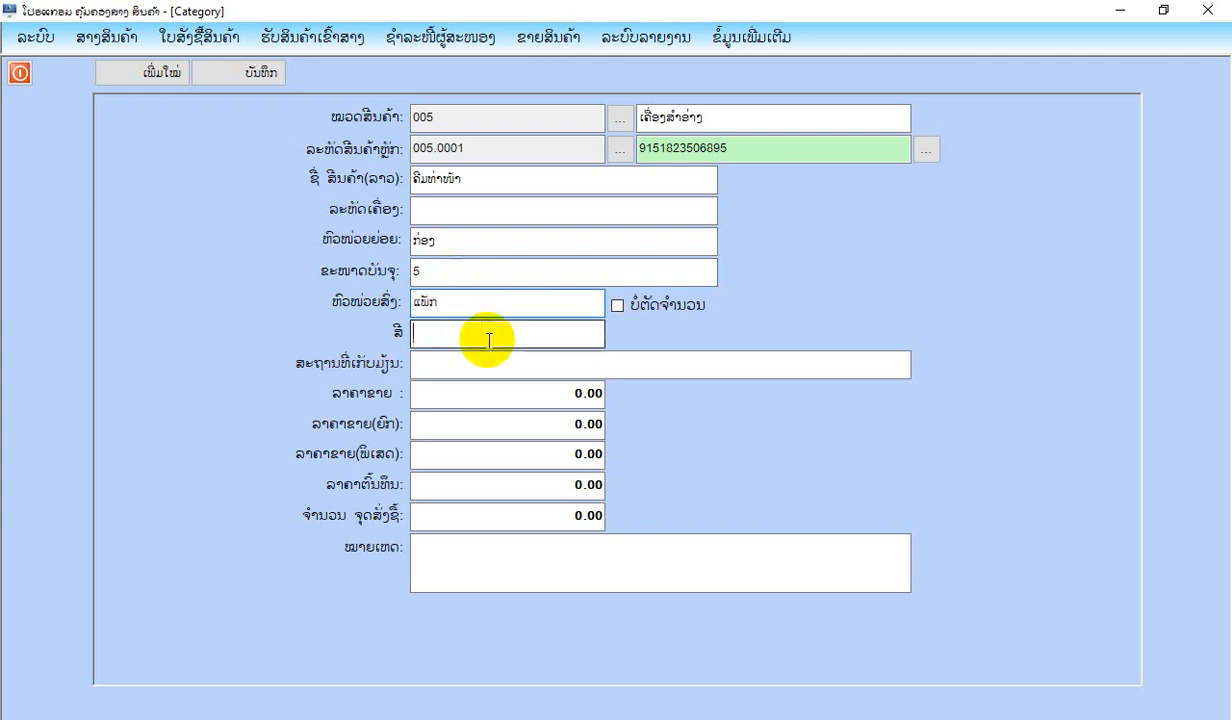
Enter ສາງໜ້າຮ້ານ as the product's storage location (ສະຖານທີ່ເກັບມ້ຽນ).
click(479, 365)
text(ສາງ)
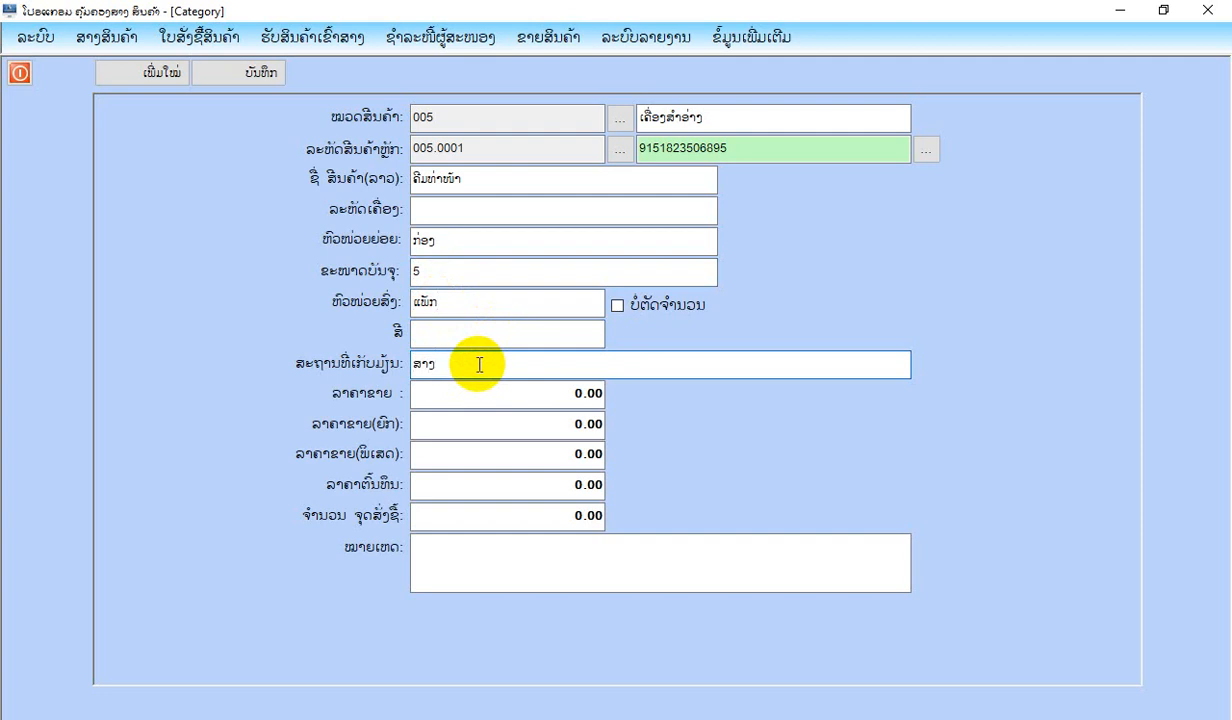
text(ໜ້າຮ້ານ)
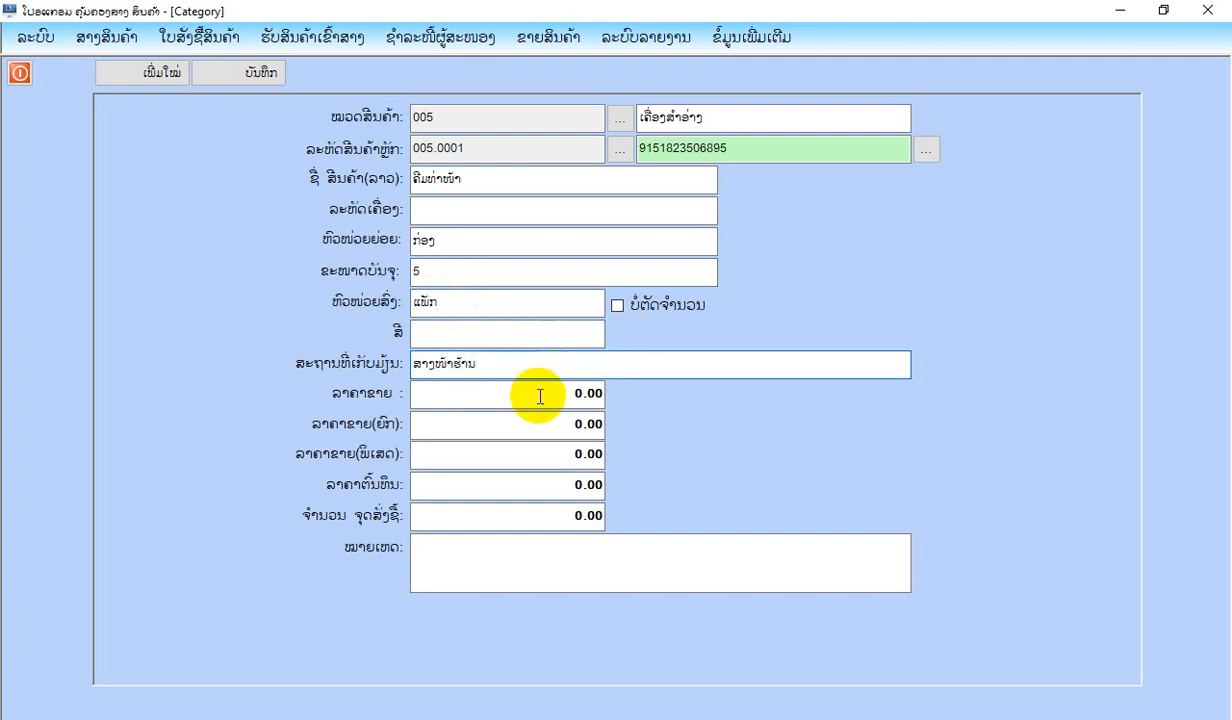
Set the product's sale price to 7,000, its wholesale price (ຍົກ) to 6,500 and its special price (ພິເສດ) to 6,000.
click(542, 395)
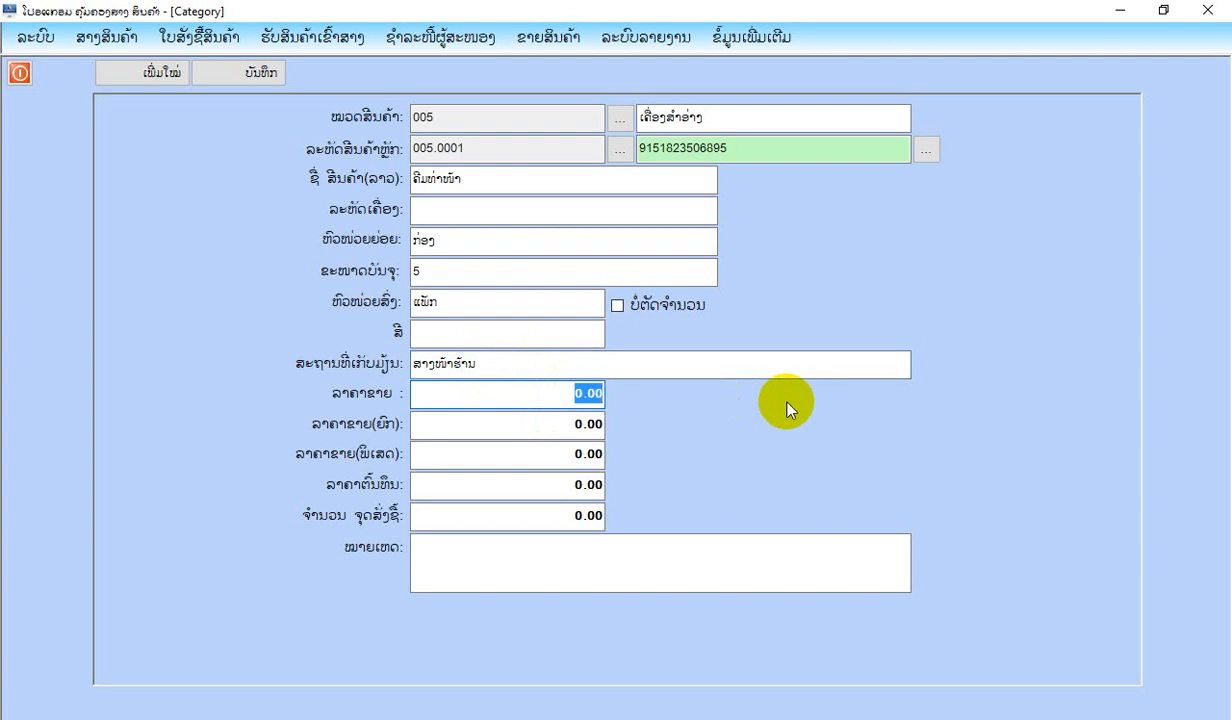
text(7000)
key(Return)
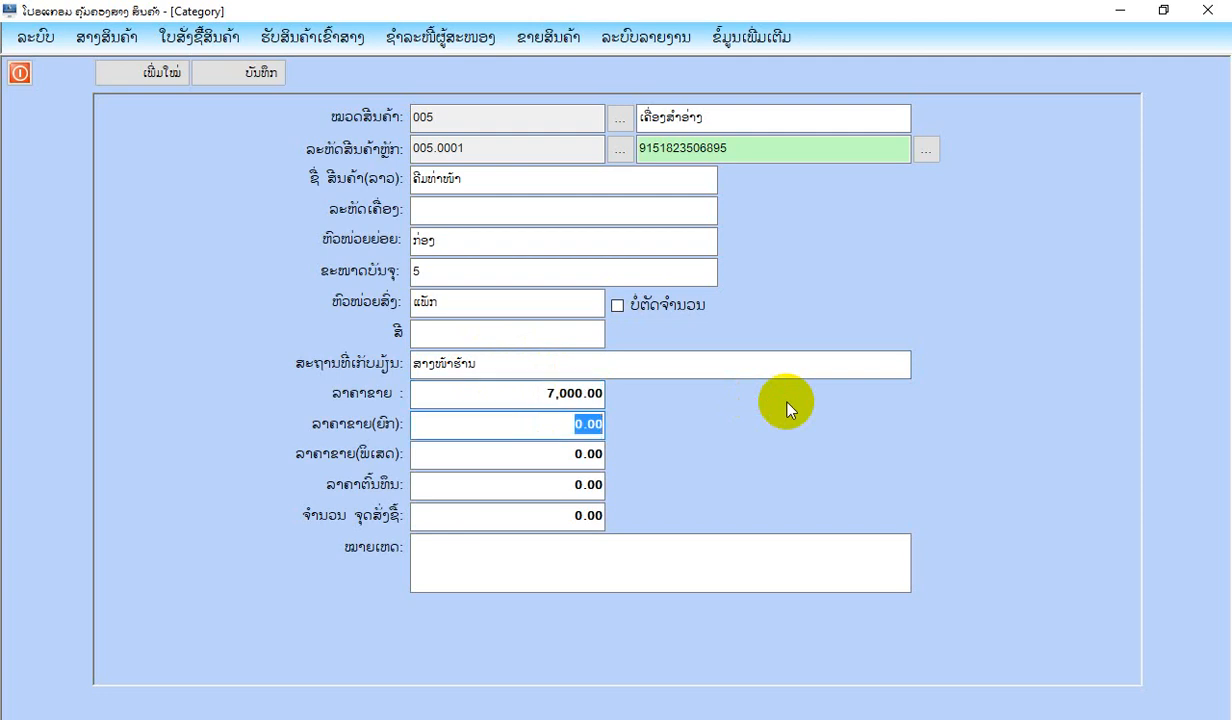
text(6500)
key(Return)
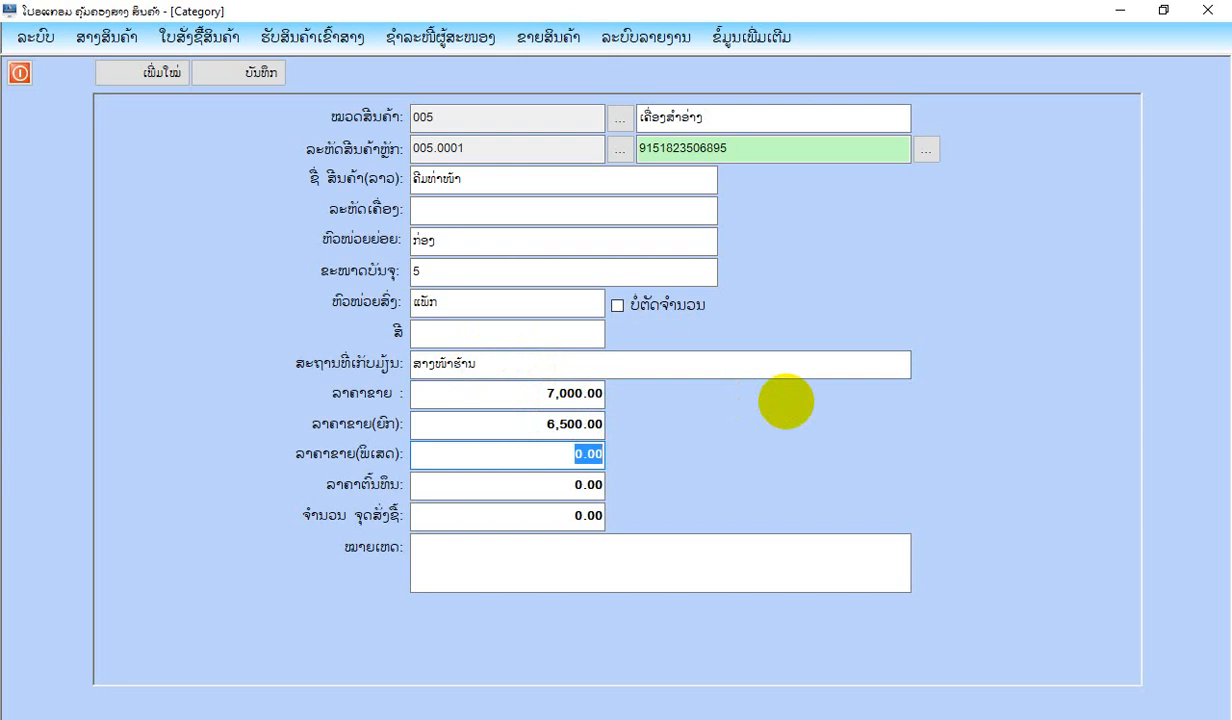
text(60)
key(Return)
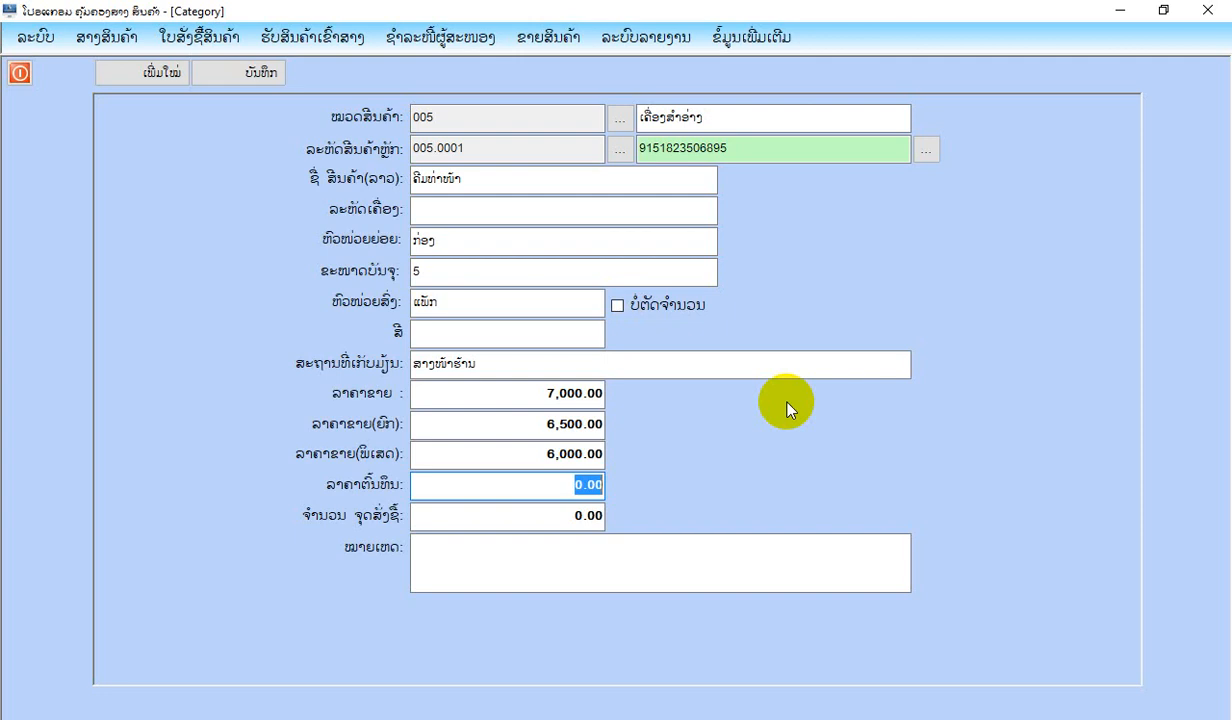
Set the cost price to 5,000 and the reorder quantity (ຈຸດສັ່ງຊື້) to 10, and save the product.
text(5000)
key(Return)
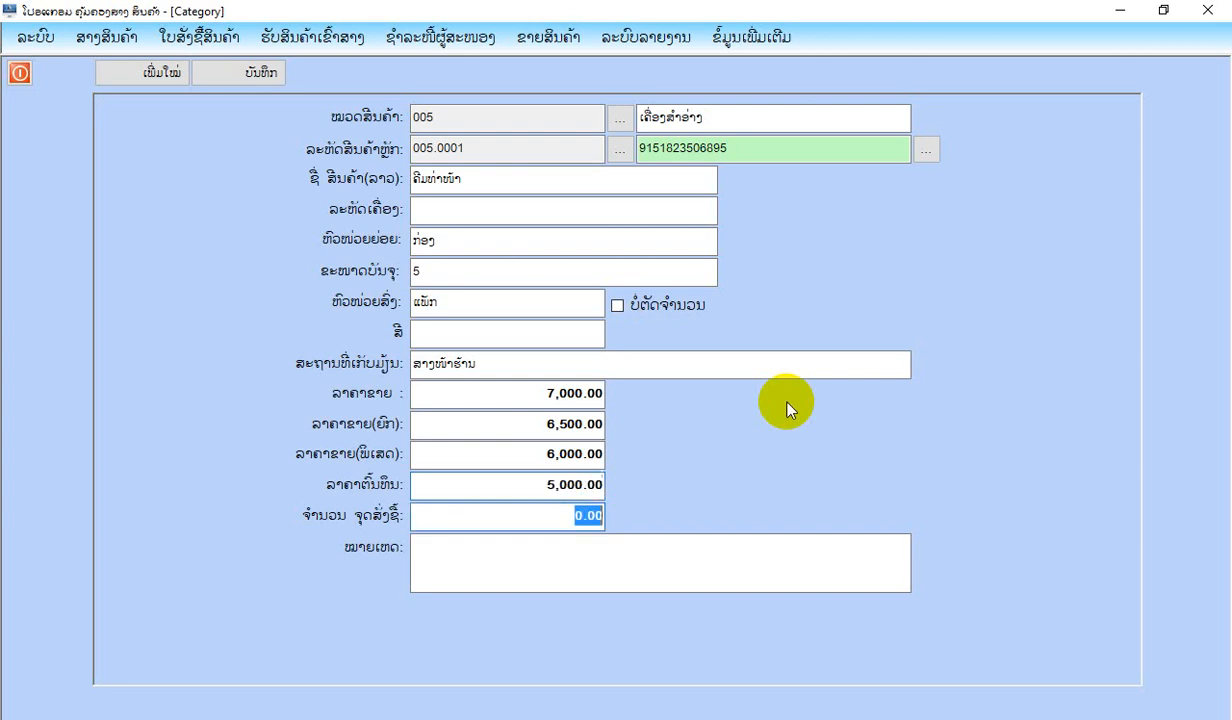
text(10)
key(Return)
key(Return)
key(Return)
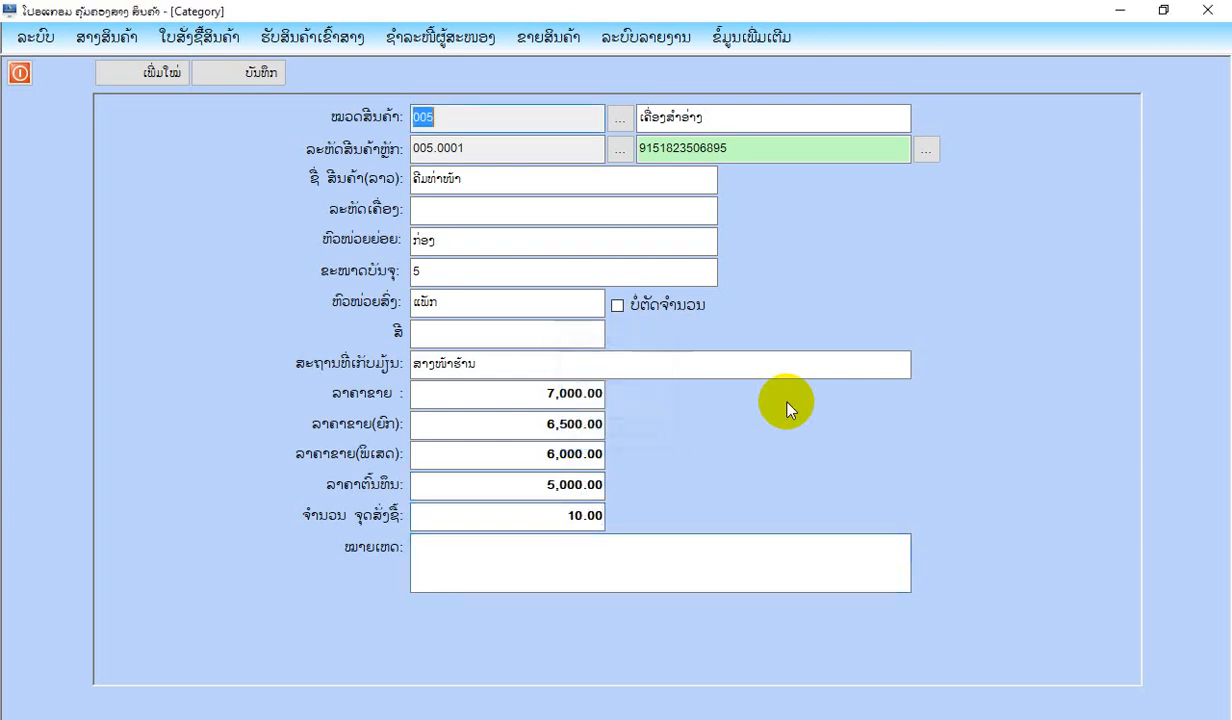
Clear and close the product form, reload the product list to check all groups, and close the list.
click(125, 73)
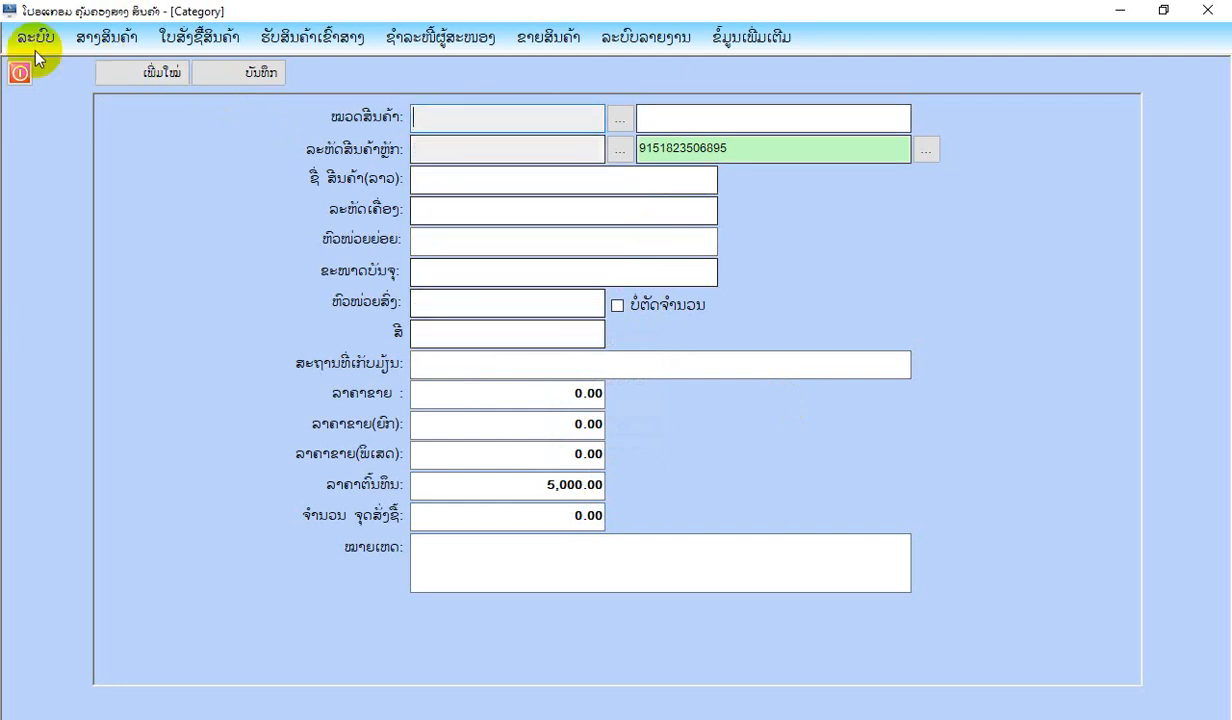
double_click(790, 150)
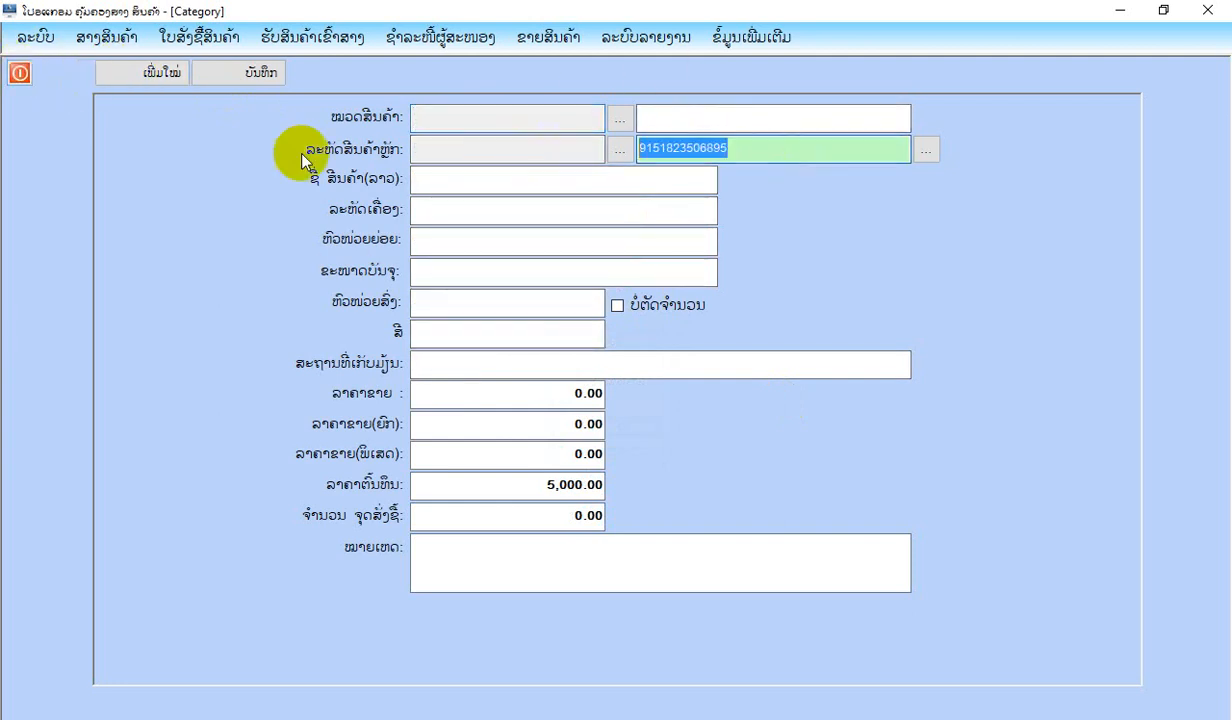
click(19, 73)
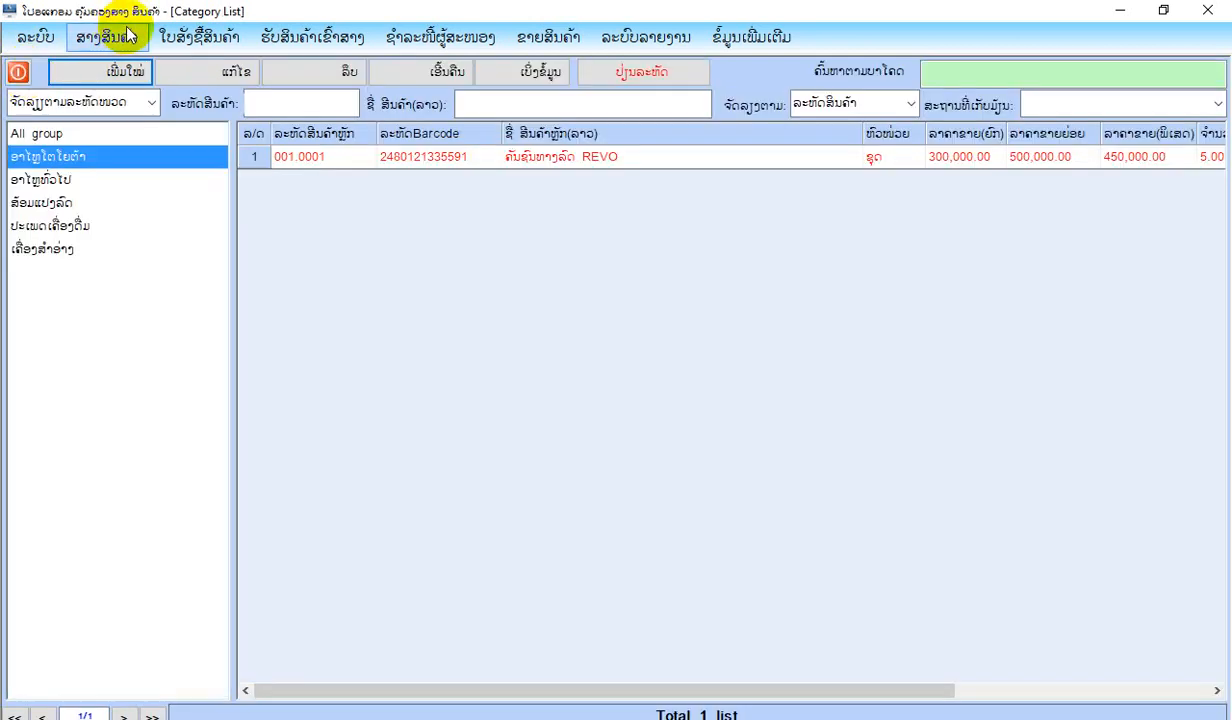
click(398, 74)
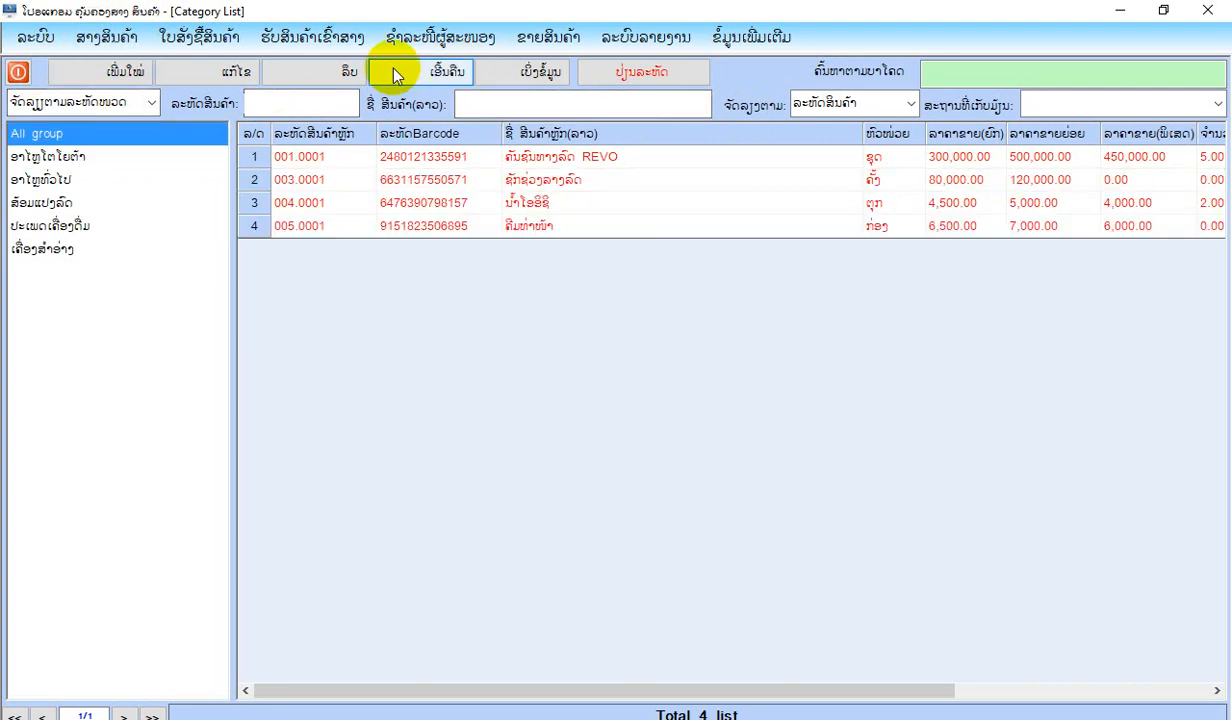
click(19, 73)
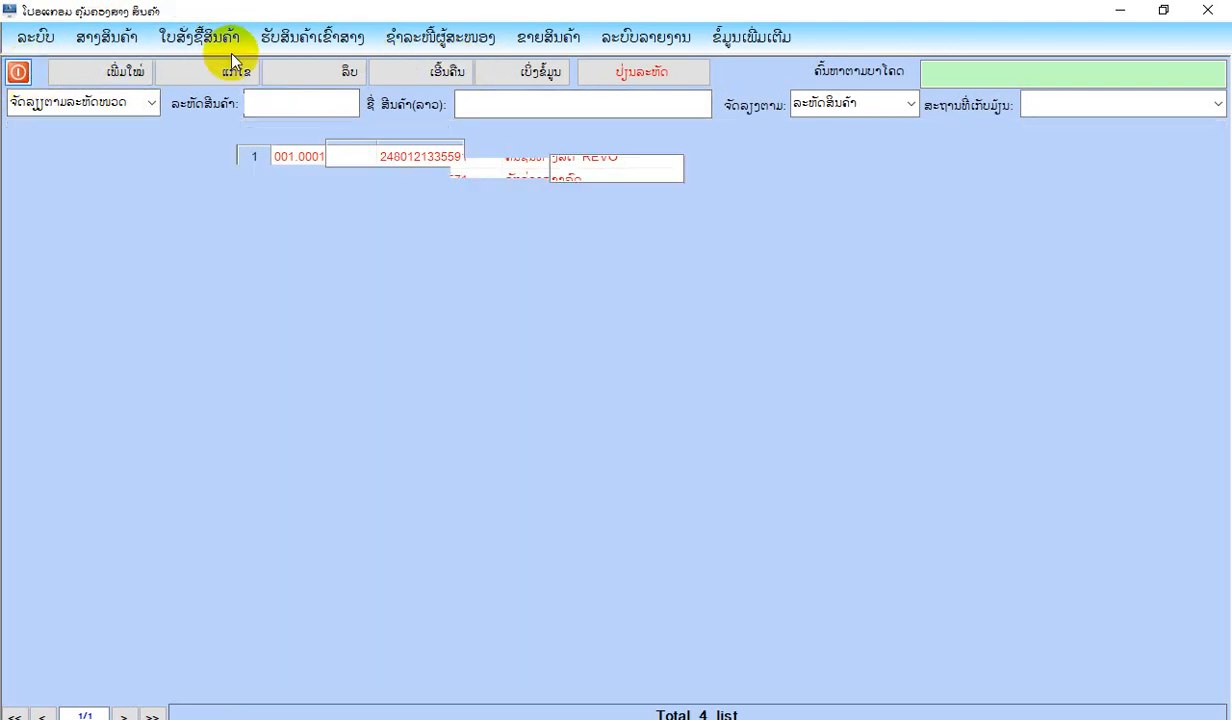
Open a new purchase order (ໃບສັ່ງຊື້ສິນຄ້າ) and choose ບໍລິສັດ ເອດທີ as the supplier.
click(199, 37)
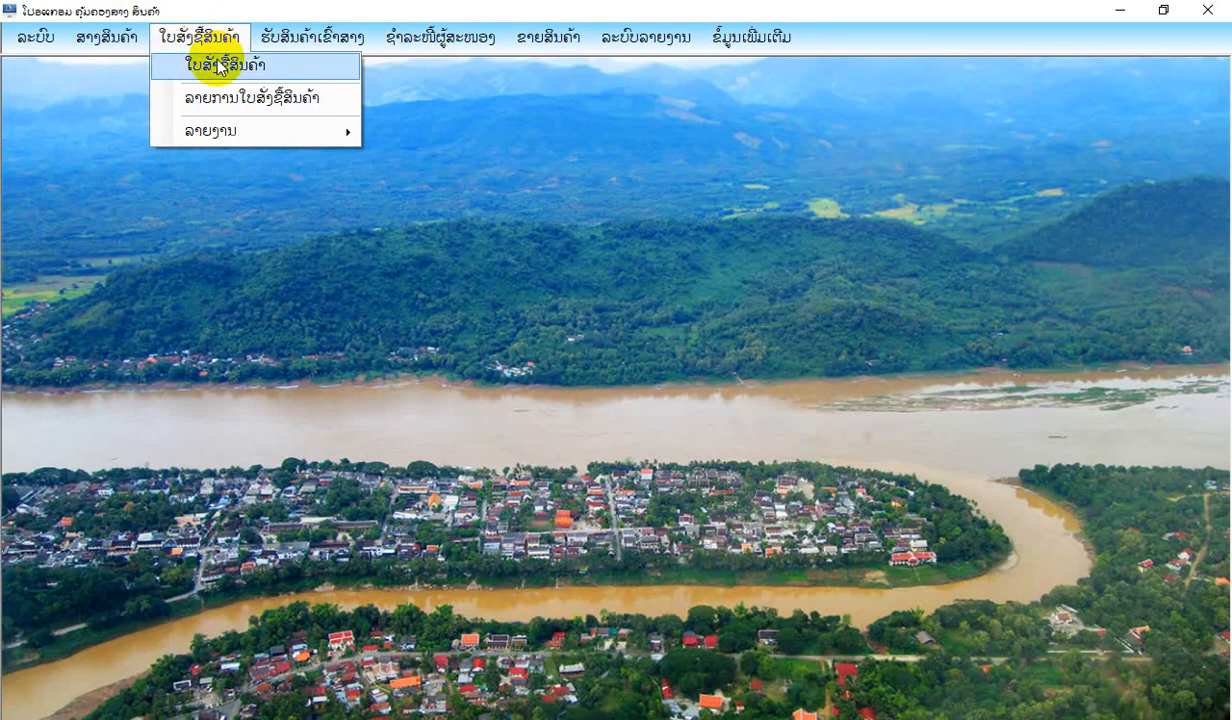
click(218, 66)
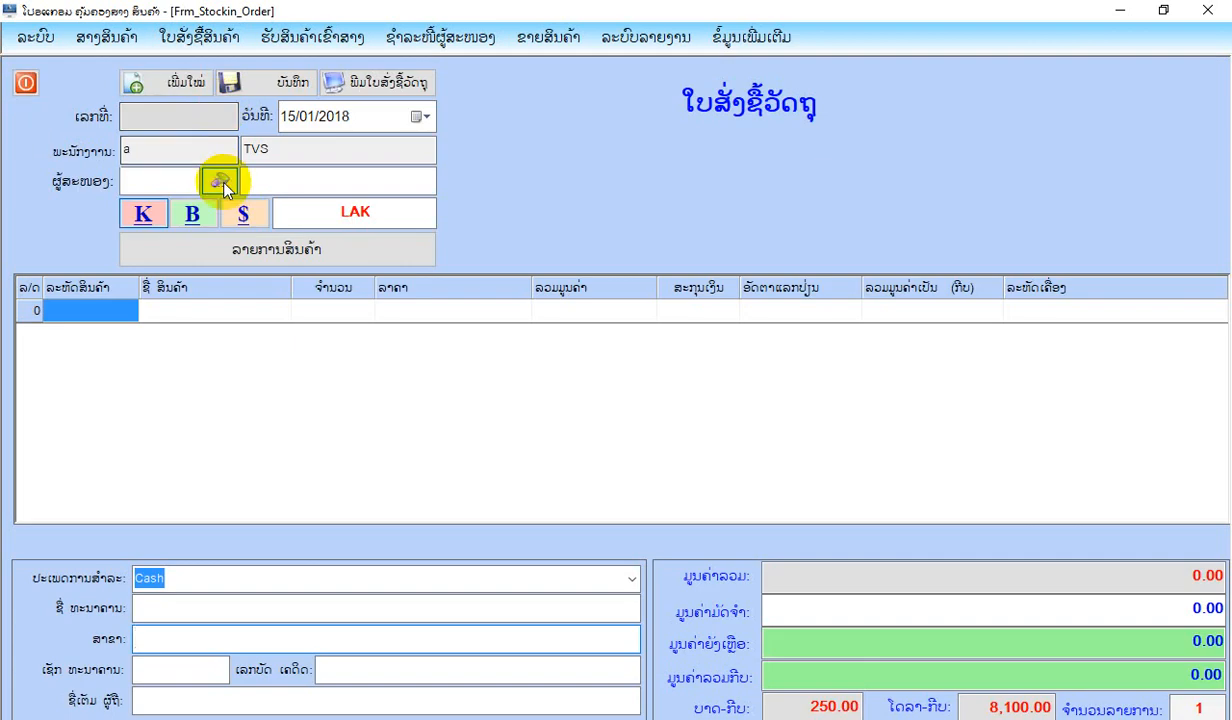
click(220, 182)
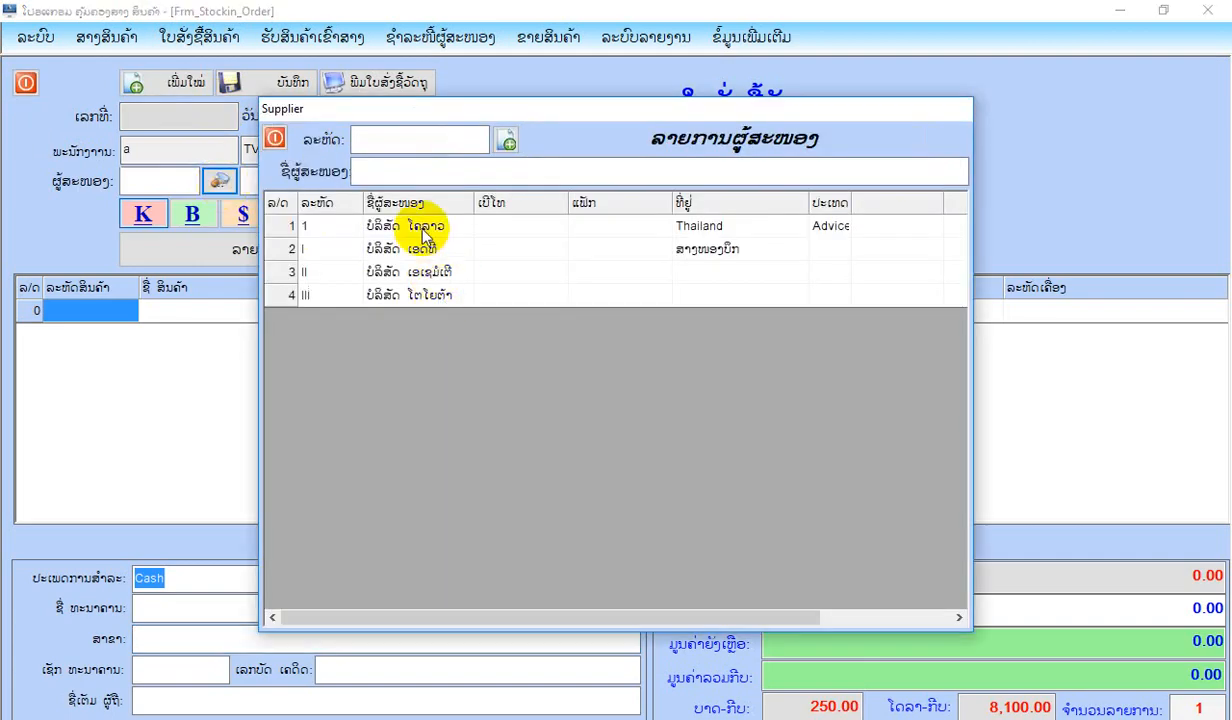
double_click(435, 250)
Add product 005.0001 ຄີມທ່າໜ້າ to the purchase order with a quantity of 10 and save the order.
click(272, 255)
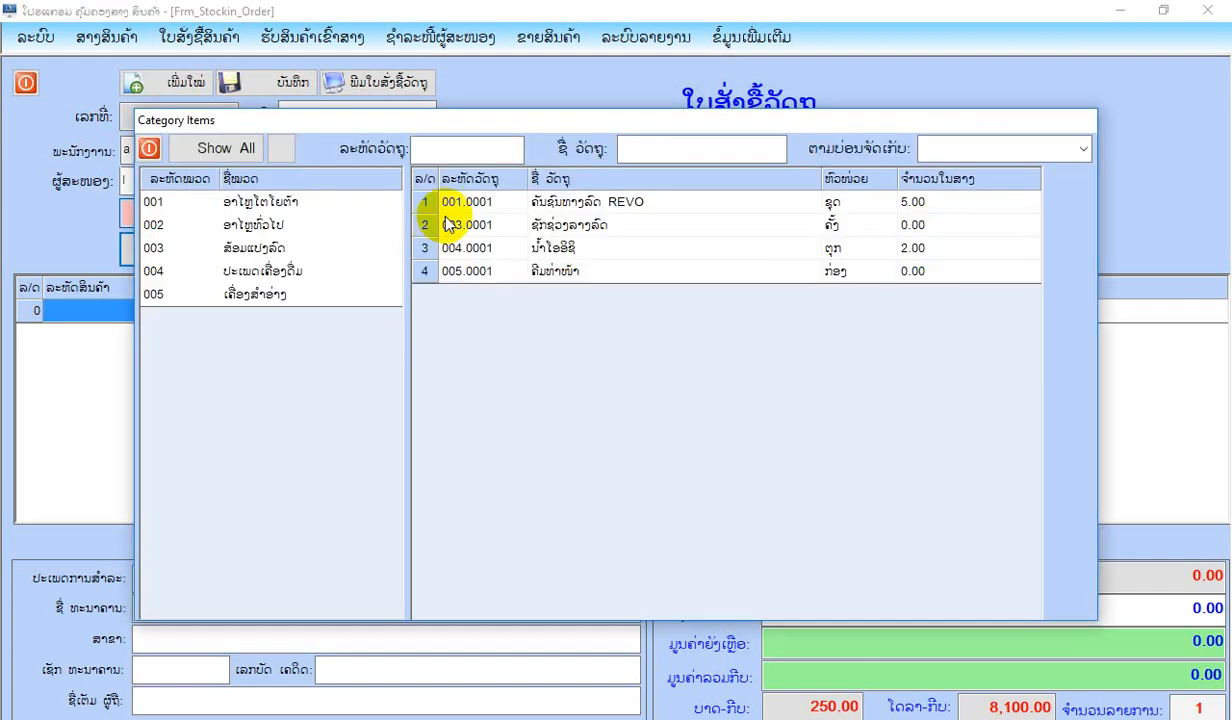
double_click(548, 271)
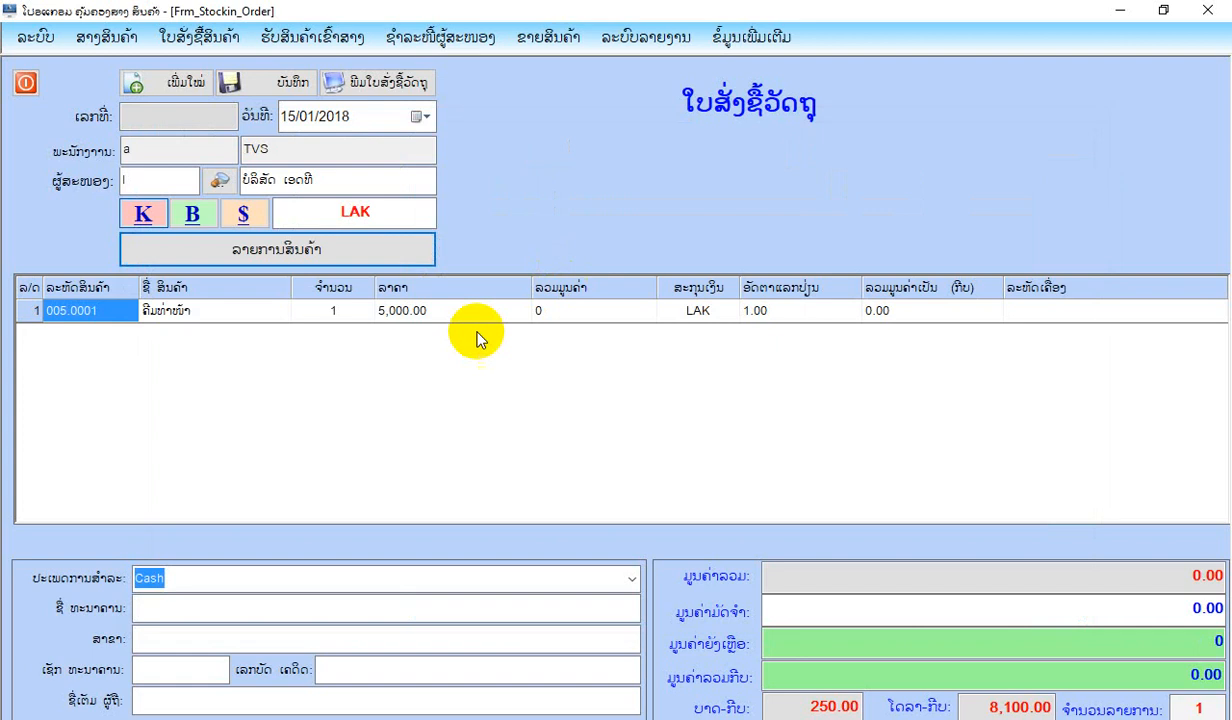
click(337, 311)
text(10)
key(Return)
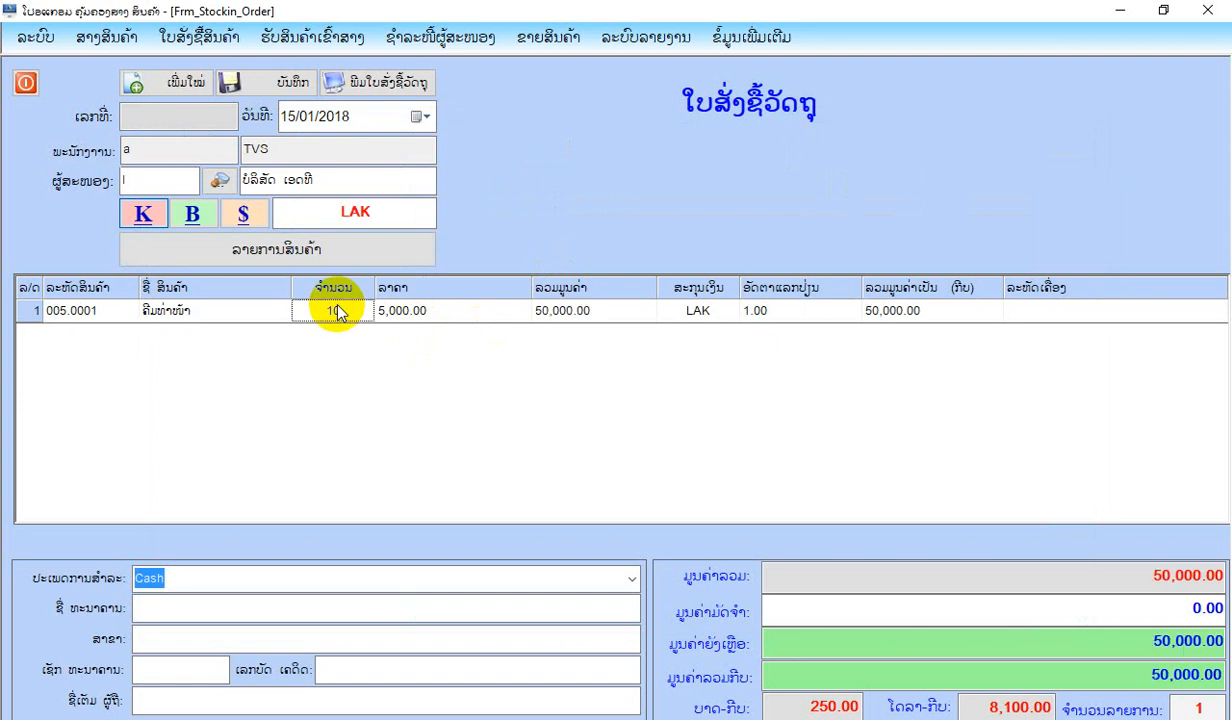
click(285, 79)
click(630, 431)
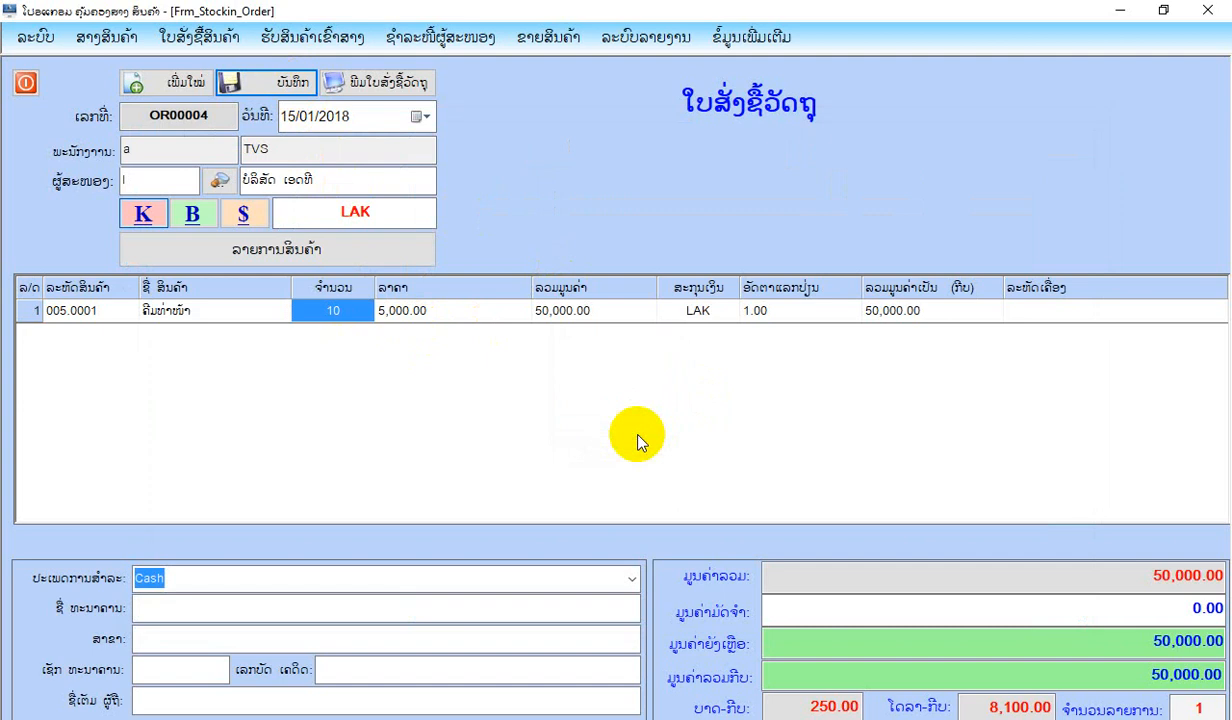
Open the purchase order list (ລາຍການໃບສັ່ງຊື້ສິນຄ້າ) and view the item details of both orders.
click(198, 37)
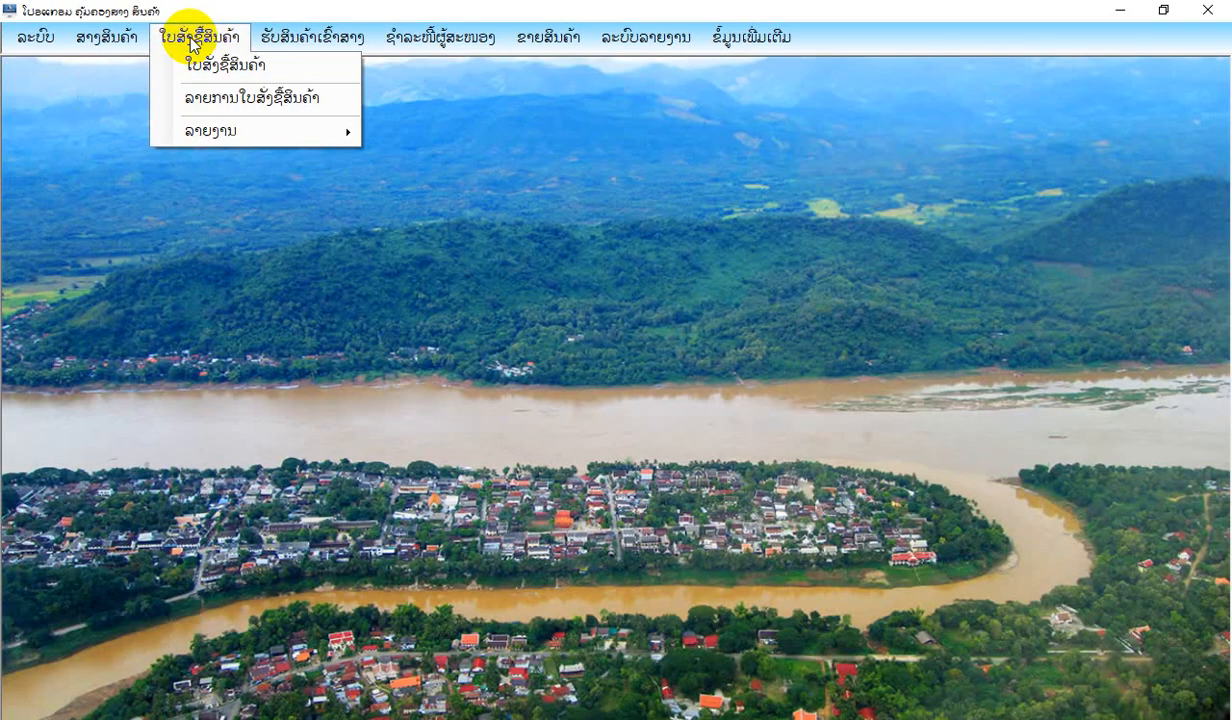
click(192, 97)
click(222, 234)
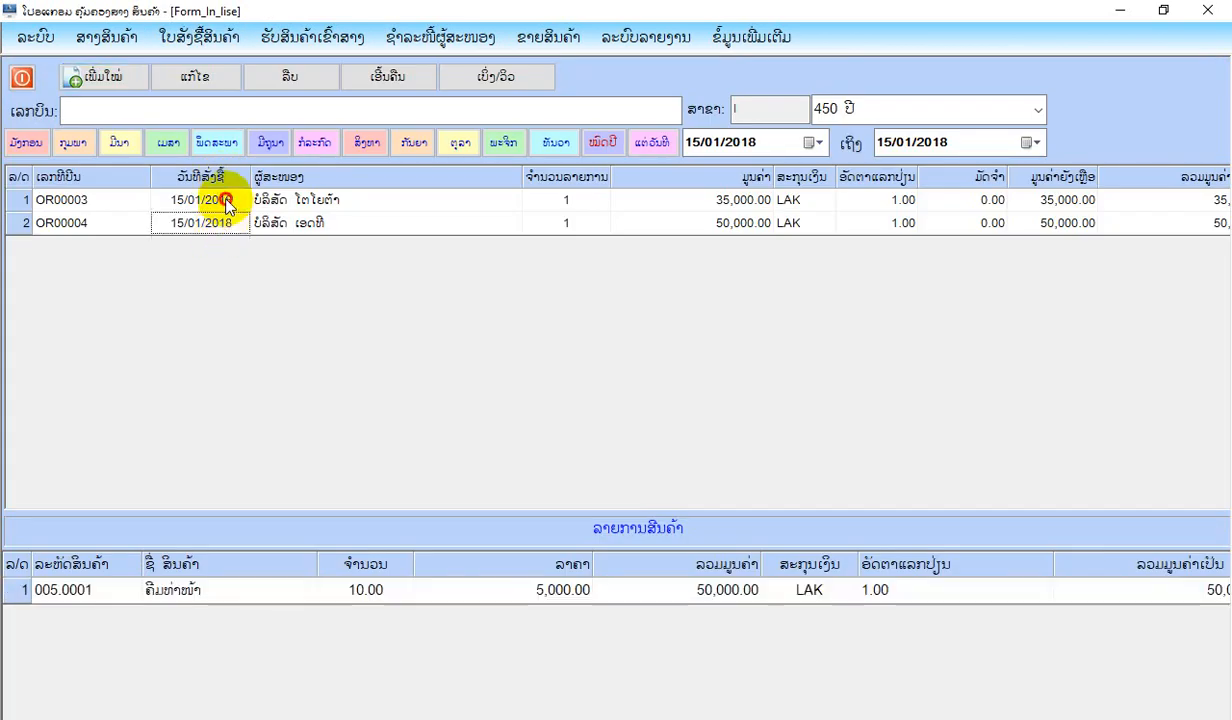
click(216, 204)
click(218, 224)
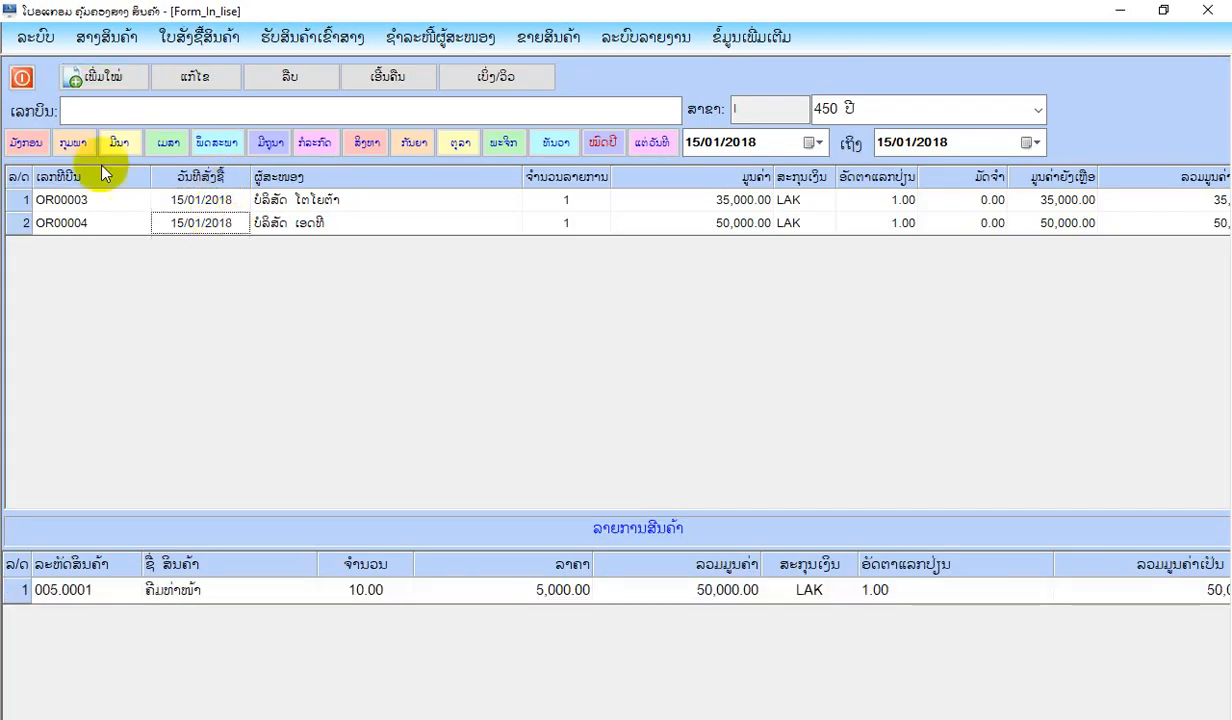
Close the order list, view the purchase order report (ລາຍງານການສັ່ງຊື້ສິນຄ້າ) and close it.
click(22, 77)
click(198, 37)
mouse_move(225, 131)
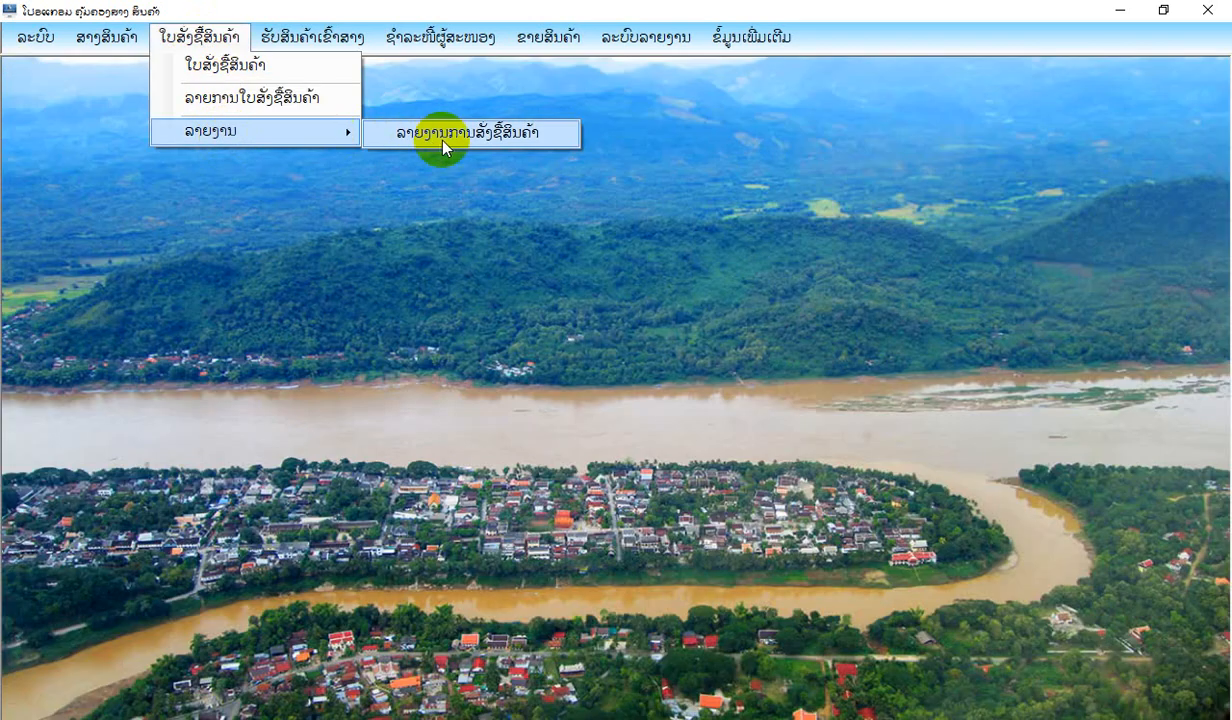
click(440, 132)
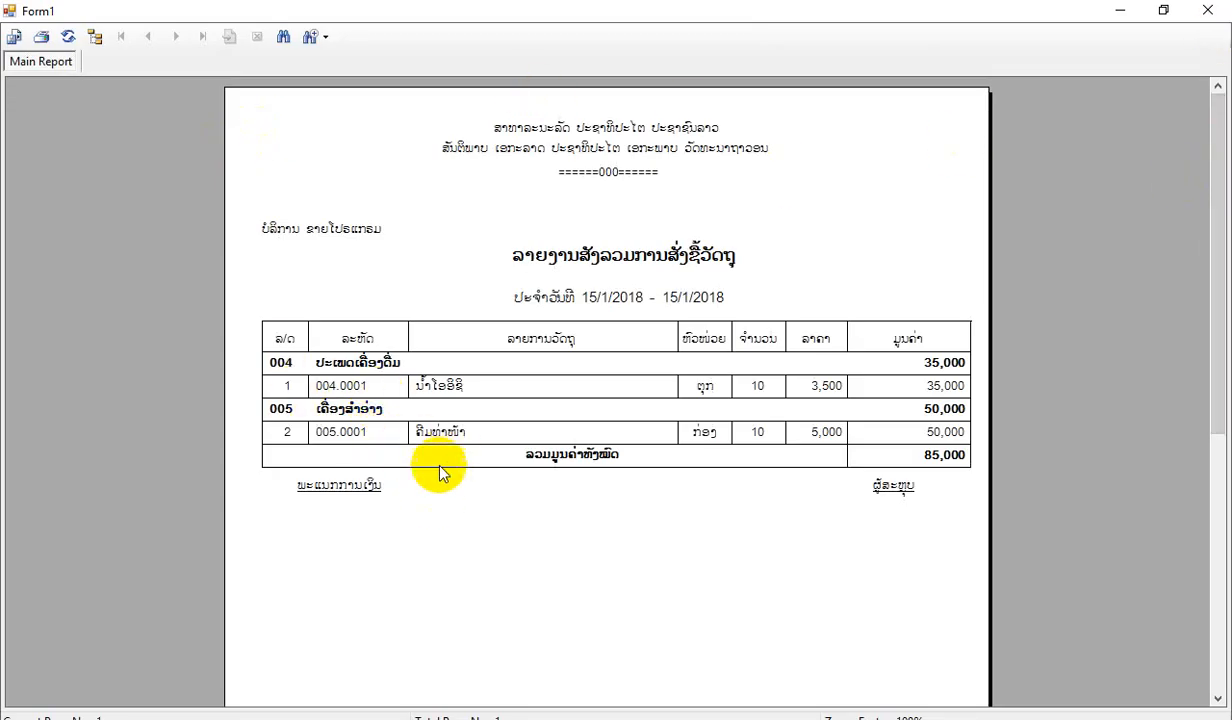
click(1210, 10)
click(28, 88)
Open a new goods receipt (ຮັບສິນຄ້າເຂົ້າສາງ) and load the purchase order from ບໍລິສັດ ເອດທີ into it.
click(300, 37)
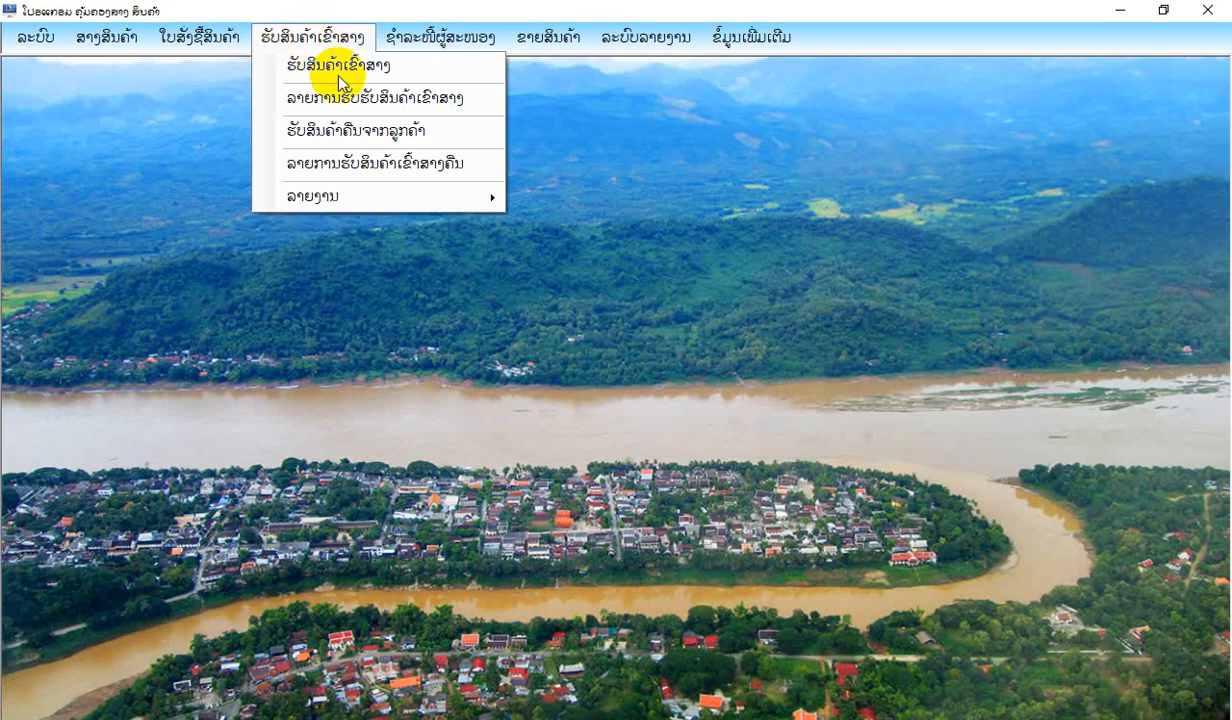
click(344, 60)
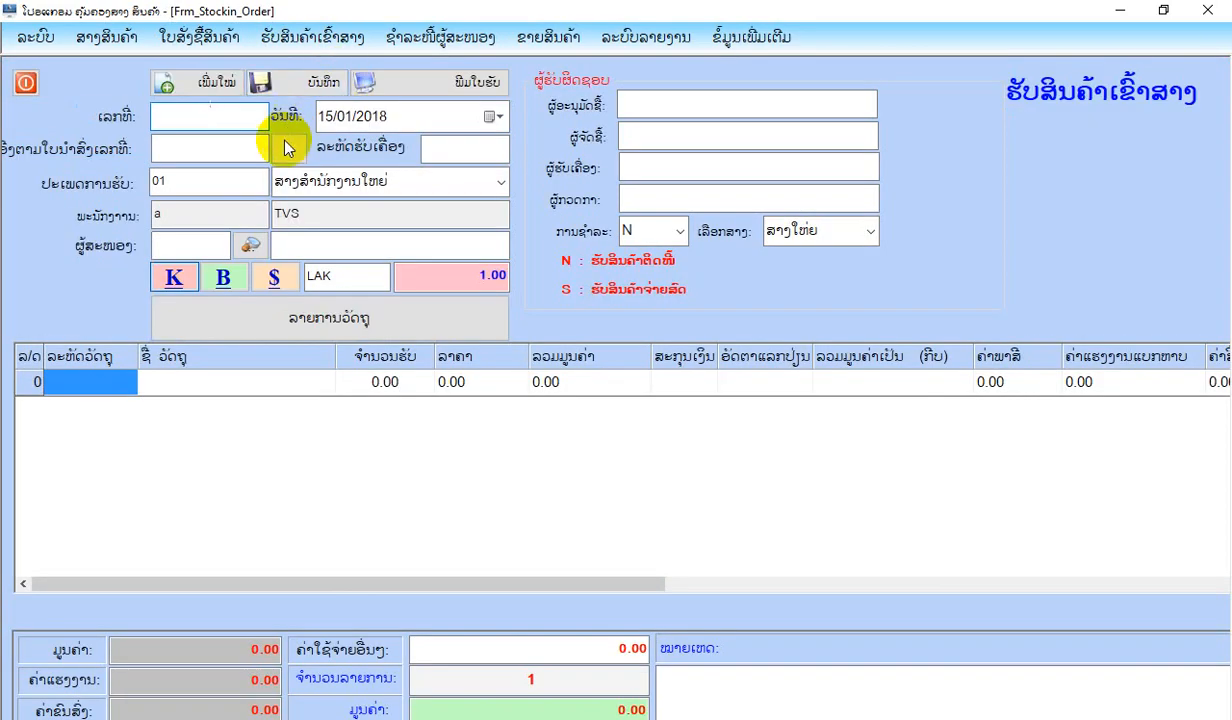
click(198, 152)
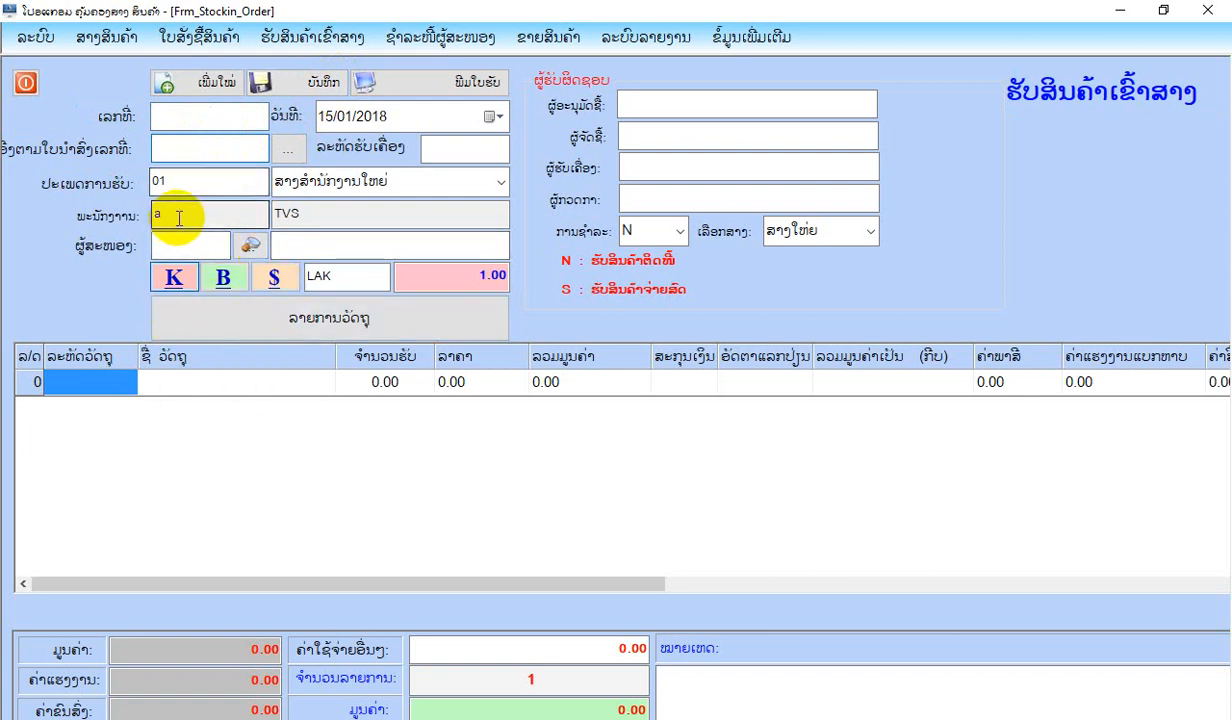
click(288, 148)
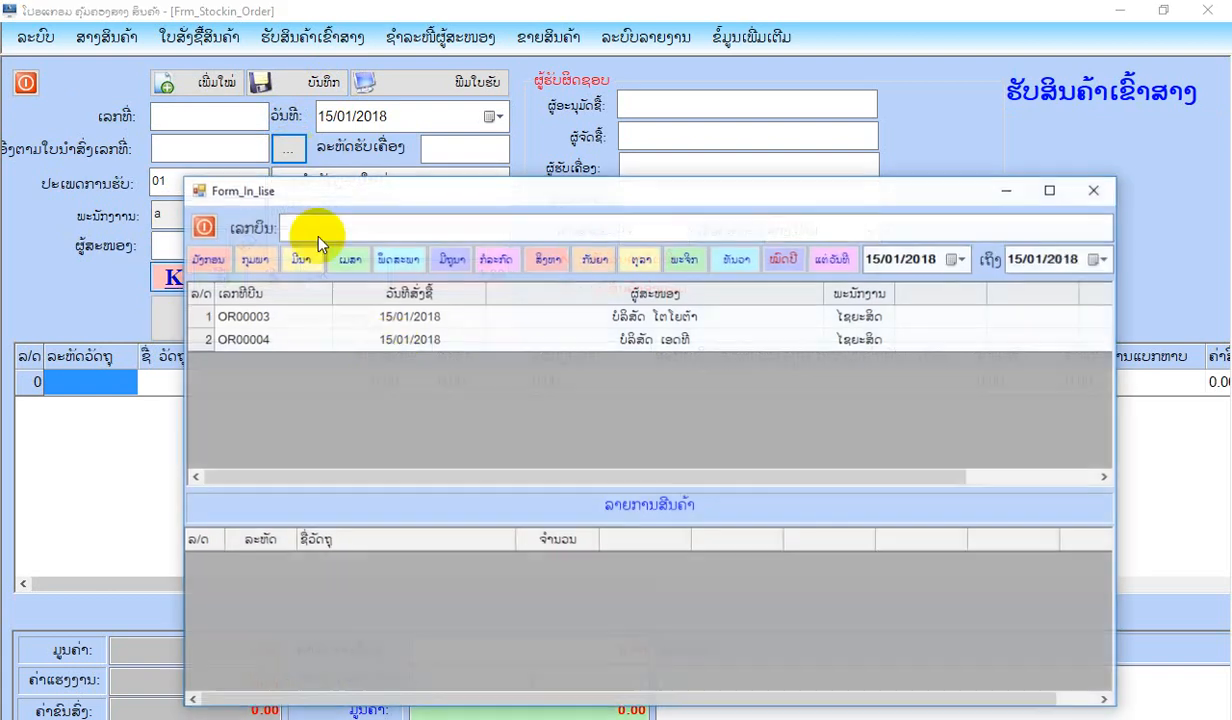
double_click(385, 339)
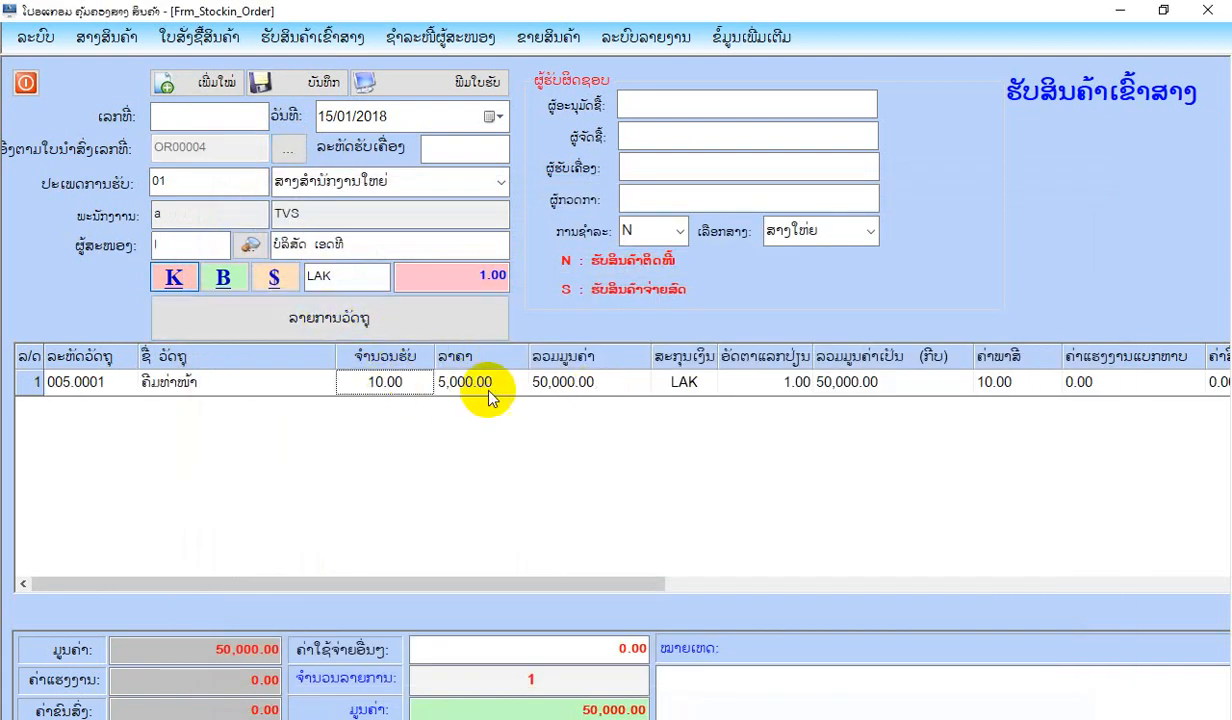
Save the goods receipt and open its printable receipt document (ພິມໃບຮັບ).
click(296, 84)
click(638, 436)
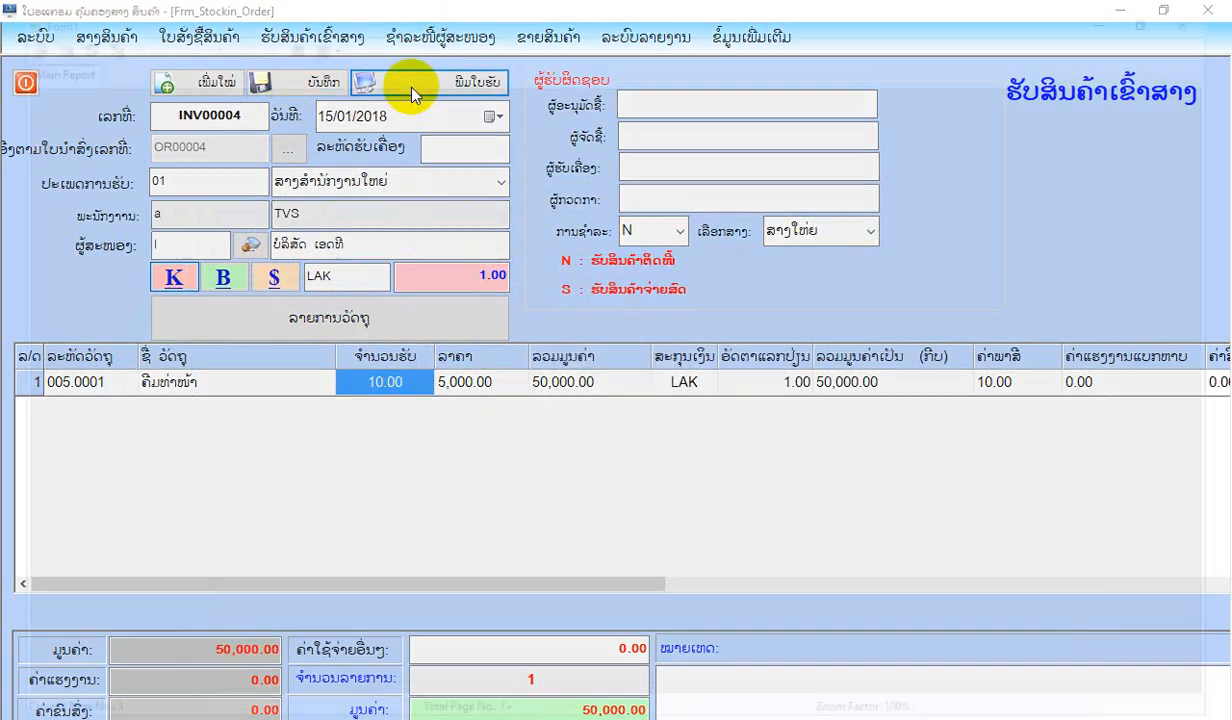
click(413, 86)
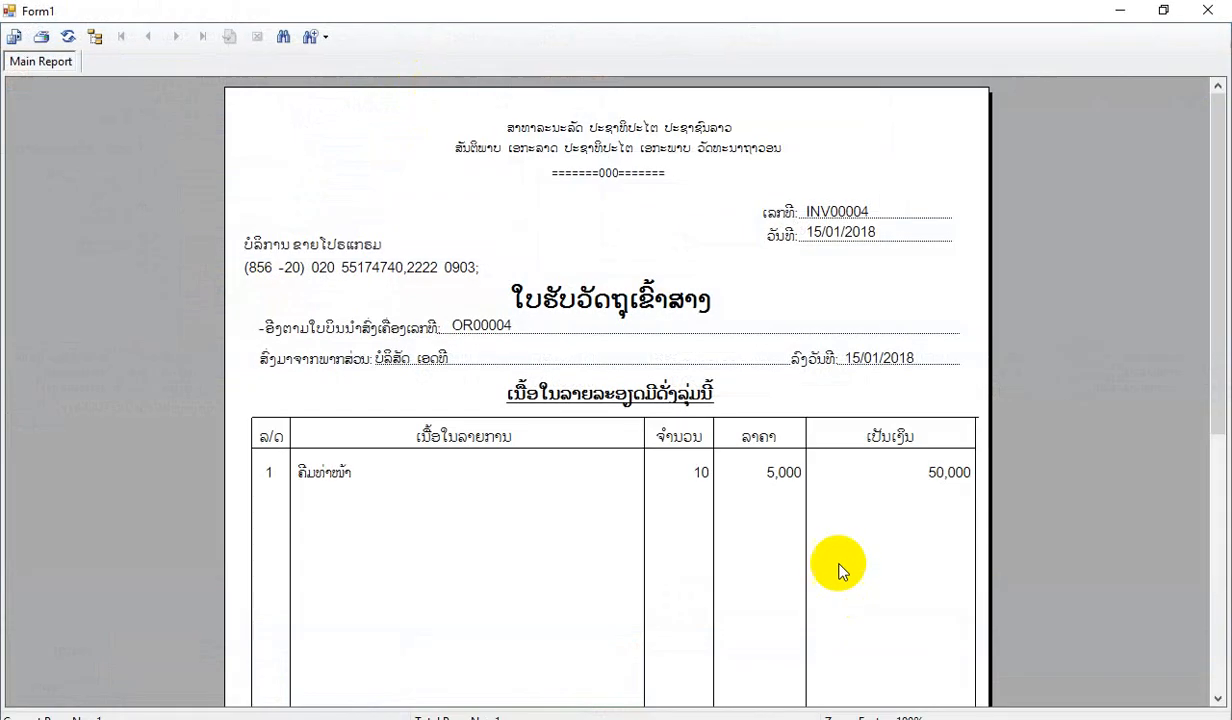
Look through the printable goods receipt document, close it and leave the goods receipt form.
scroll(762, 472, down, 5)
scroll(761, 468, up, 5)
click(1207, 10)
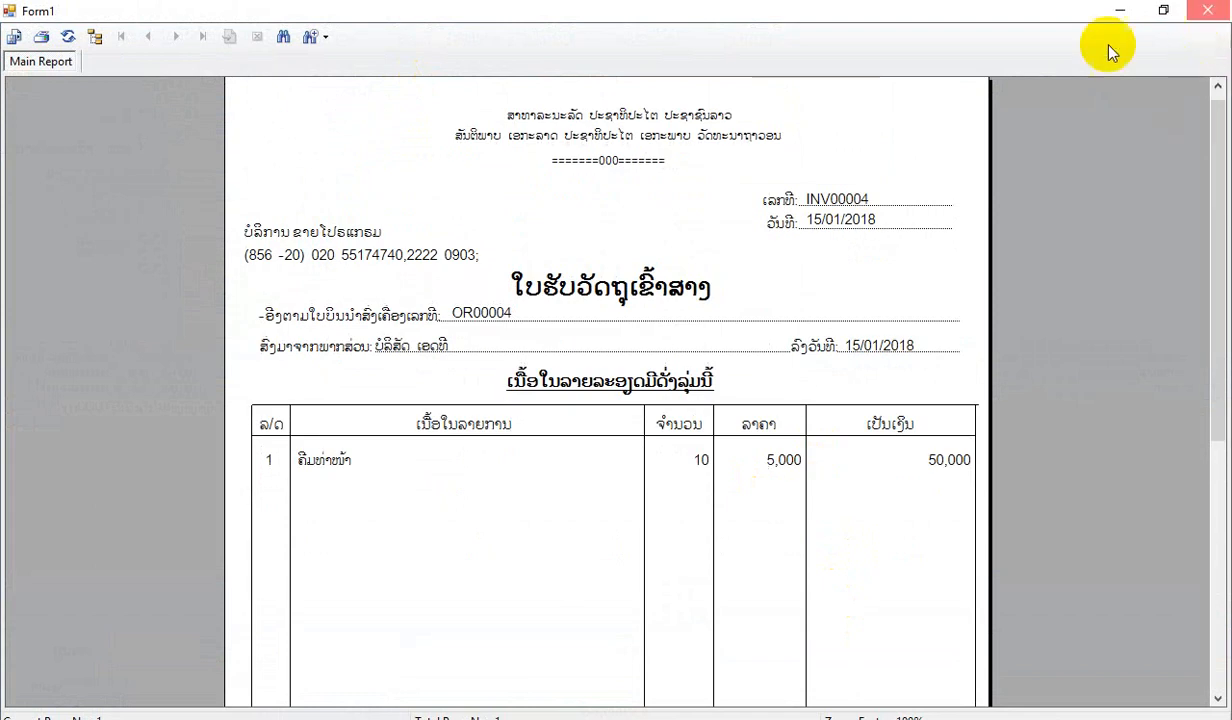
click(26, 83)
View the goods receipt report (ລາຍງານການຮັບສິນຄ້າ) for 01/01/2018 to 31/01/2018 in summary form, then close the preview.
click(340, 37)
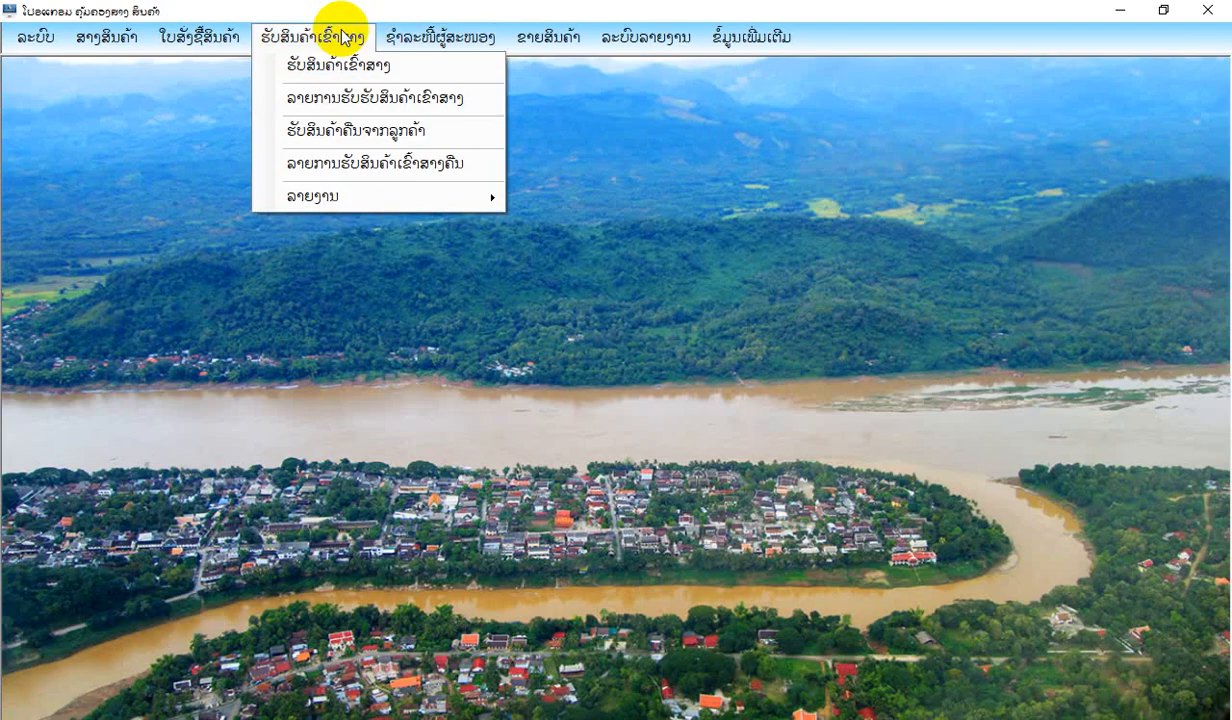
mouse_move(393, 195)
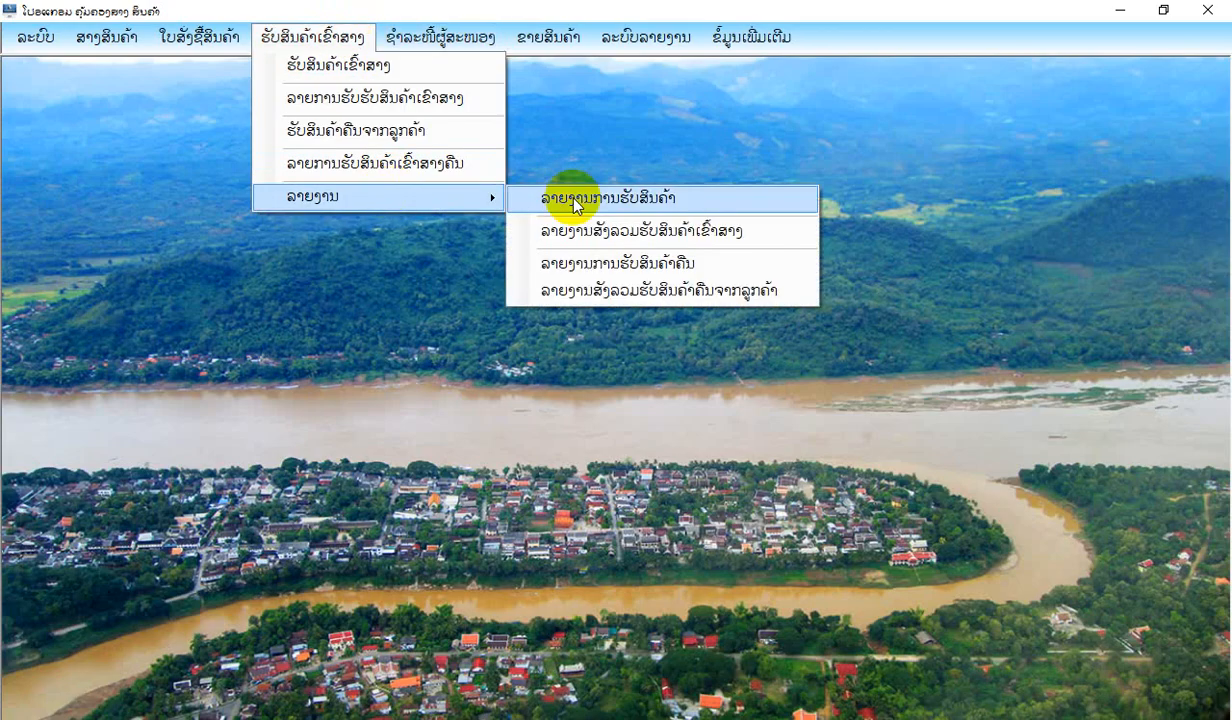
click(575, 203)
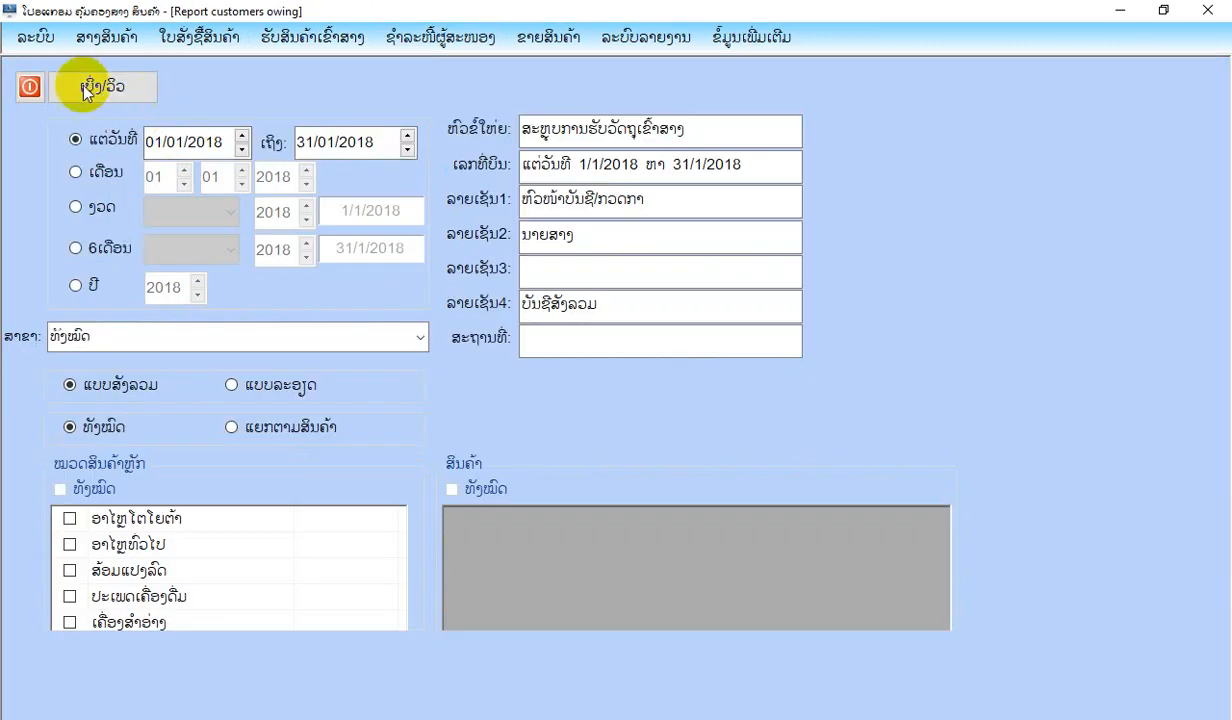
click(82, 82)
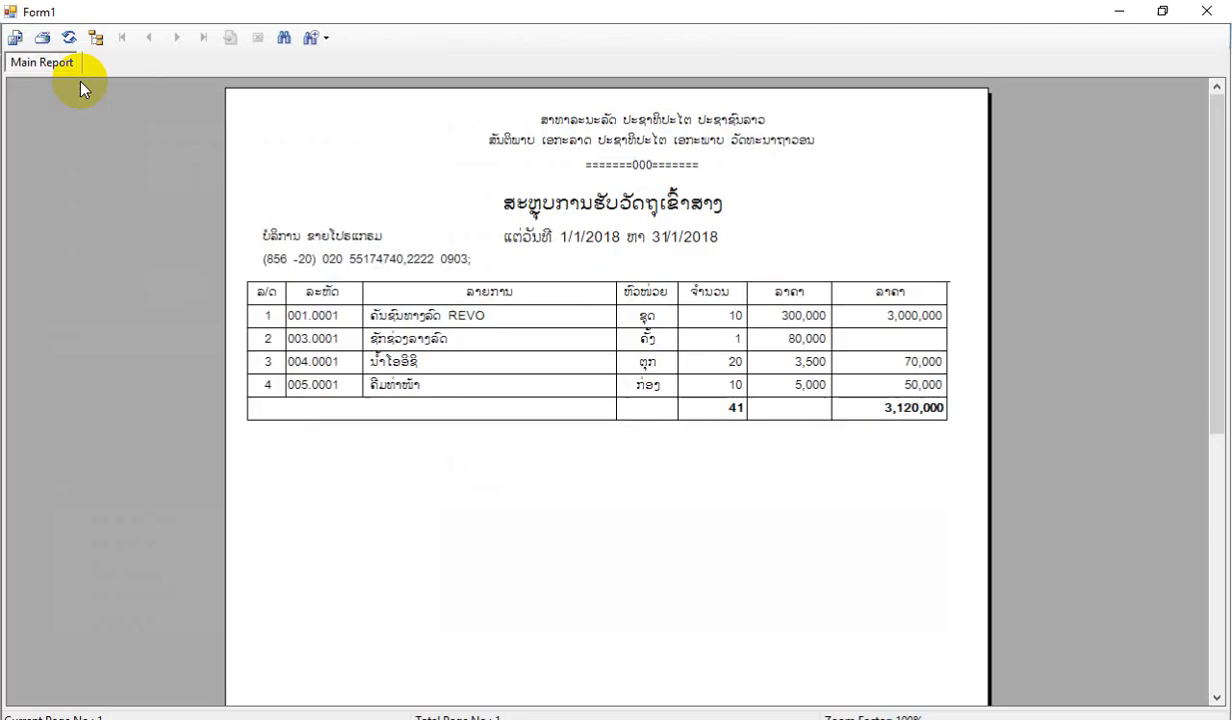
click(1210, 9)
Try to view a detailed (ແບບລະອຽດ) receipt report by product for ຄີມທ່າໜ້າ in the group ເຄື່ອງສຳອ່າງ.
click(236, 384)
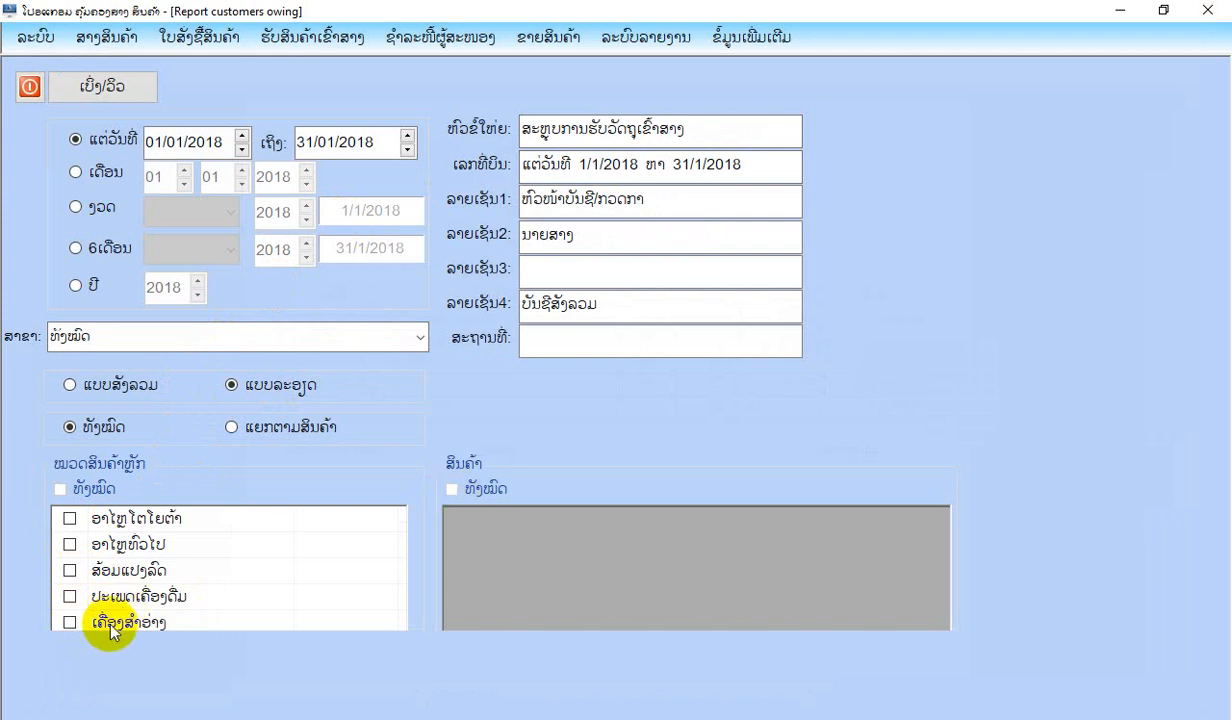
click(236, 427)
click(72, 622)
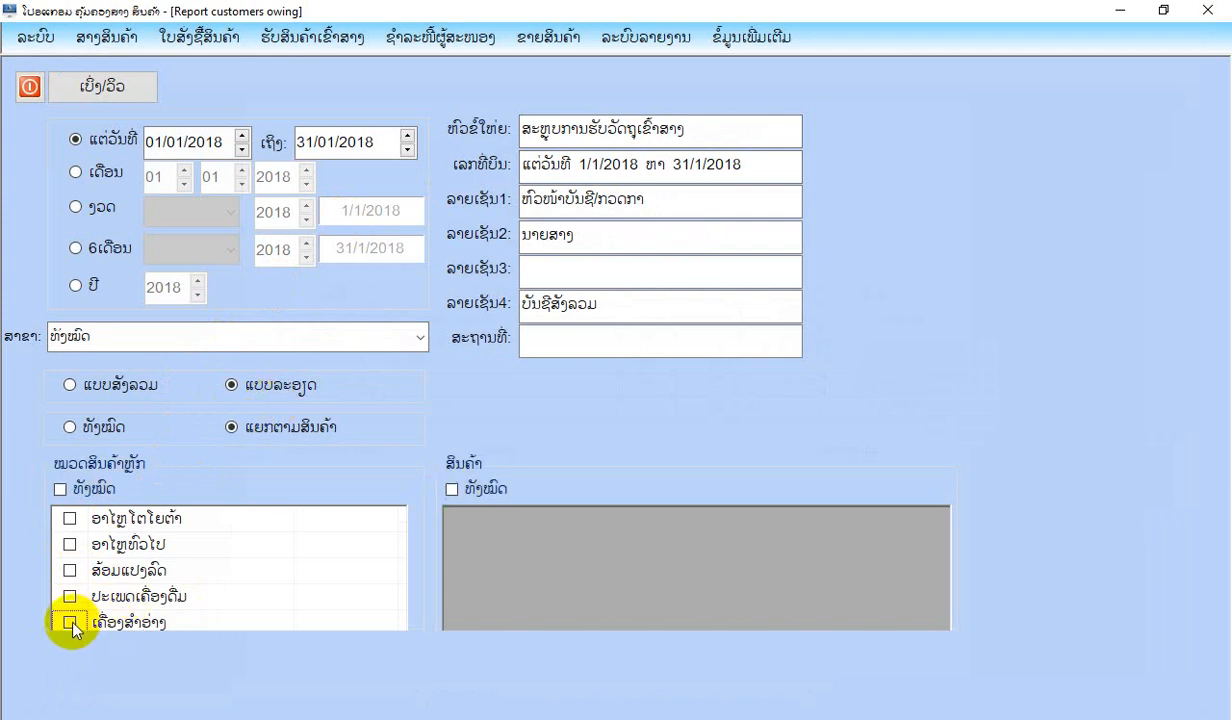
click(461, 519)
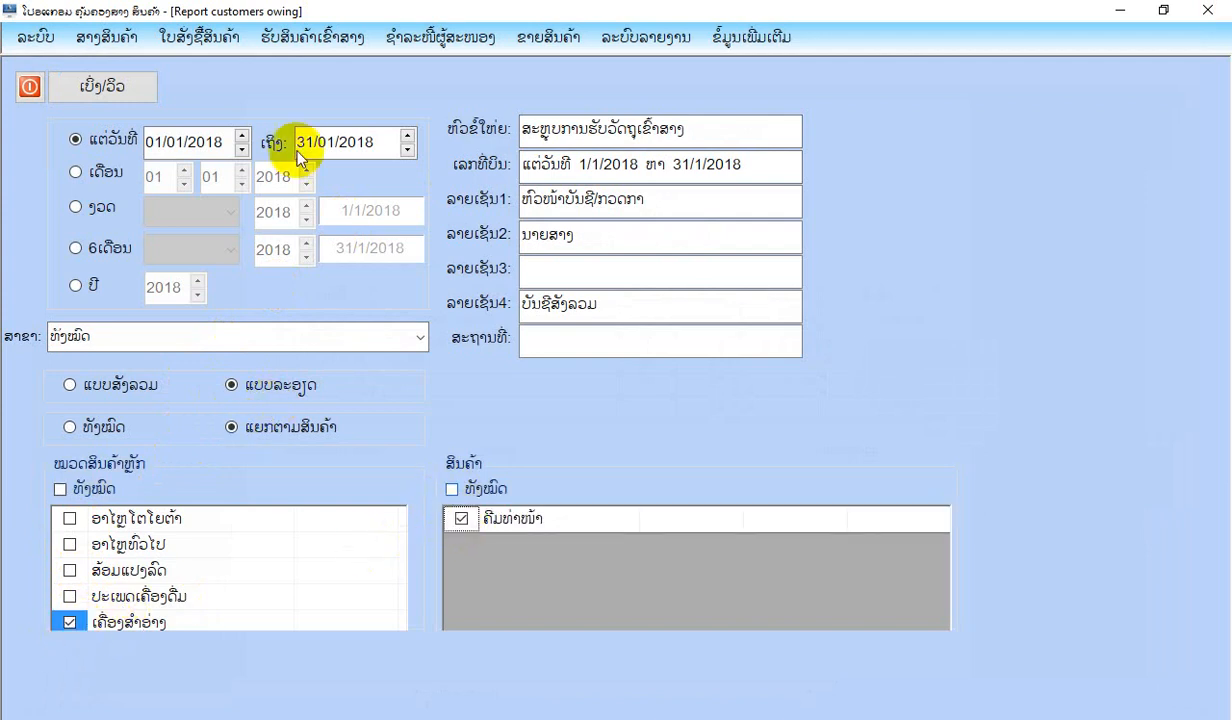
click(108, 86)
click(656, 432)
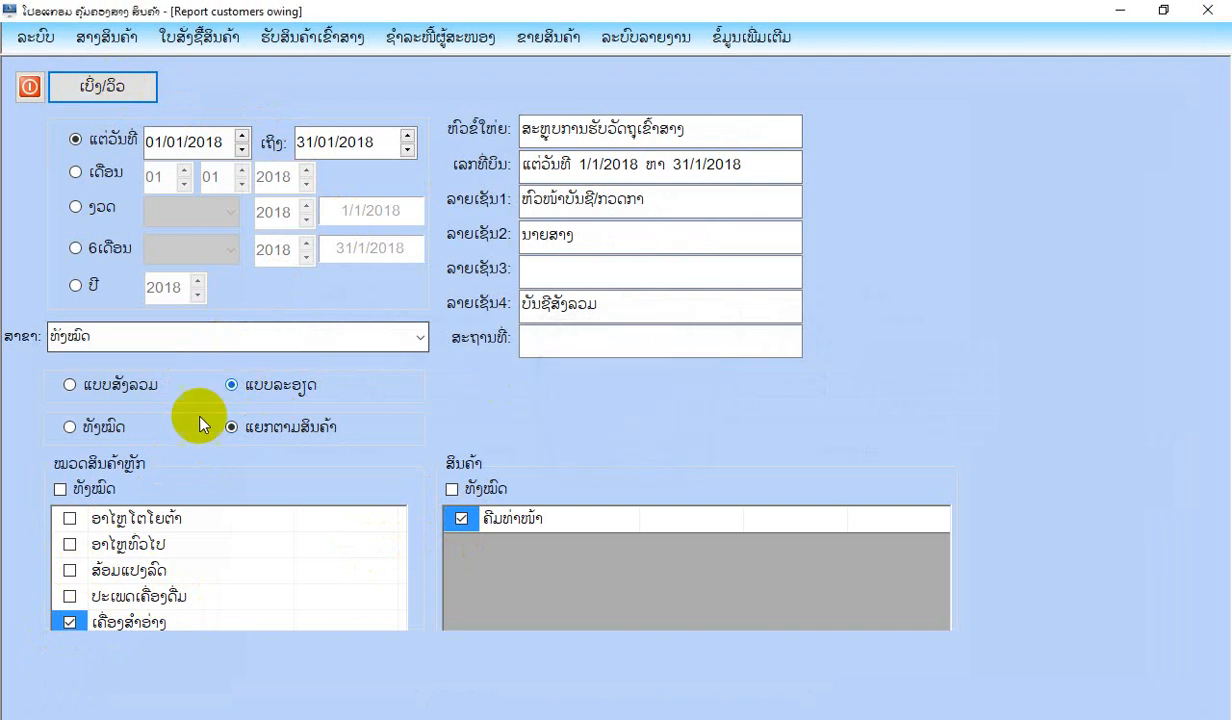
Set the report period to the year 2018 and try viewing the detailed product report again.
click(90, 285)
click(108, 86)
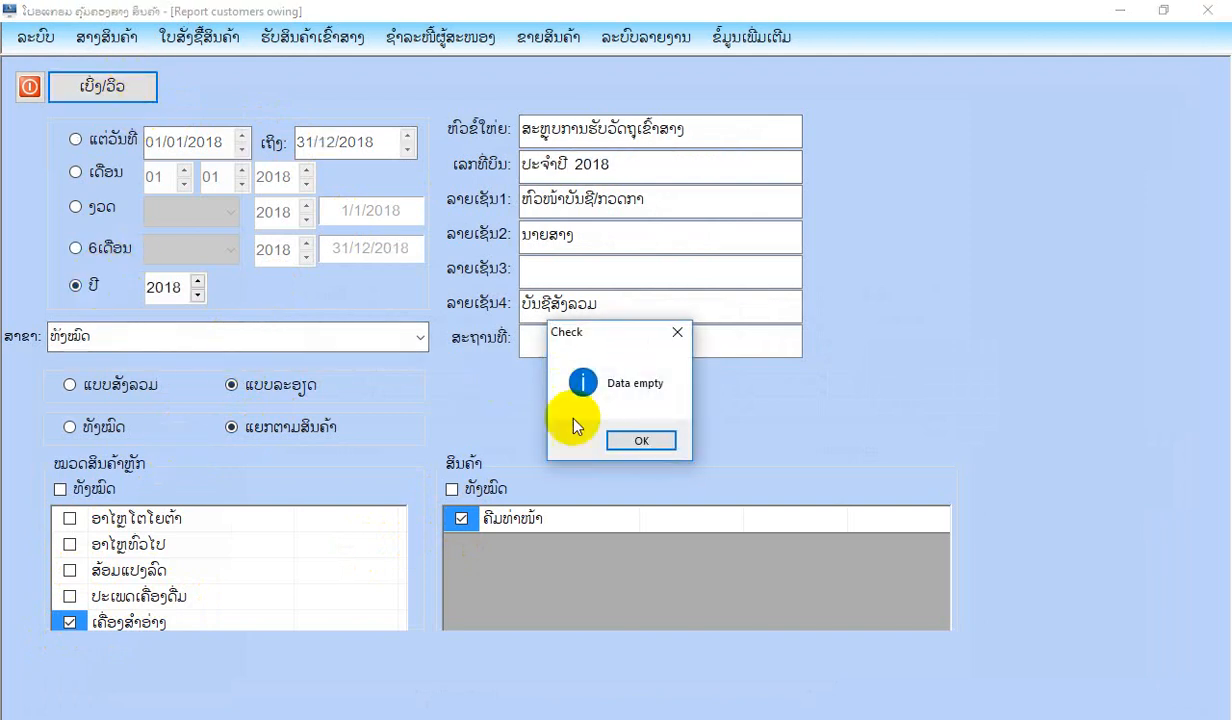
key(Return)
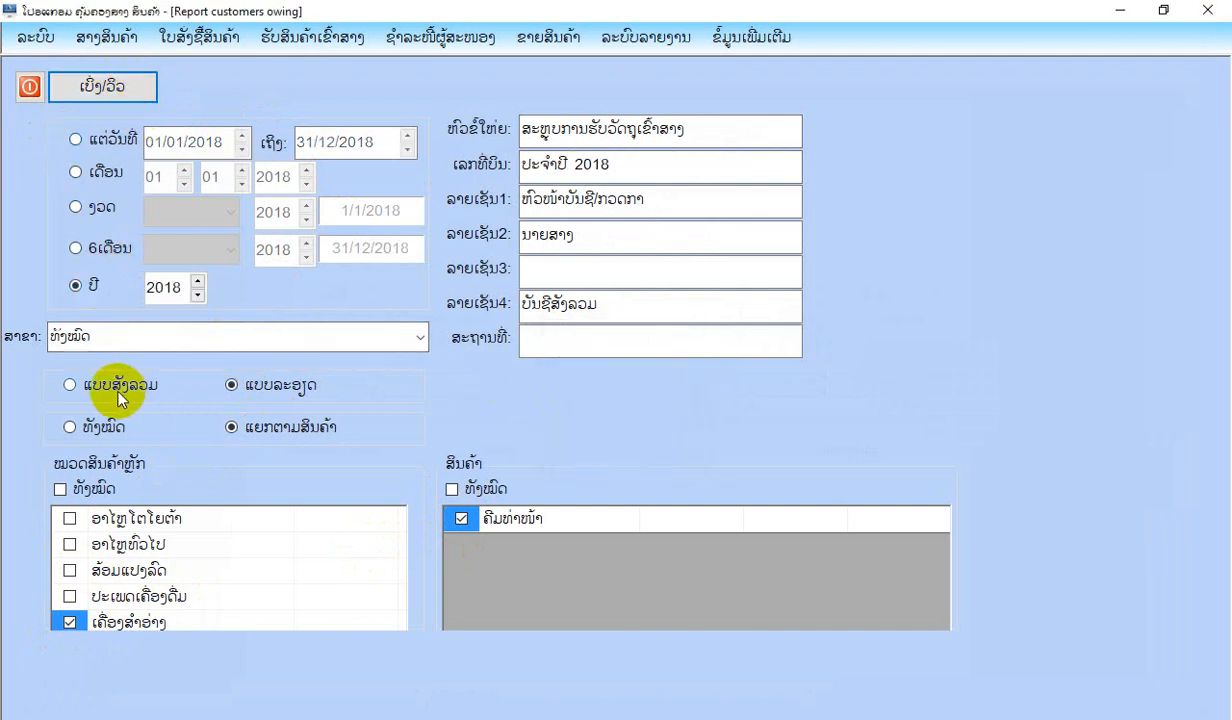
View the detailed 2018 receipt report for all products (ທັງໝົດ), then close the preview and the report form.
click(91, 430)
click(111, 86)
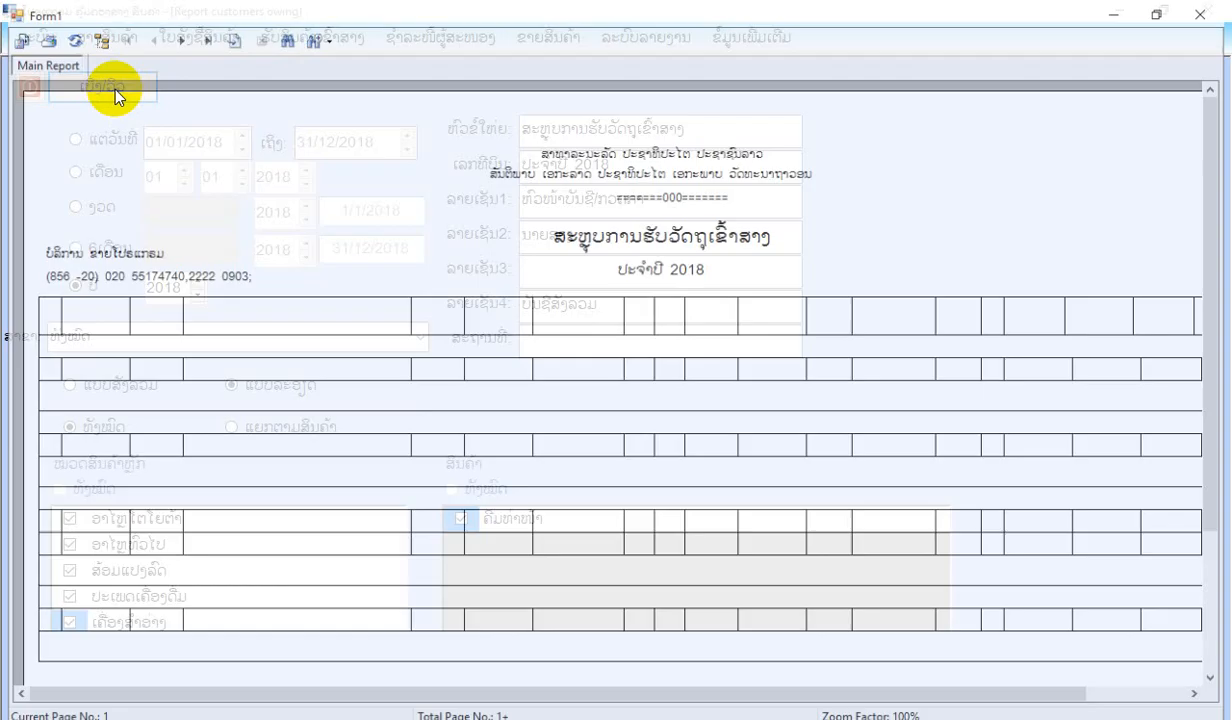
scroll(742, 371, down, 3)
scroll(742, 377, up, 2)
scroll(746, 378, up, 1)
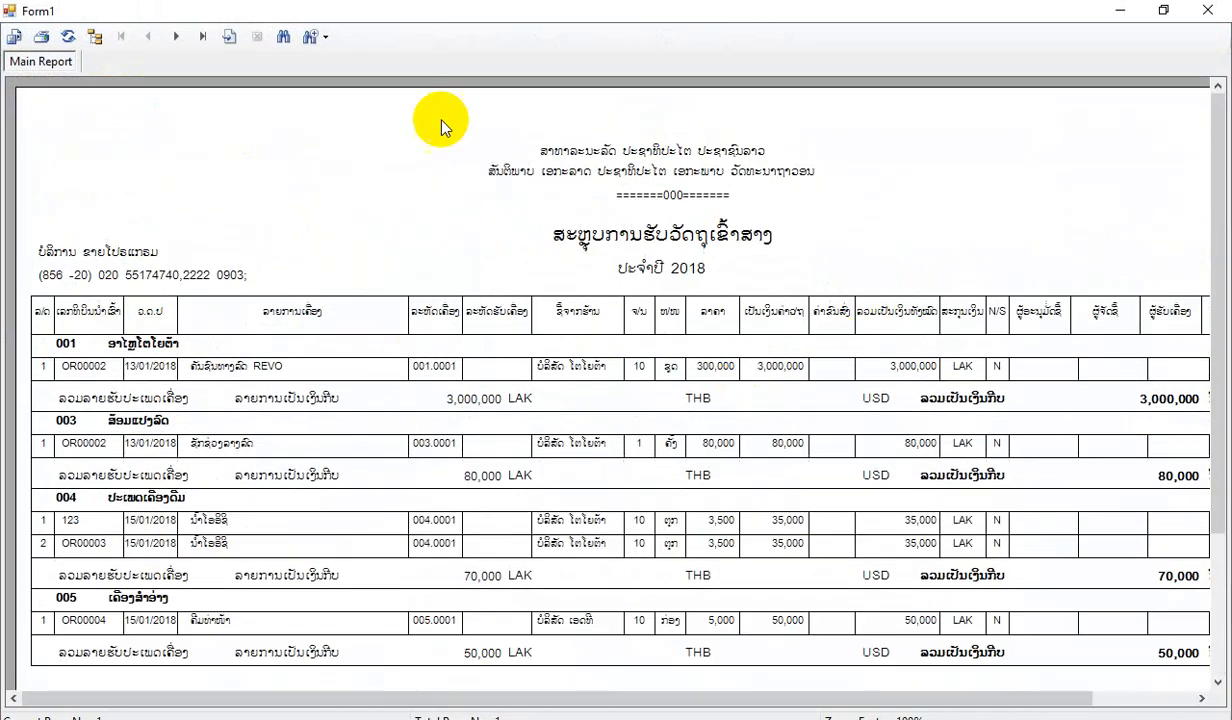
click(1208, 10)
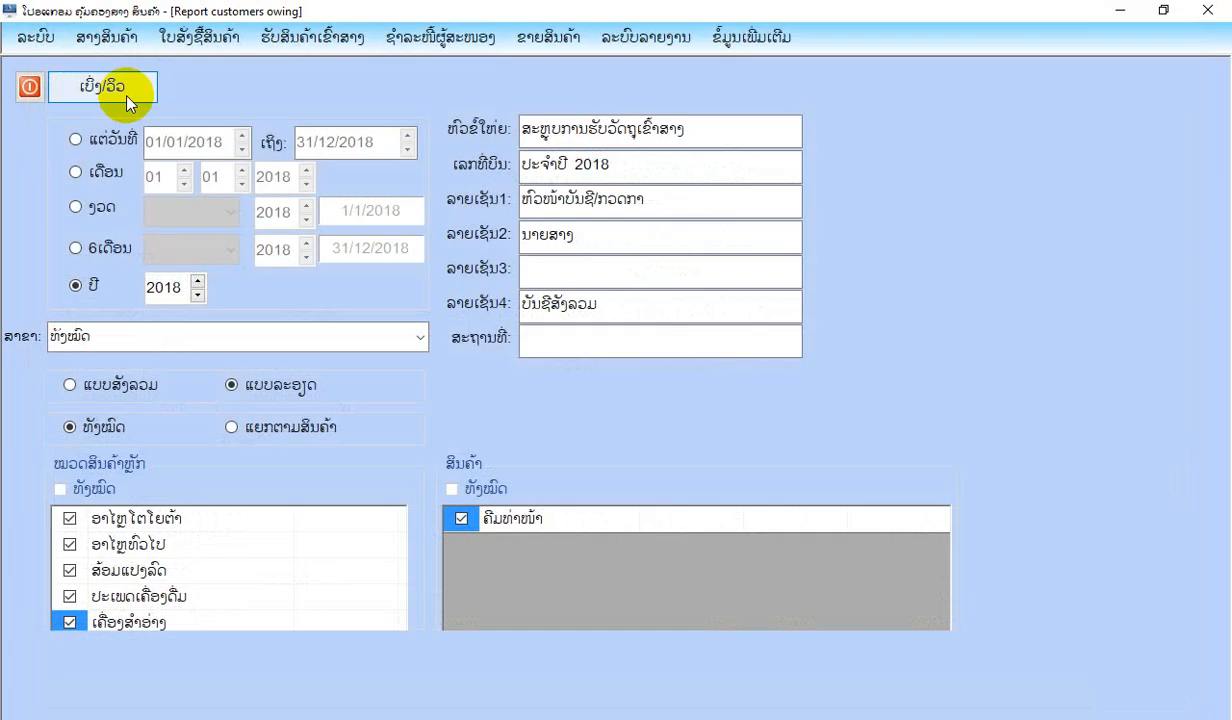
click(33, 88)
Open the supplier payment form (ຊຳລະໜີ້ຜູ້ສະໜອງຈາກການຊື້ສິນຄ້າເຂົ້າສາງ) and load bill INV00004 from ບໍລິສັດ ເອດທີ.
click(440, 40)
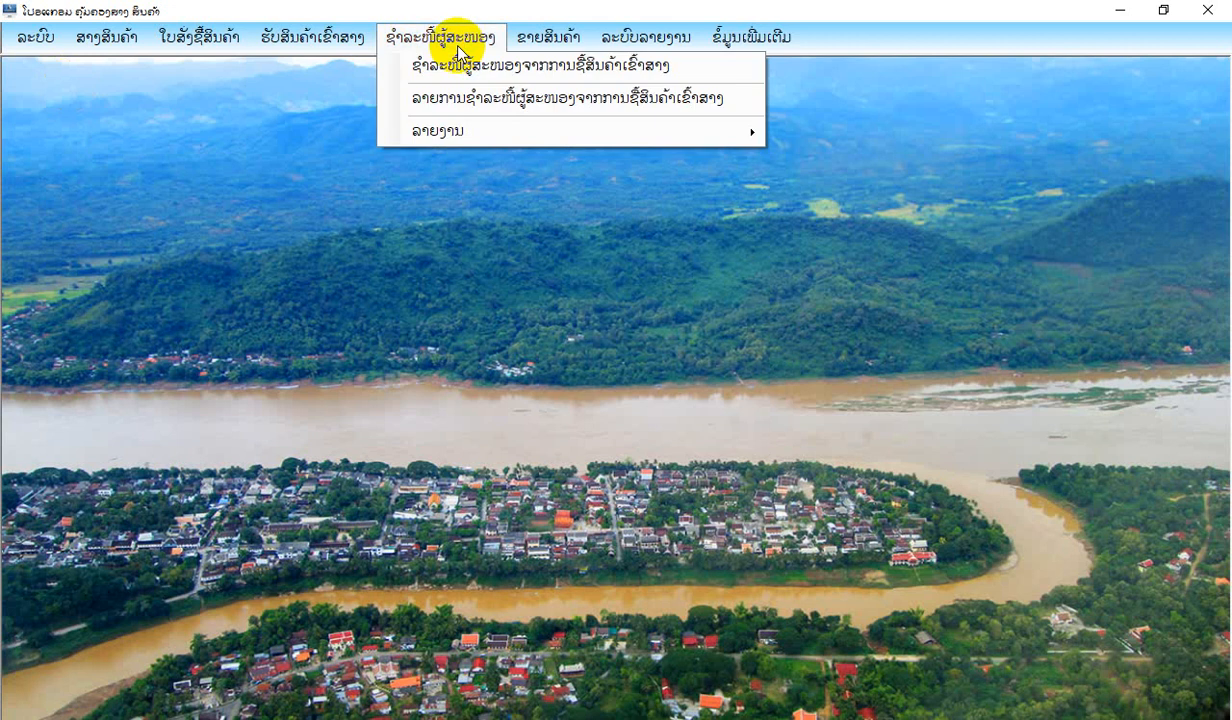
click(455, 70)
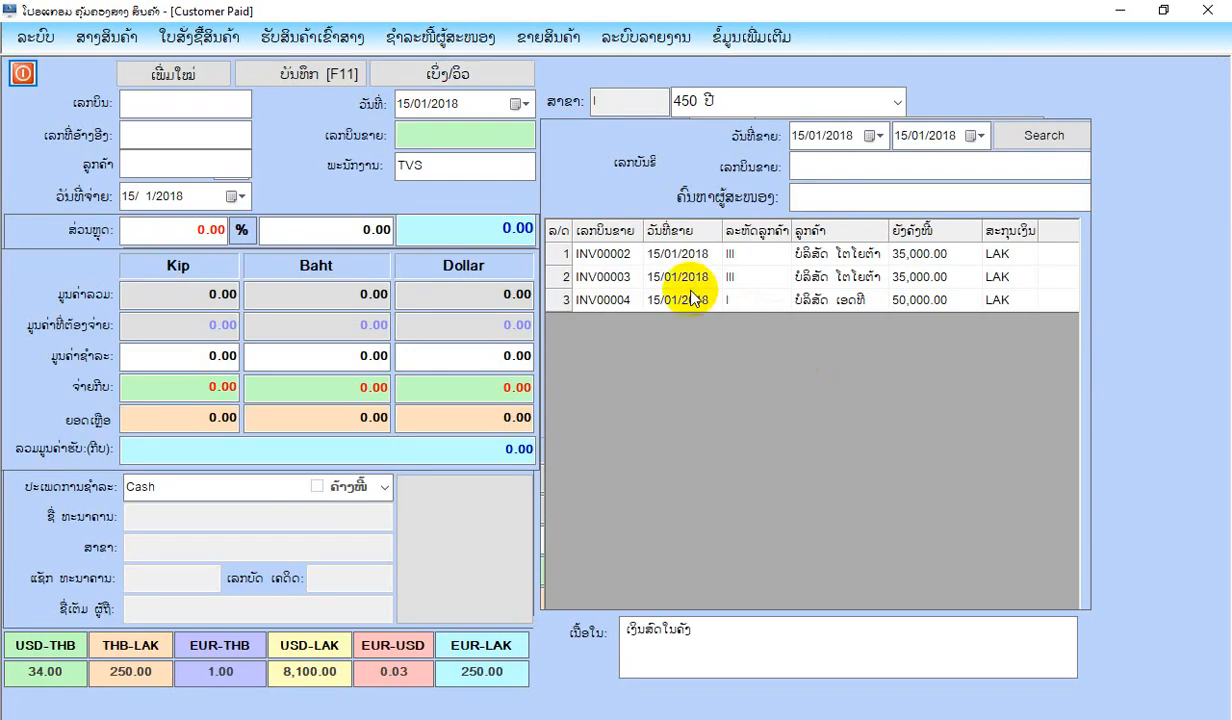
double_click(690, 298)
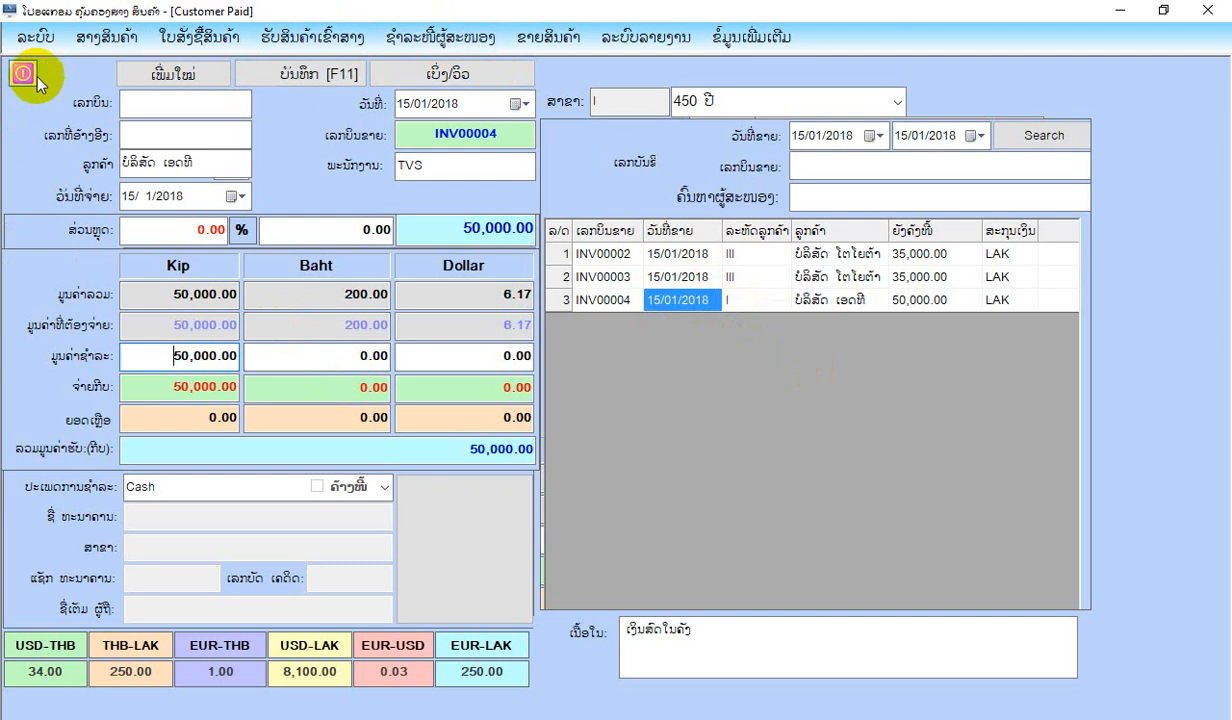
Check the debt owed to ບໍລິສັດ ເອດທີ in the supplier debt summary (ໃບສະຫຼຸບໜີ້ສິນ), then return to the payment form.
click(450, 40)
mouse_move(474, 137)
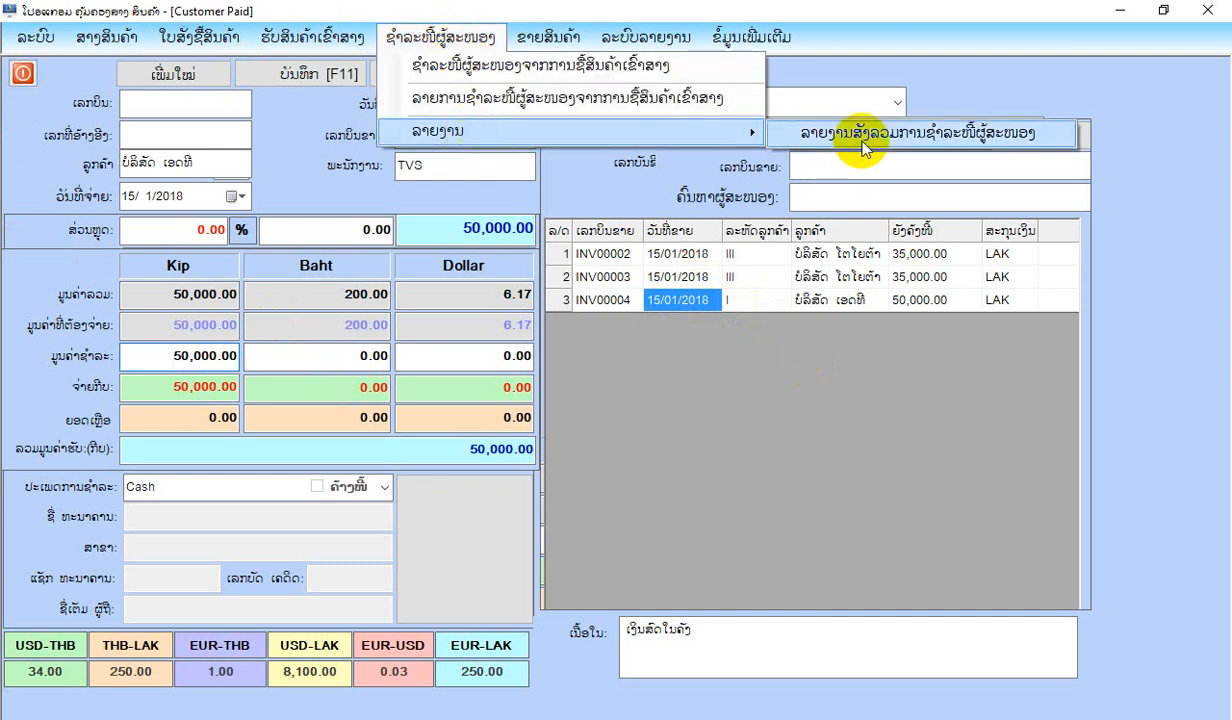
click(862, 140)
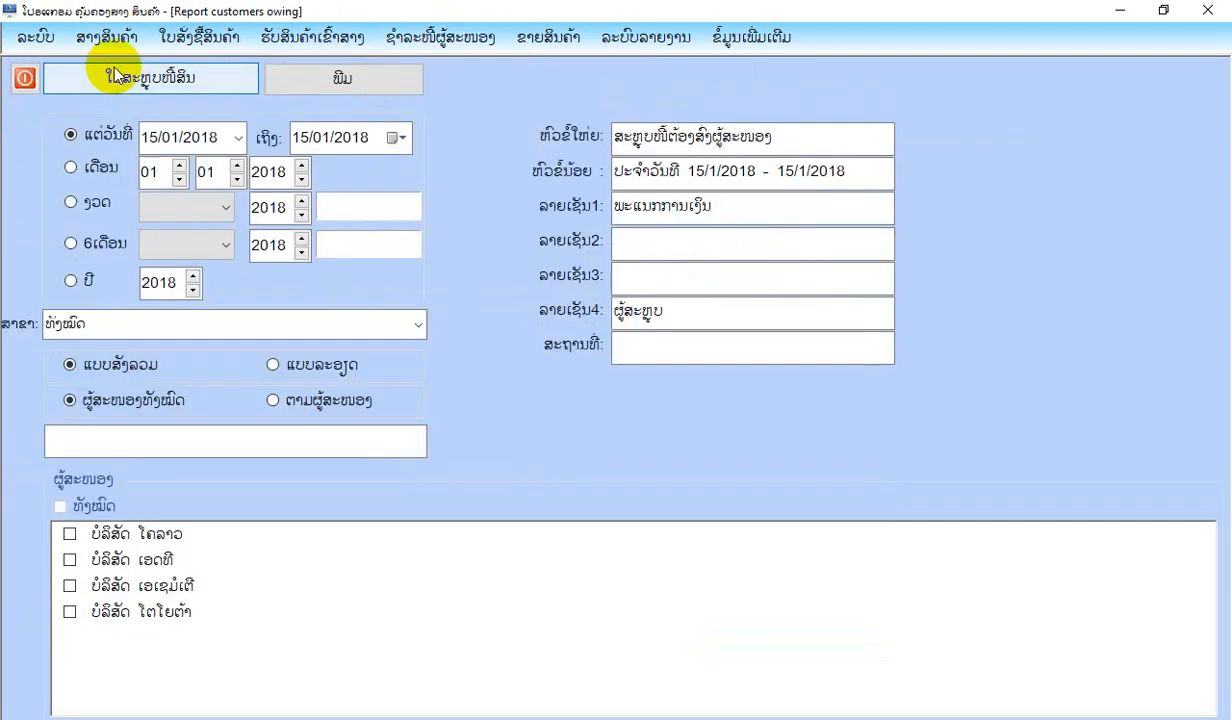
click(115, 77)
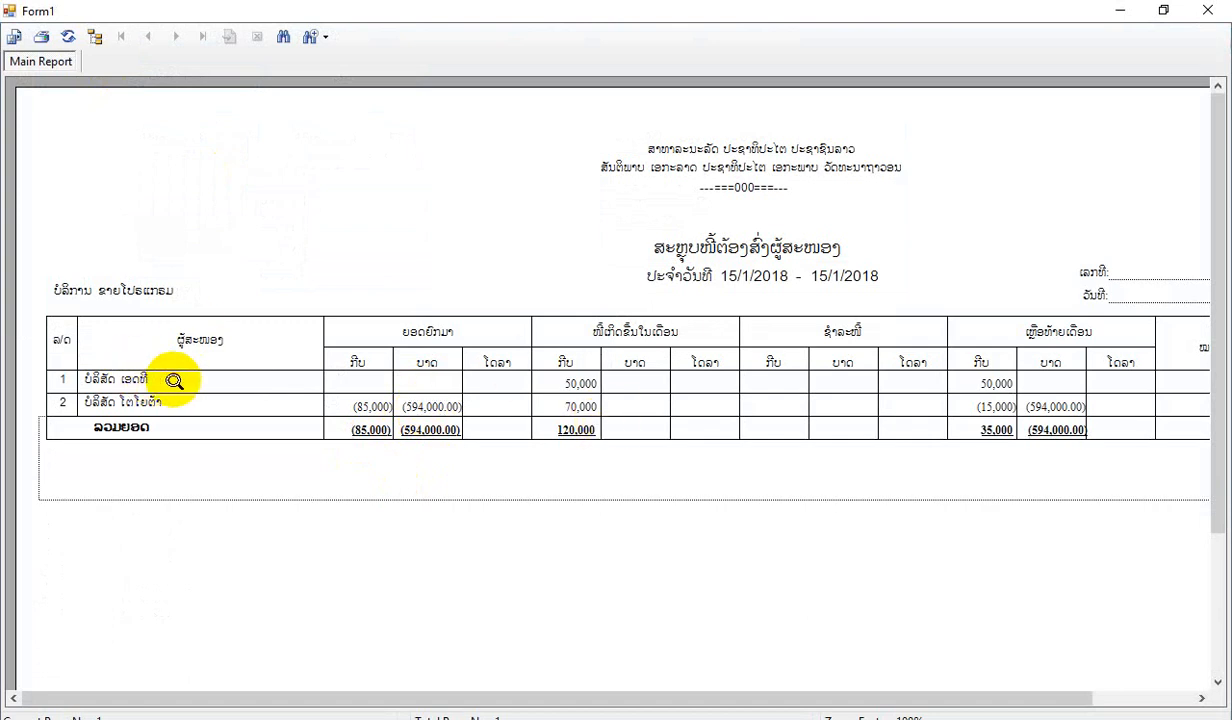
click(181, 378)
click(590, 385)
click(1205, 9)
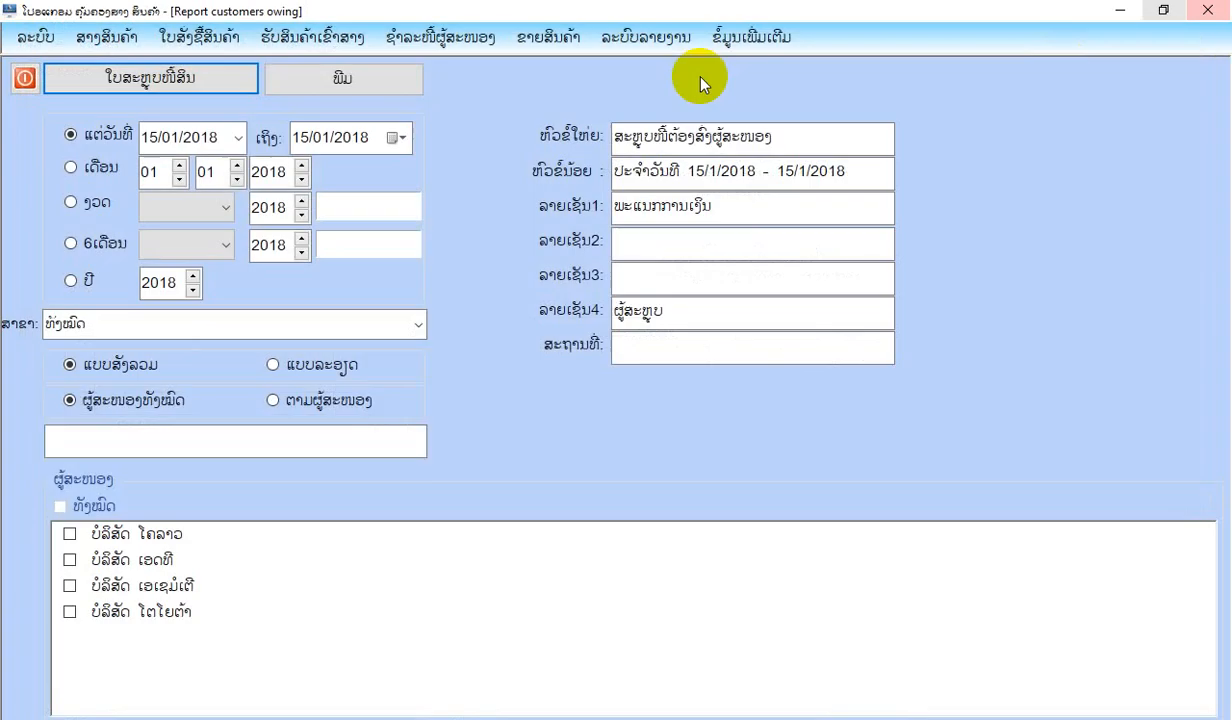
click(22, 78)
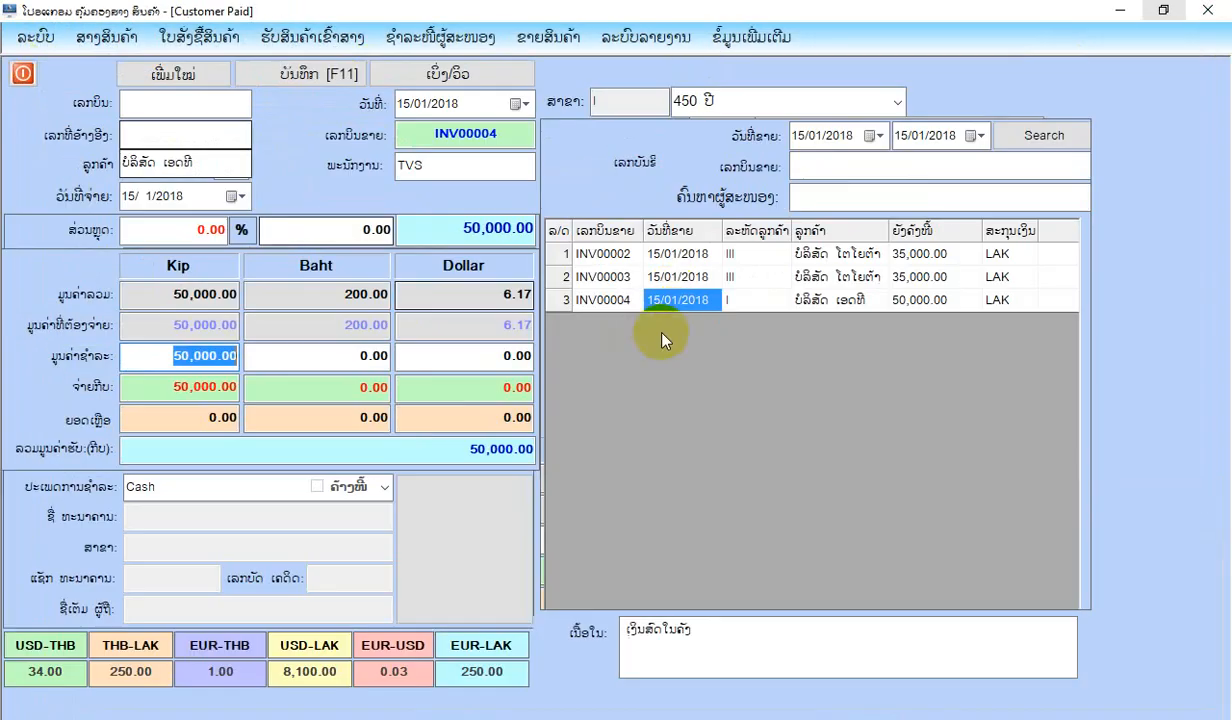
Save the cash payment for INV00004, view its payment bill and close the bill and payment form.
click(299, 71)
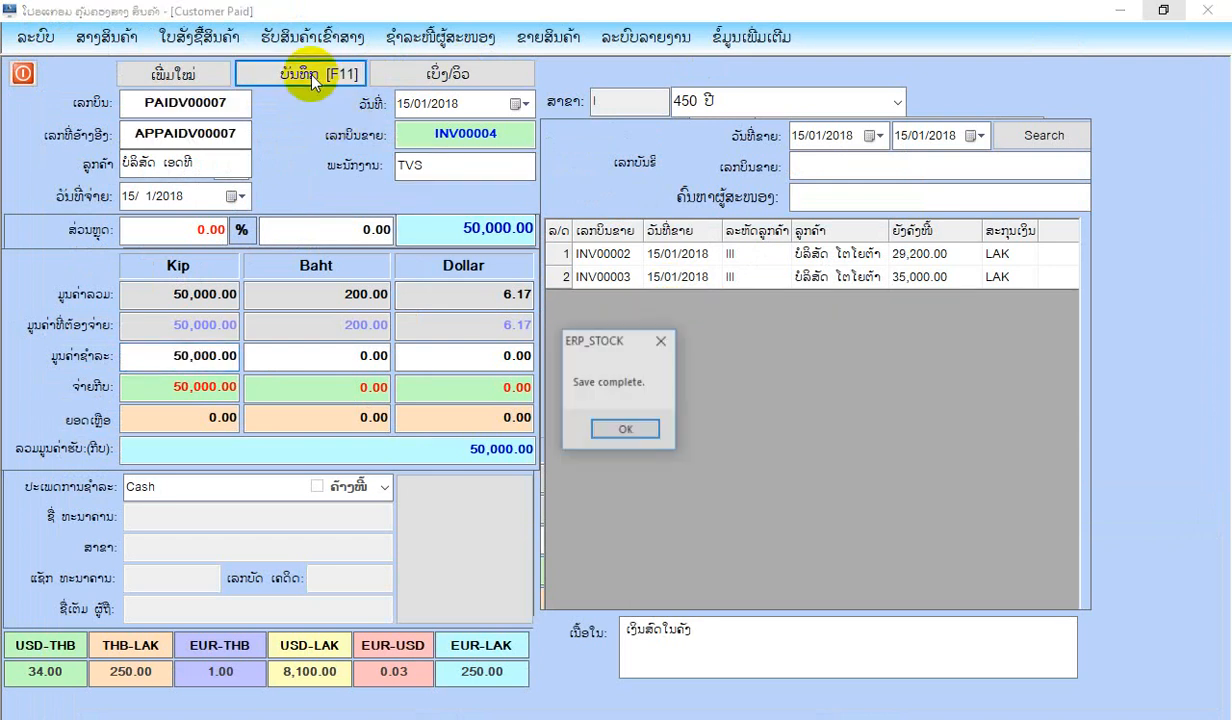
click(628, 429)
click(460, 73)
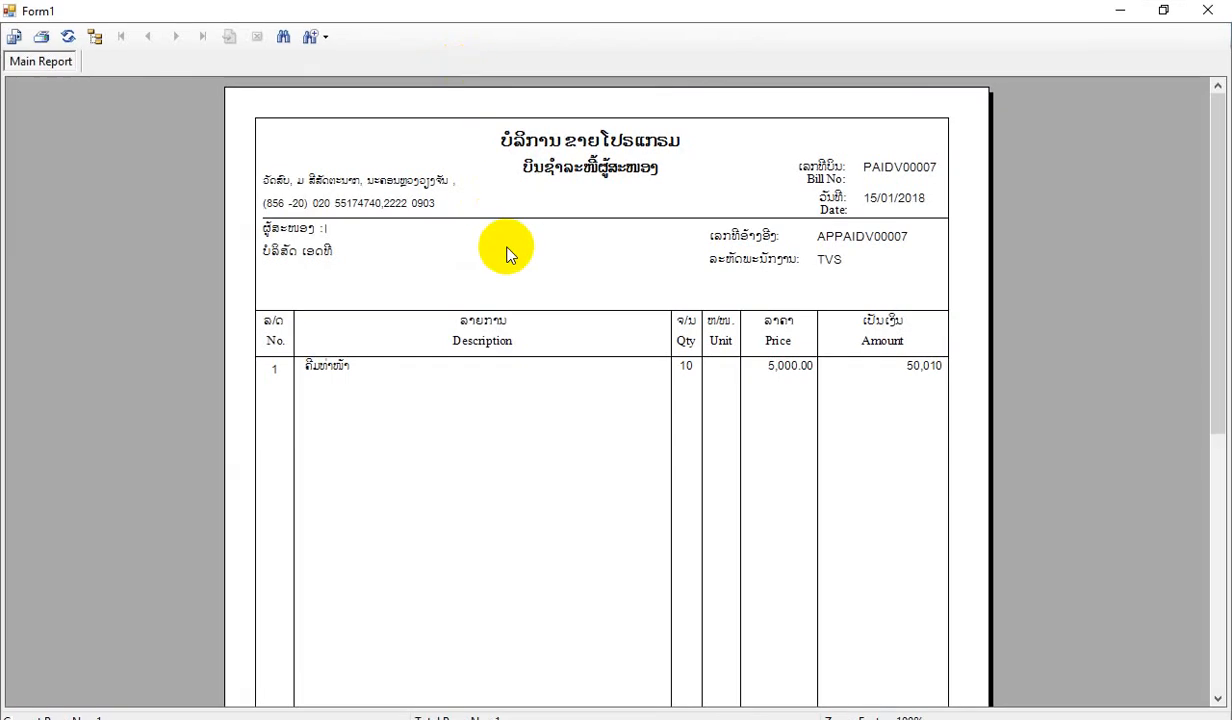
scroll(506, 254, down, 5)
click(1208, 10)
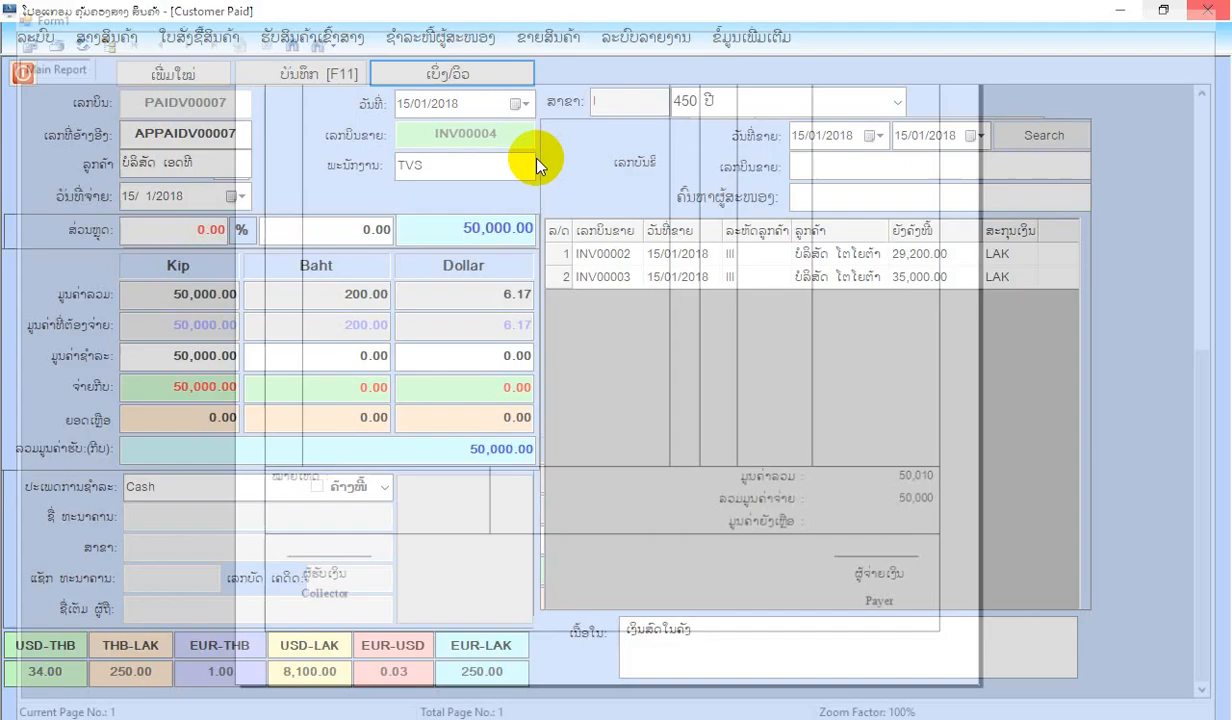
click(22, 73)
Reopen the supplier debt summary for 15/01/2018, check the payment to ບໍລິສັດ ເອດທີ and close the report.
click(444, 45)
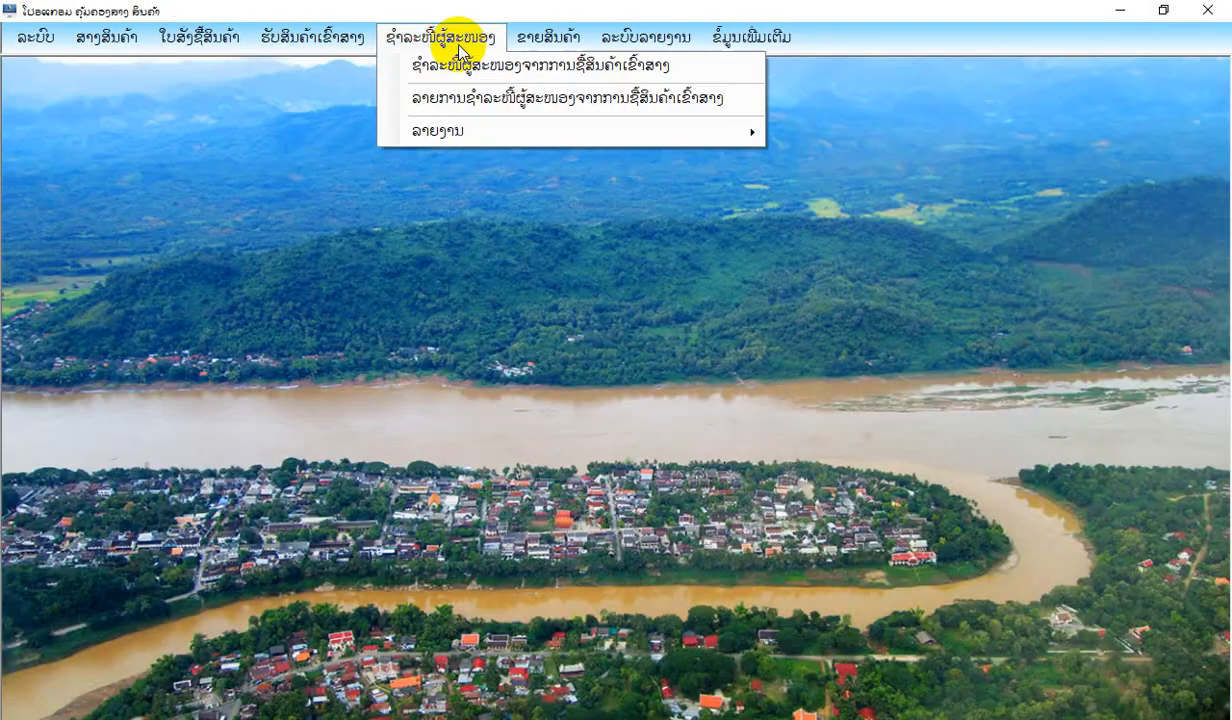
mouse_move(470, 132)
click(884, 144)
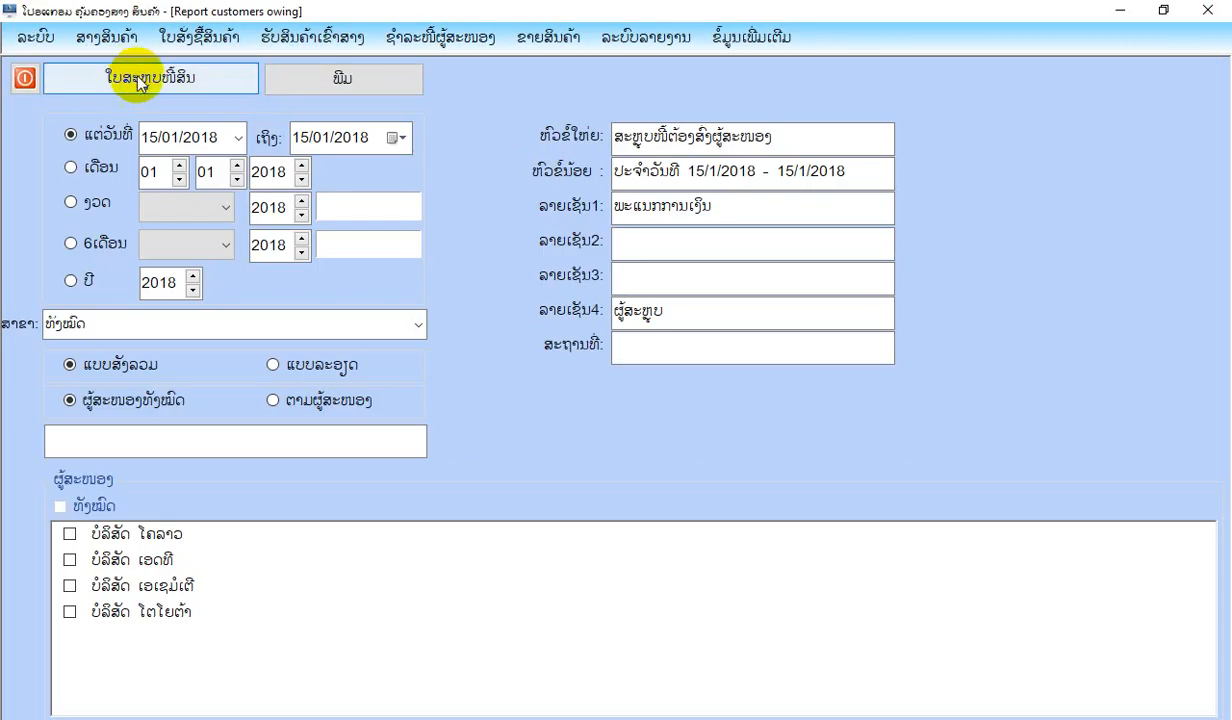
click(140, 80)
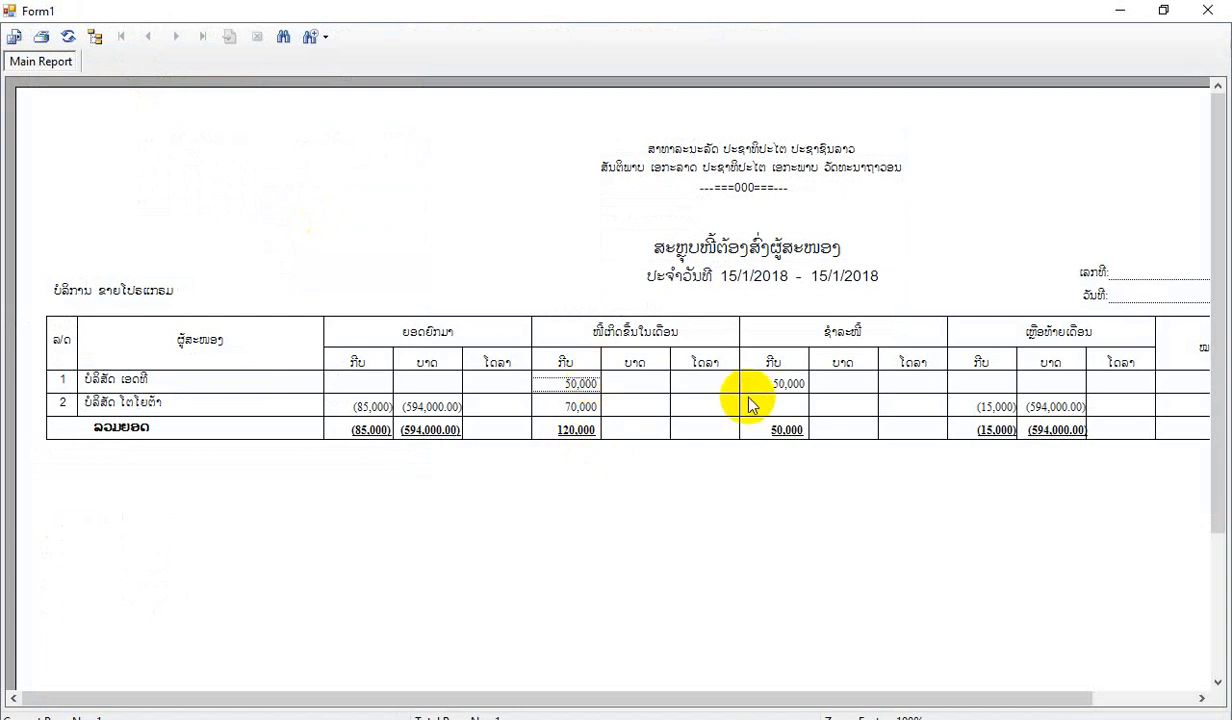
click(779, 385)
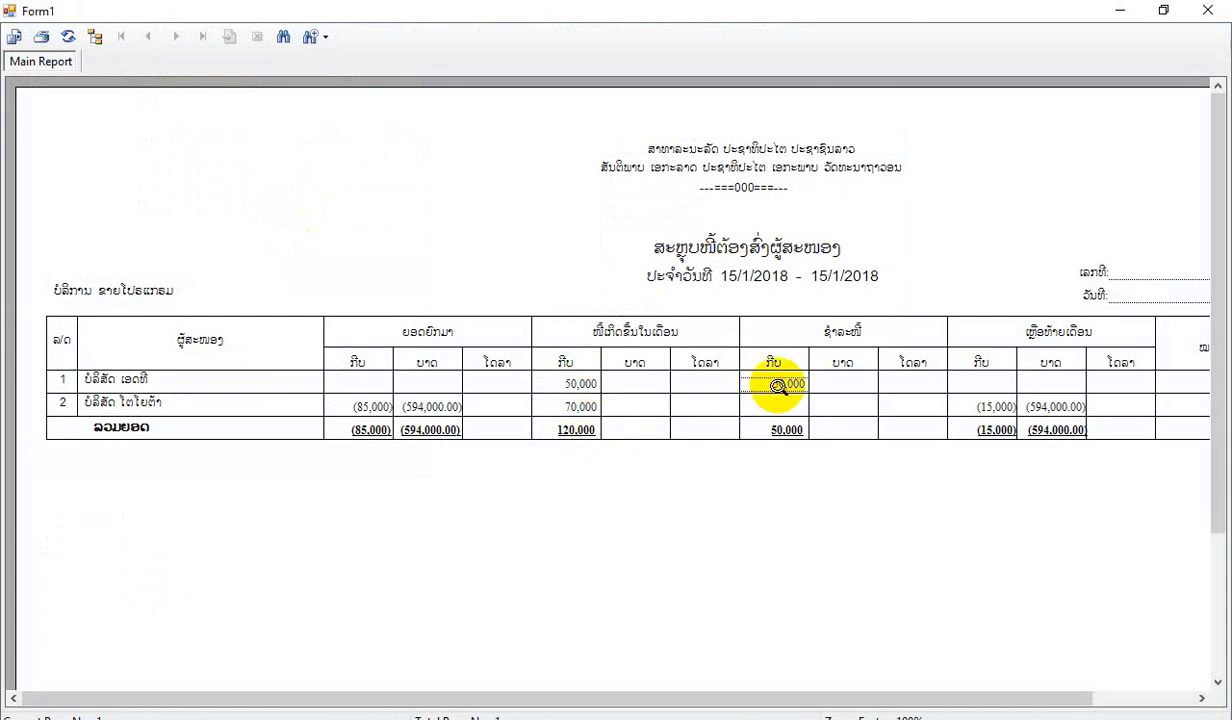
click(1207, 10)
click(25, 79)
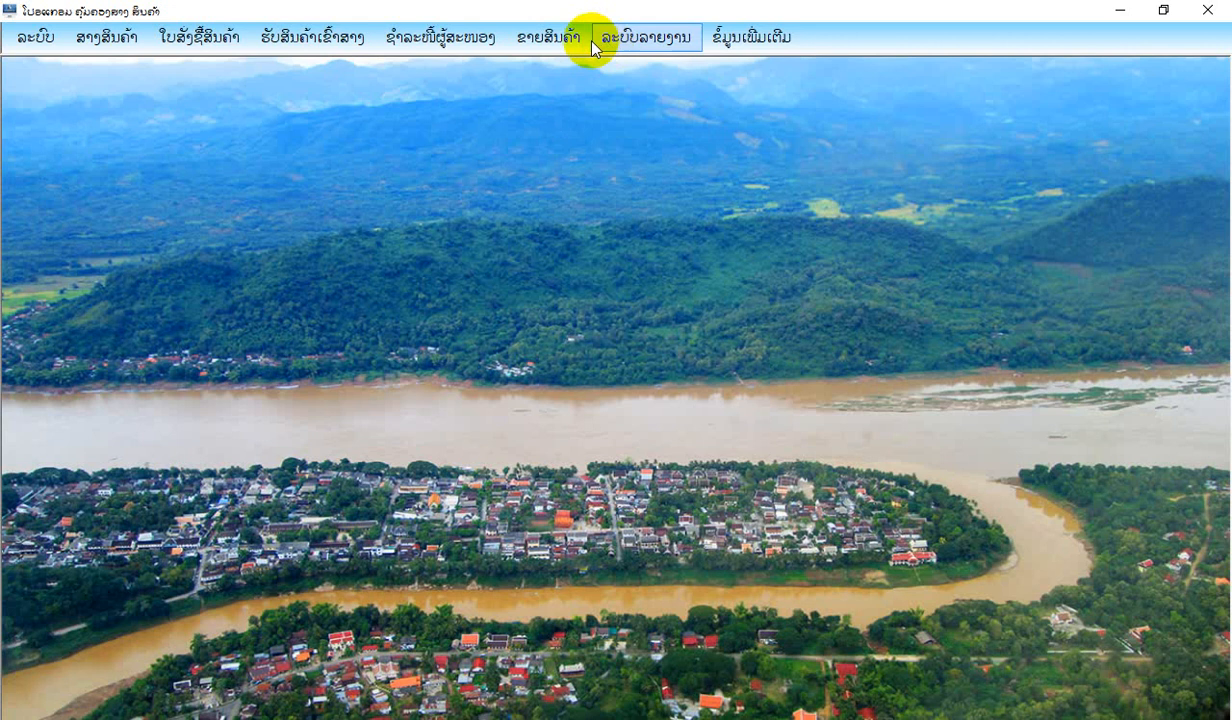
Open a new quotation (ໃບສະເໜີລາຄາ) and add product 005.0001 ຄີມທ່າໜ້າ from the group ເຄື່ອງສຳອ່າງ.
click(586, 42)
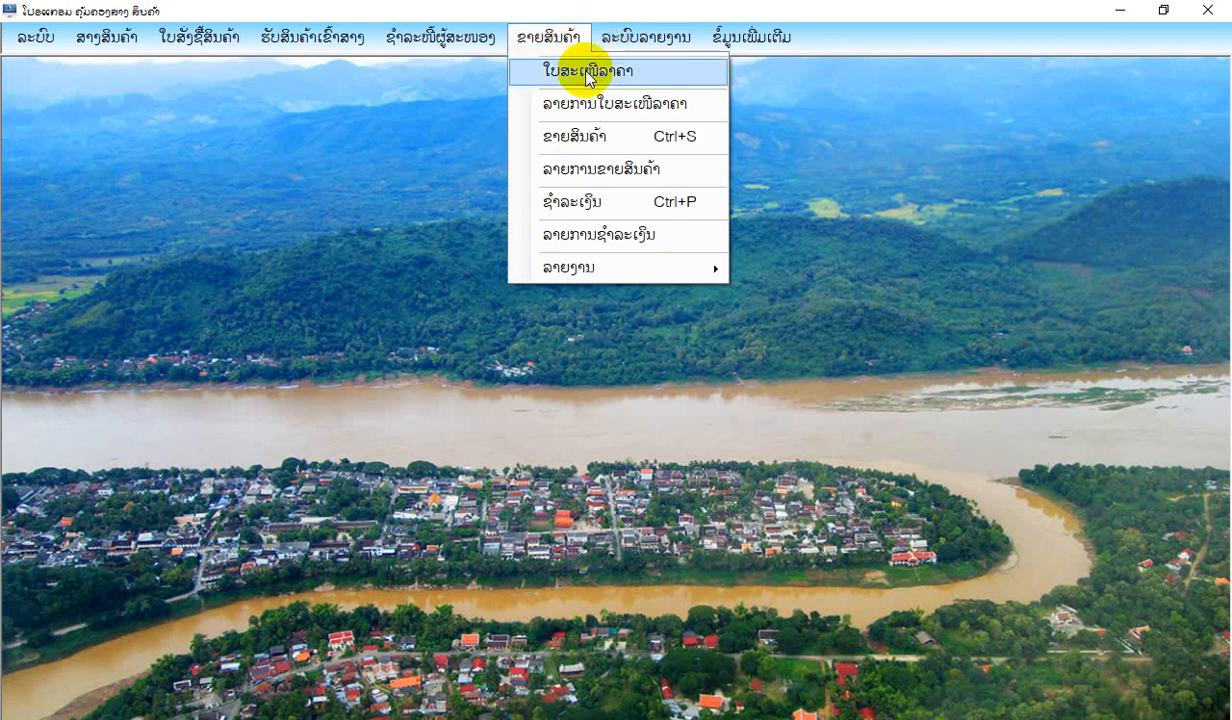
click(587, 74)
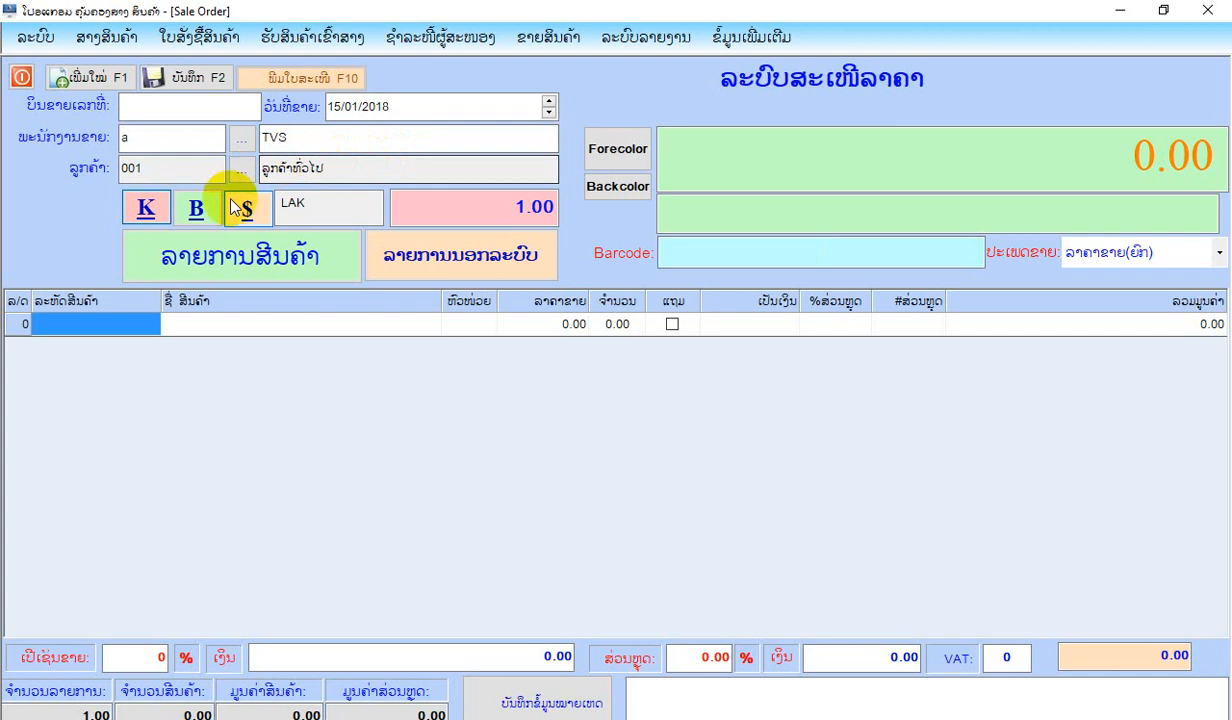
click(226, 258)
click(176, 322)
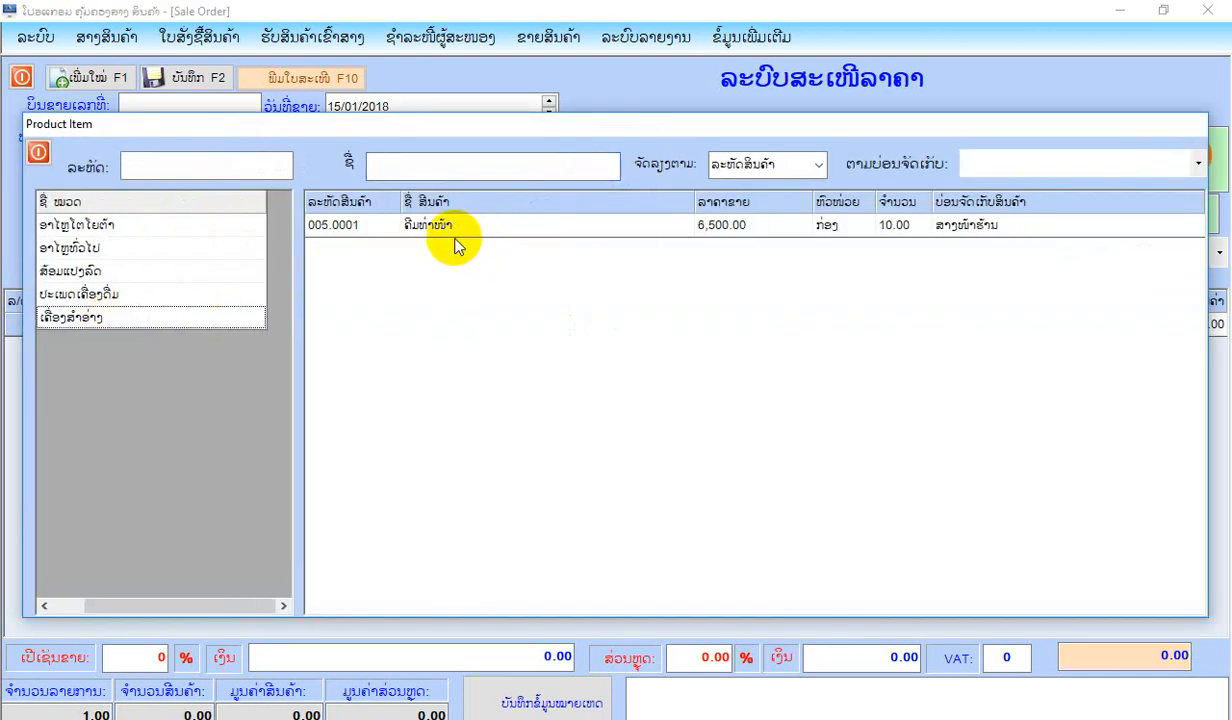
double_click(448, 232)
Add product 004.0001 from the drinks group ປະເພດເຄື່ອງດື່ມ to the quotation.
click(226, 266)
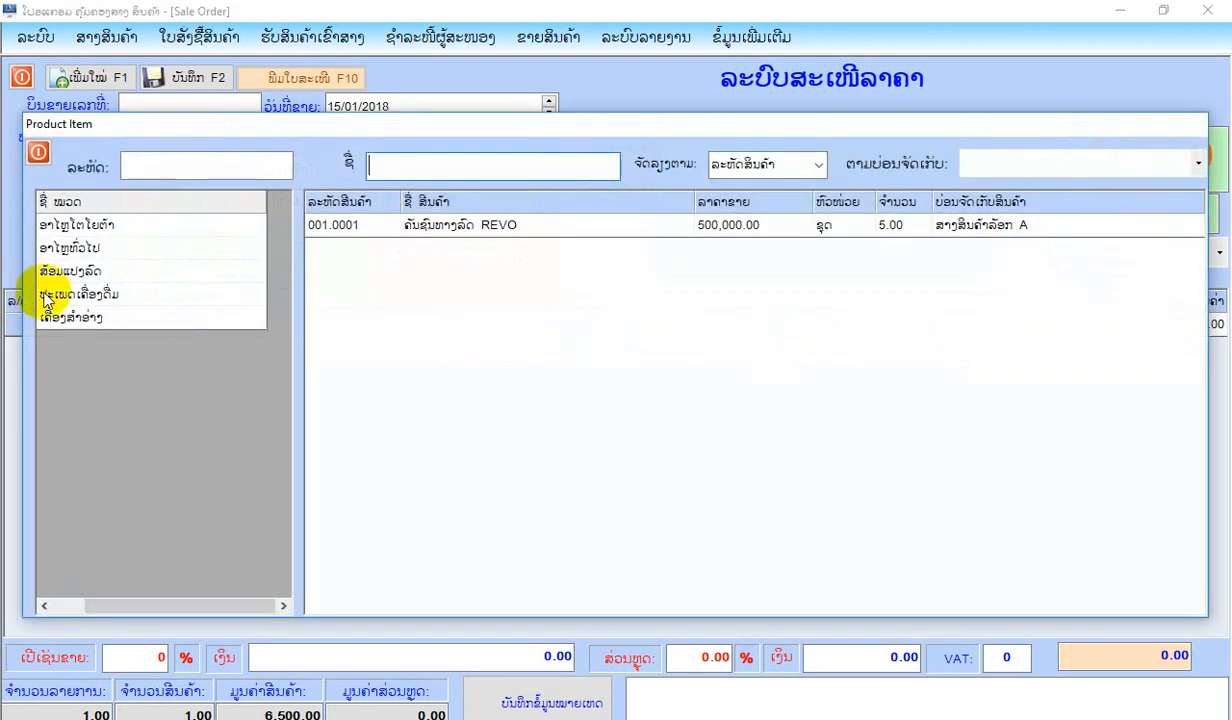
click(45, 294)
double_click(412, 227)
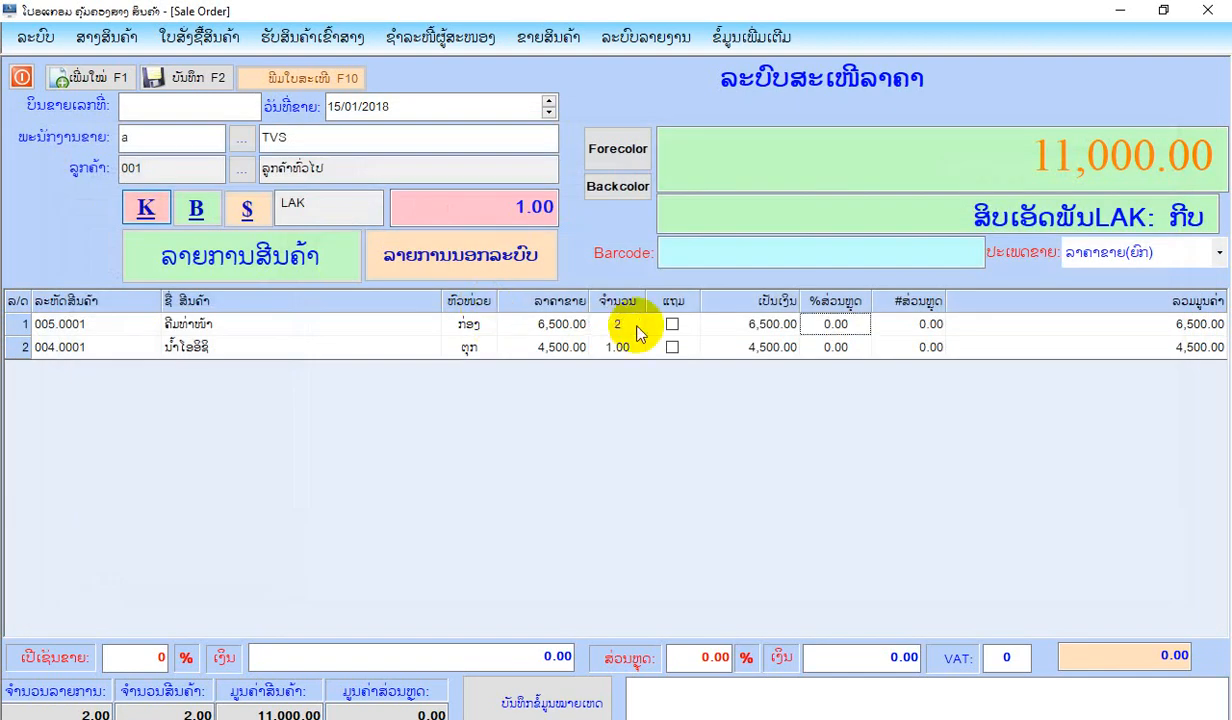
Set the quantity of both ຄີມທ່າໜ້າ and ນ້ຳໂອອິຊິ to 2 and save the quotation.
text(1)
key(Return)
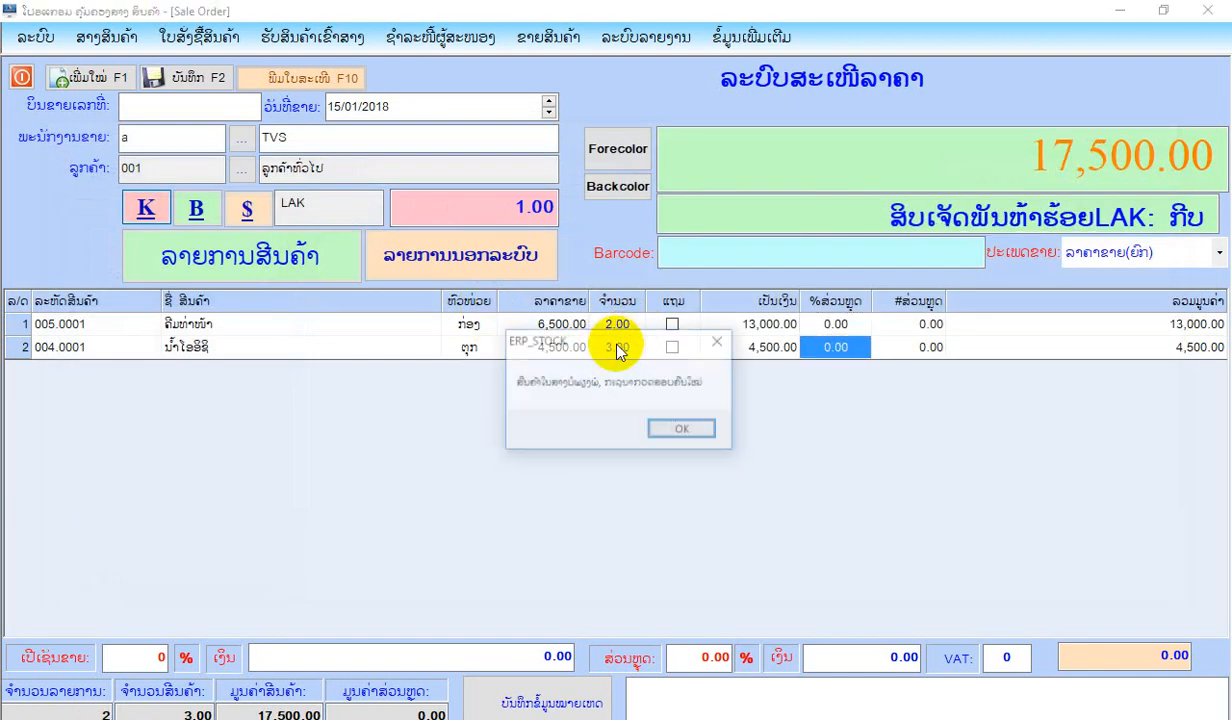
click(684, 432)
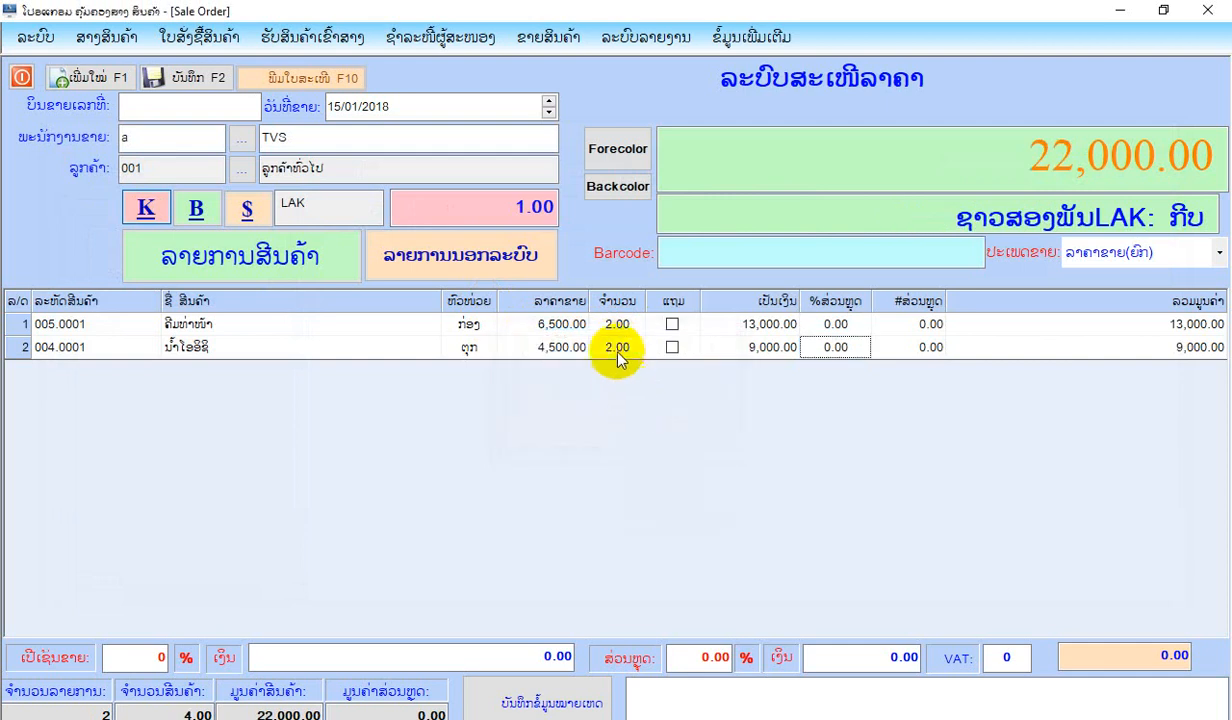
click(177, 75)
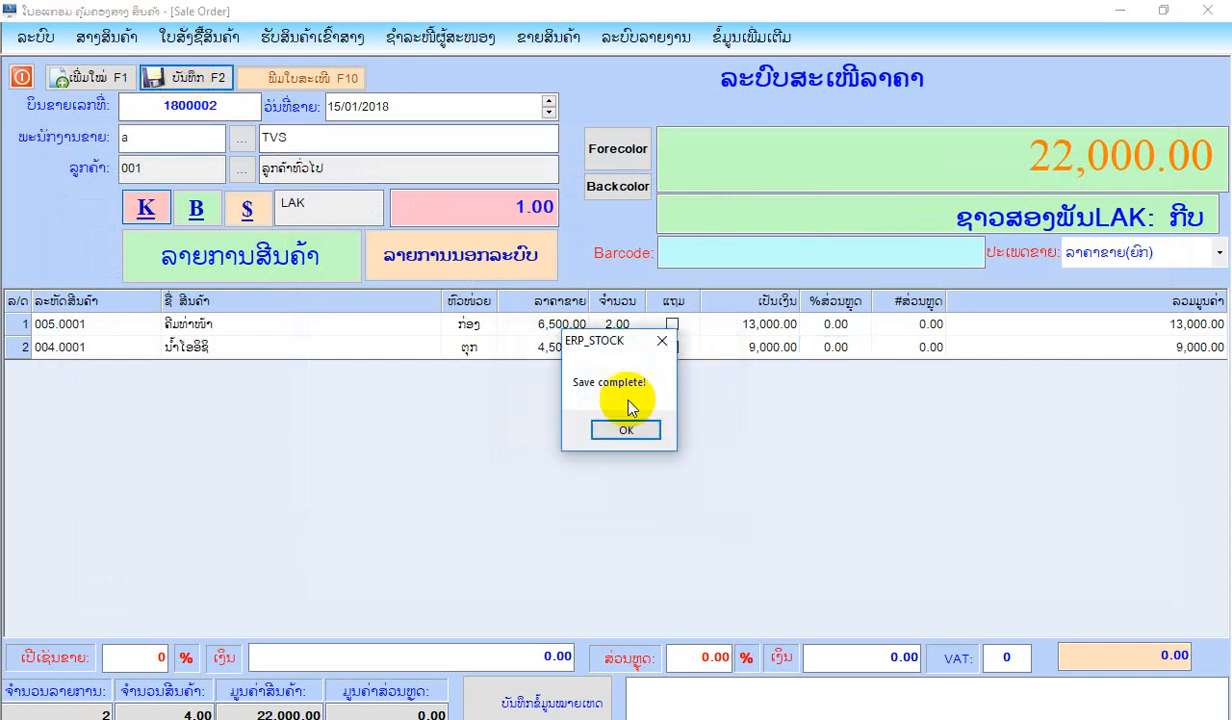
click(630, 430)
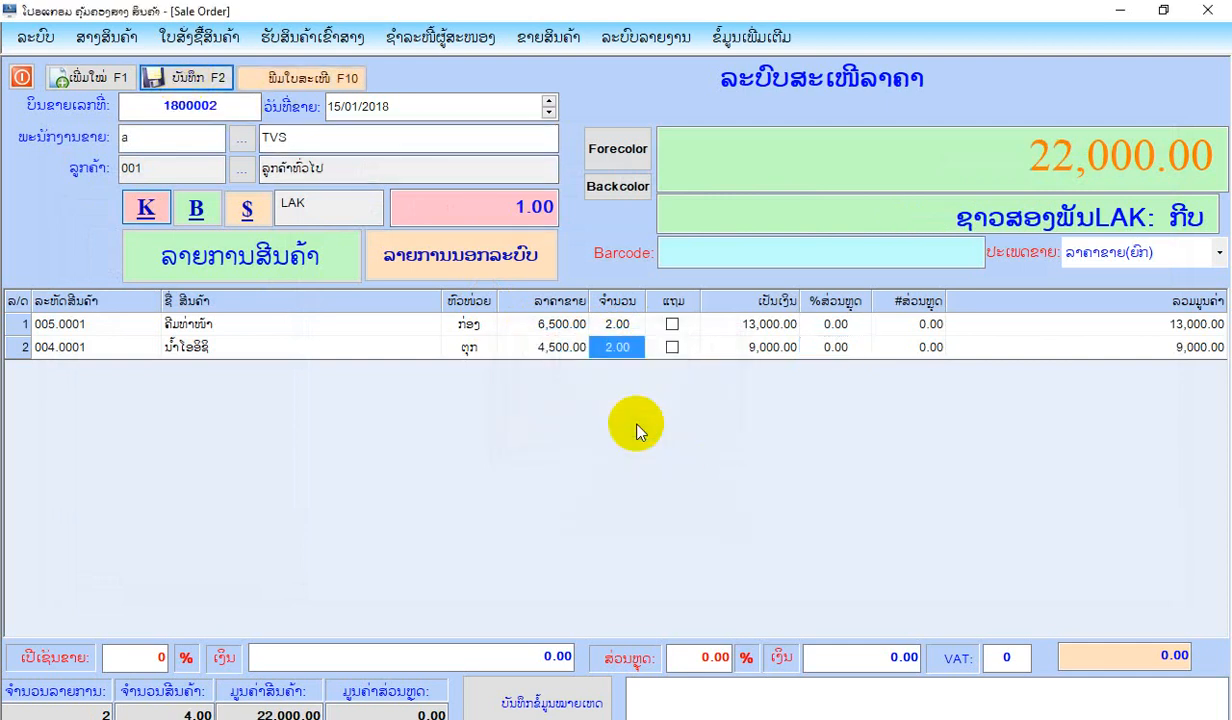
View the printable bill of the saved quotation through to its end, close it and leave the quotation form.
click(326, 77)
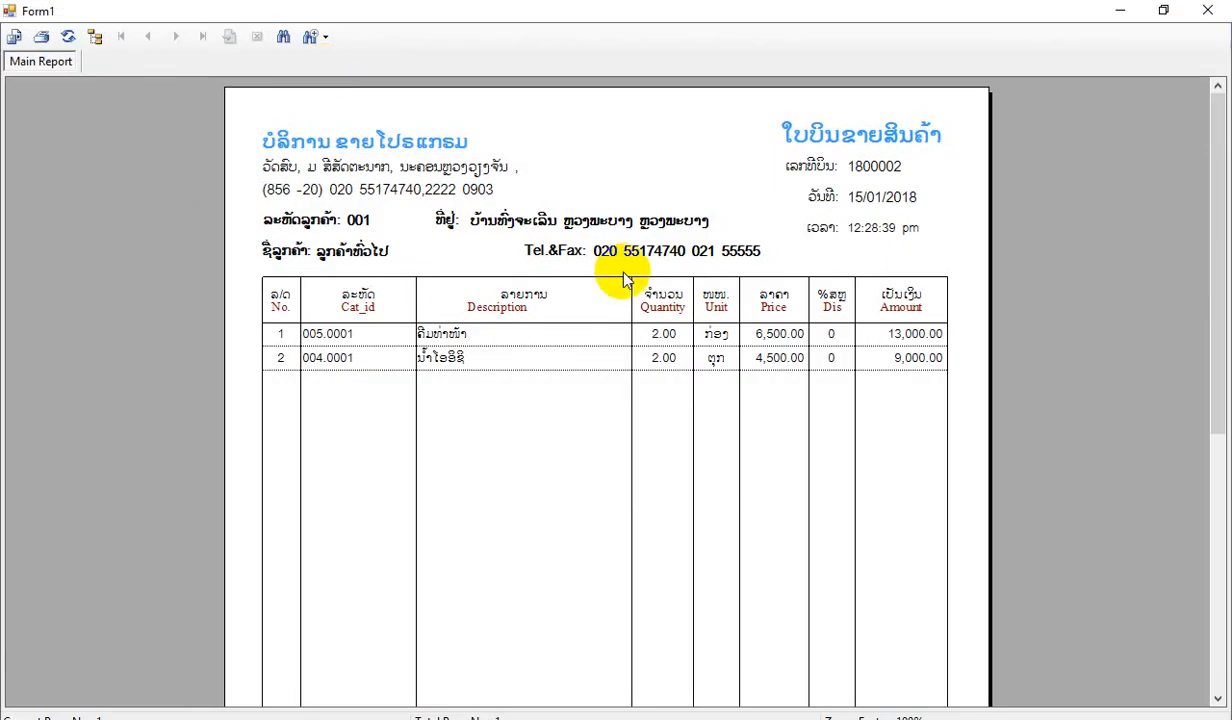
scroll(623, 278, down, 5)
scroll(623, 278, up, 5)
click(1222, 12)
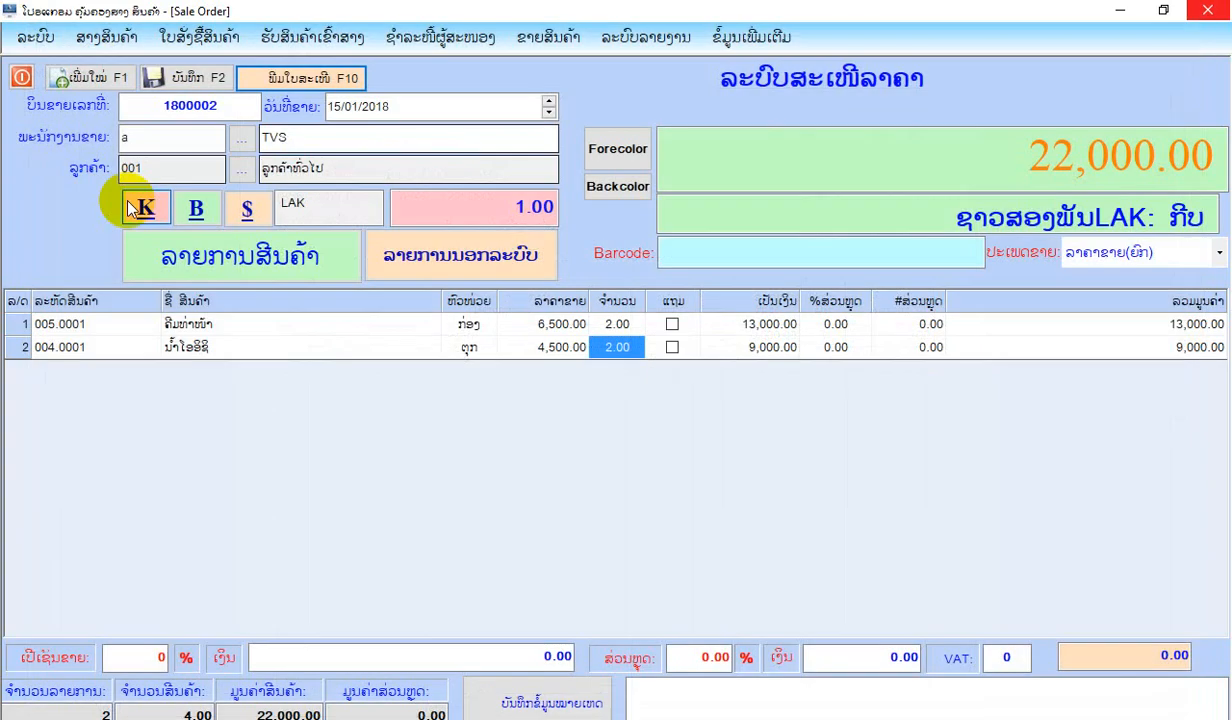
click(20, 72)
click(537, 40)
click(537, 40)
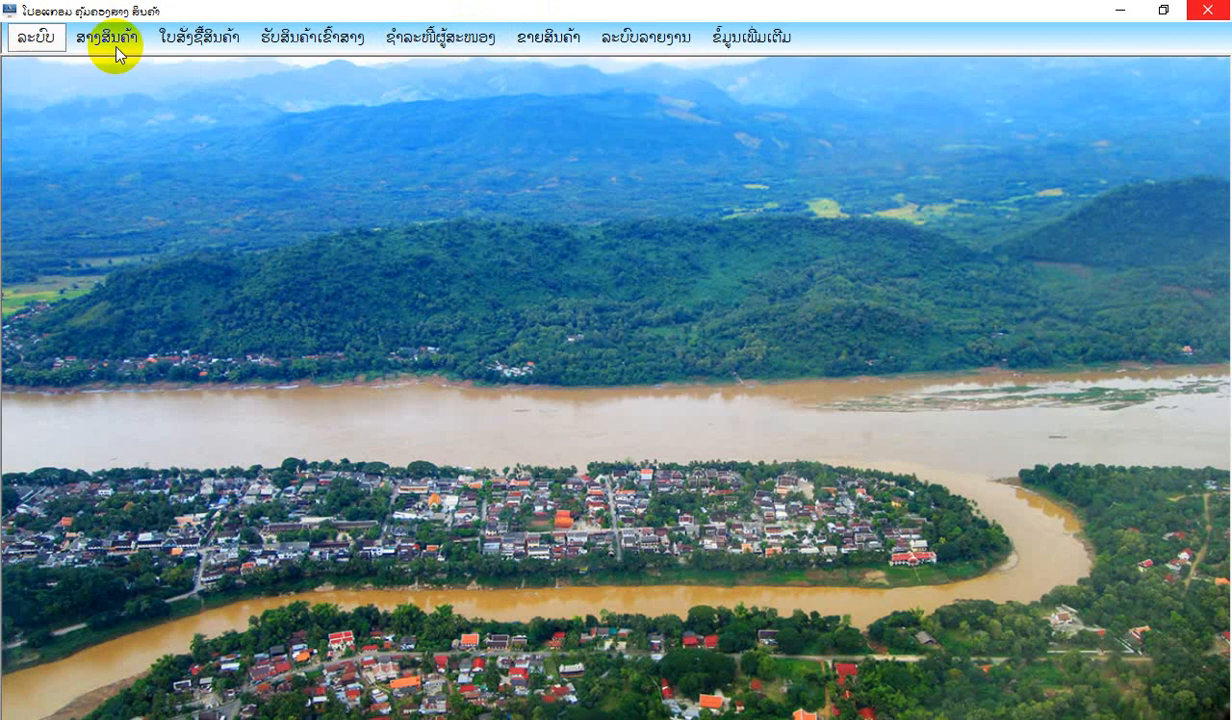
Open the warehouse stock quantity list (ລາຍການຈຳນວນສິນຄ້າໃນສາງ), check the quantity of ຄີມທ່າໜ້າ and close the list.
click(106, 37)
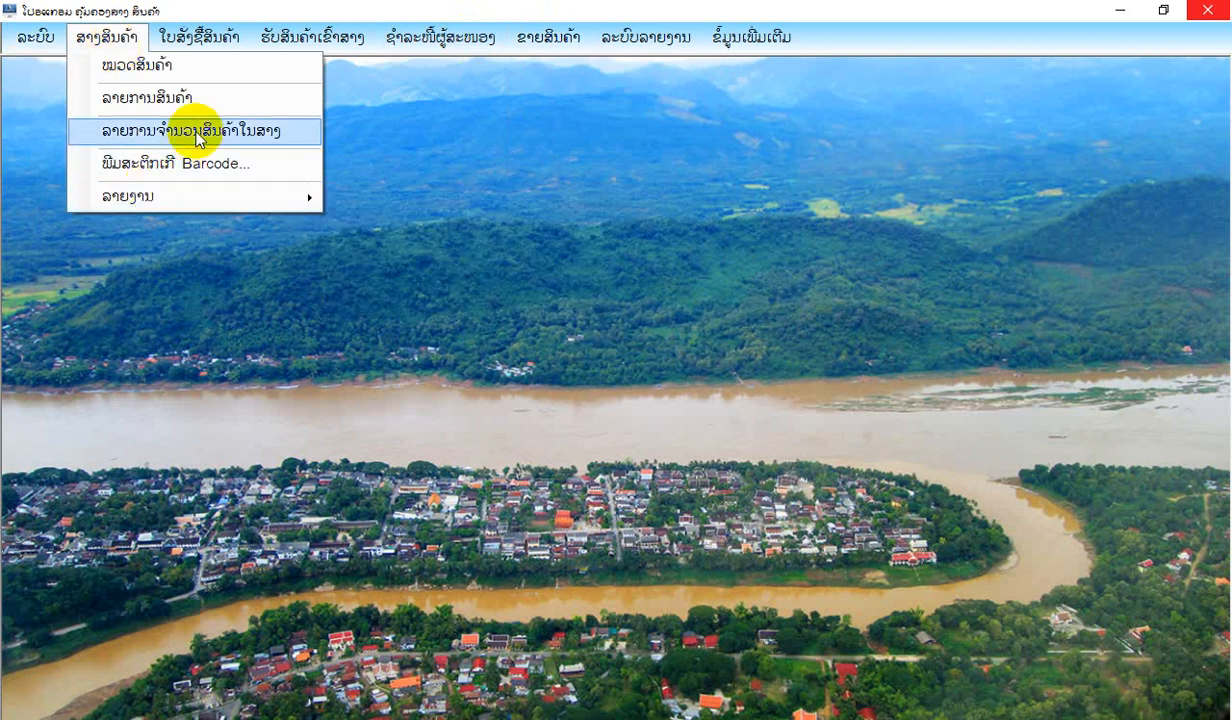
click(197, 135)
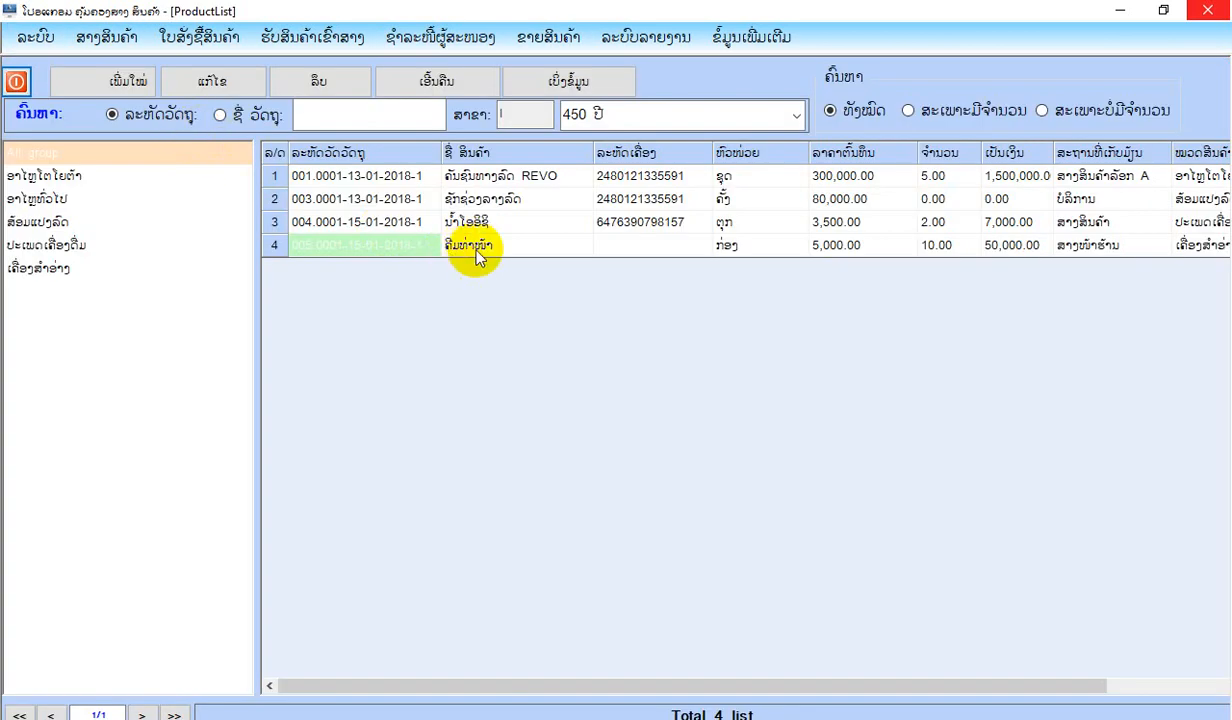
click(475, 250)
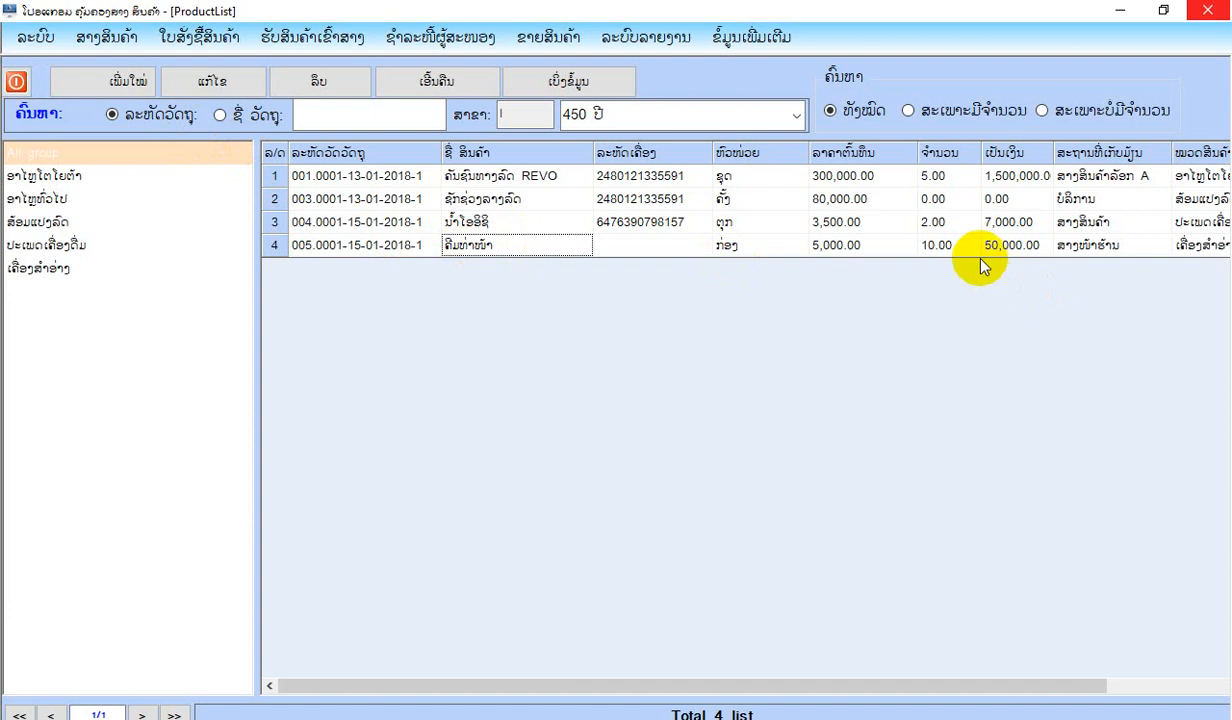
click(948, 250)
click(16, 81)
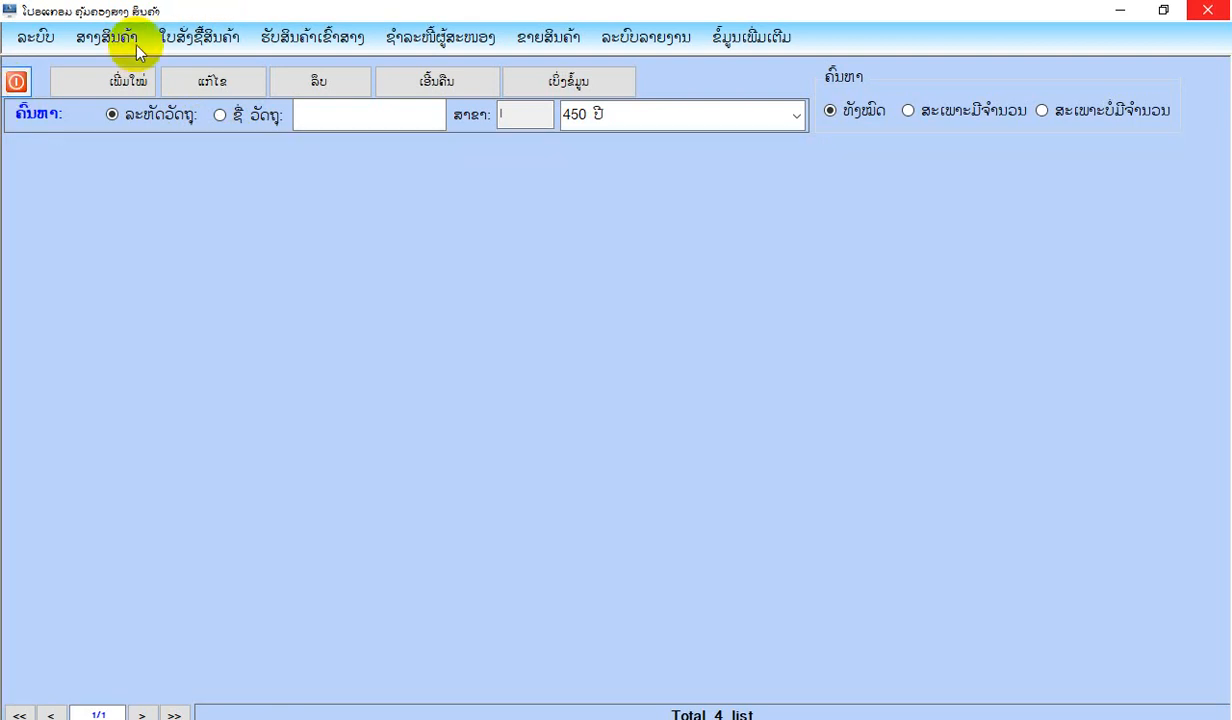
View the warehouse summary report (ລາຍງານສັງລວມສາງວັດຖຸ) for 01/01/2018 to 31/01/2018, check the ຄີມທ່າໜ້າ row across to its closing balance and close the report.
click(131, 40)
mouse_move(300, 197)
click(426, 295)
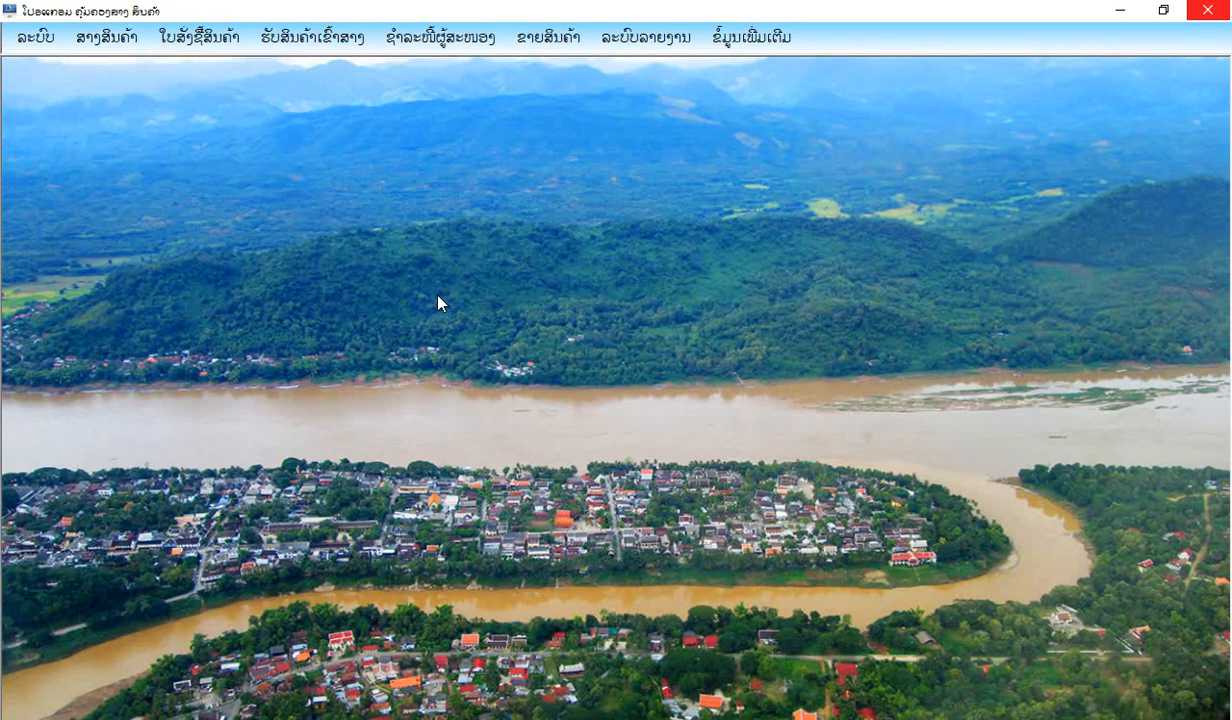
click(121, 92)
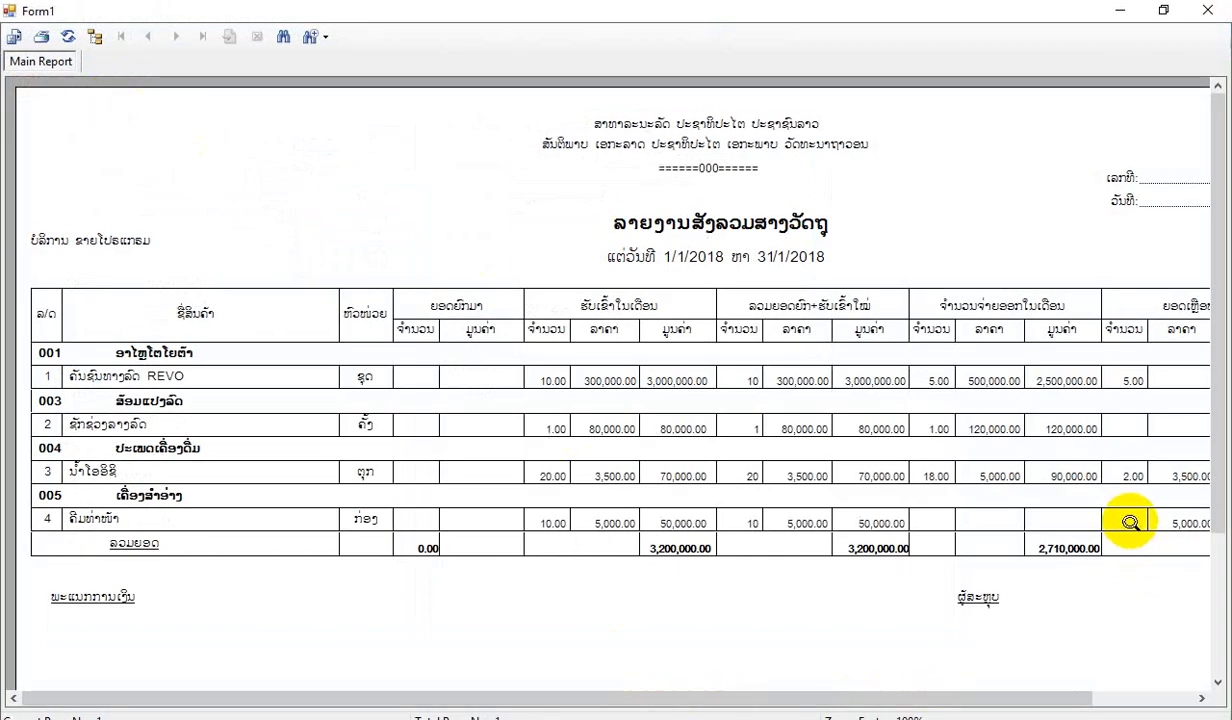
click(1130, 522)
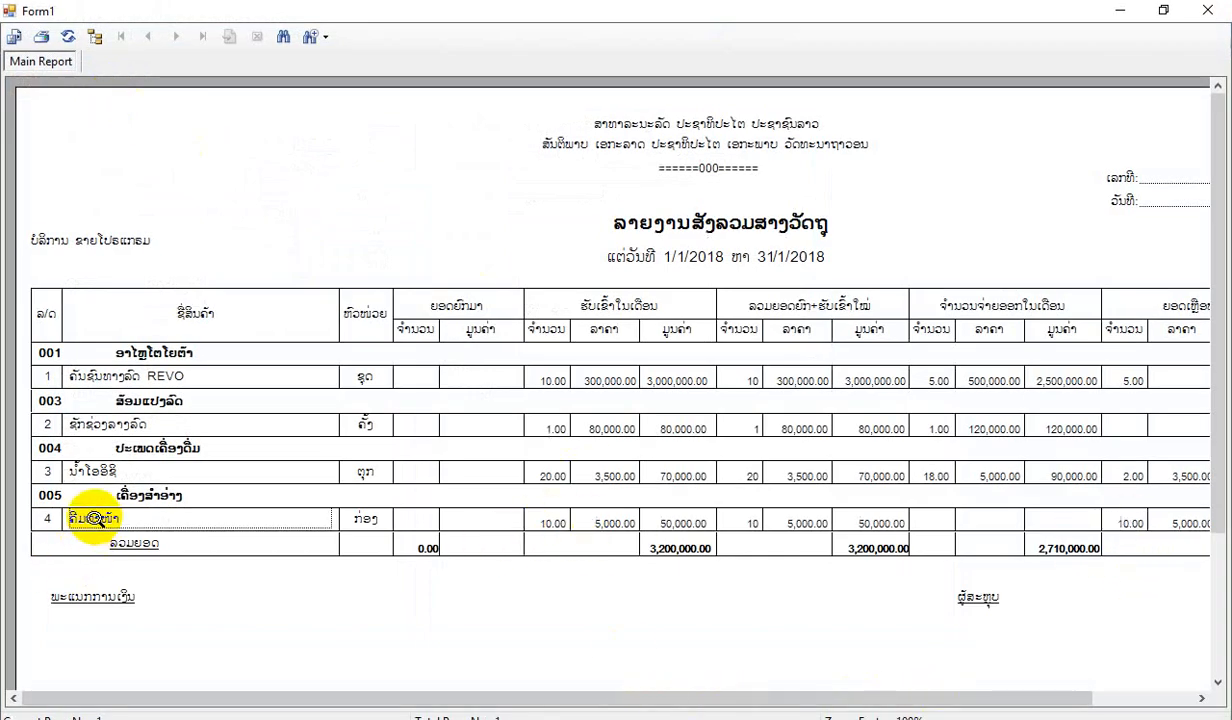
click(554, 521)
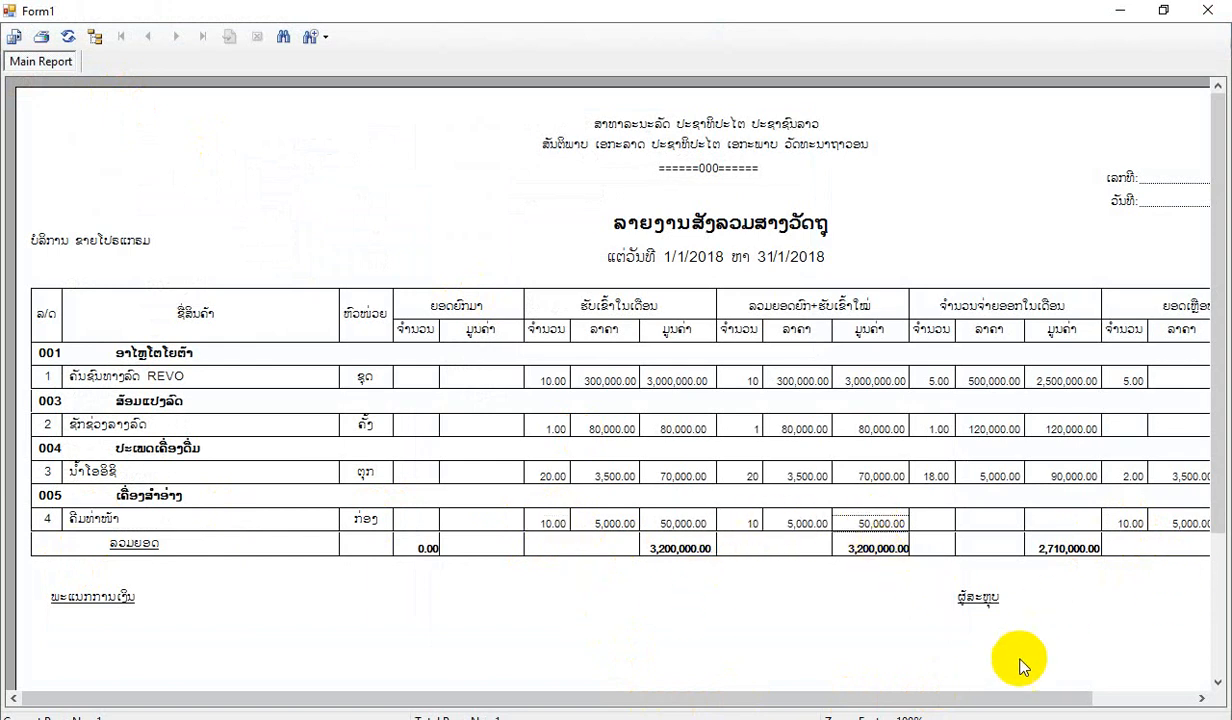
drag(1050, 698, 1157, 692)
click(1146, 521)
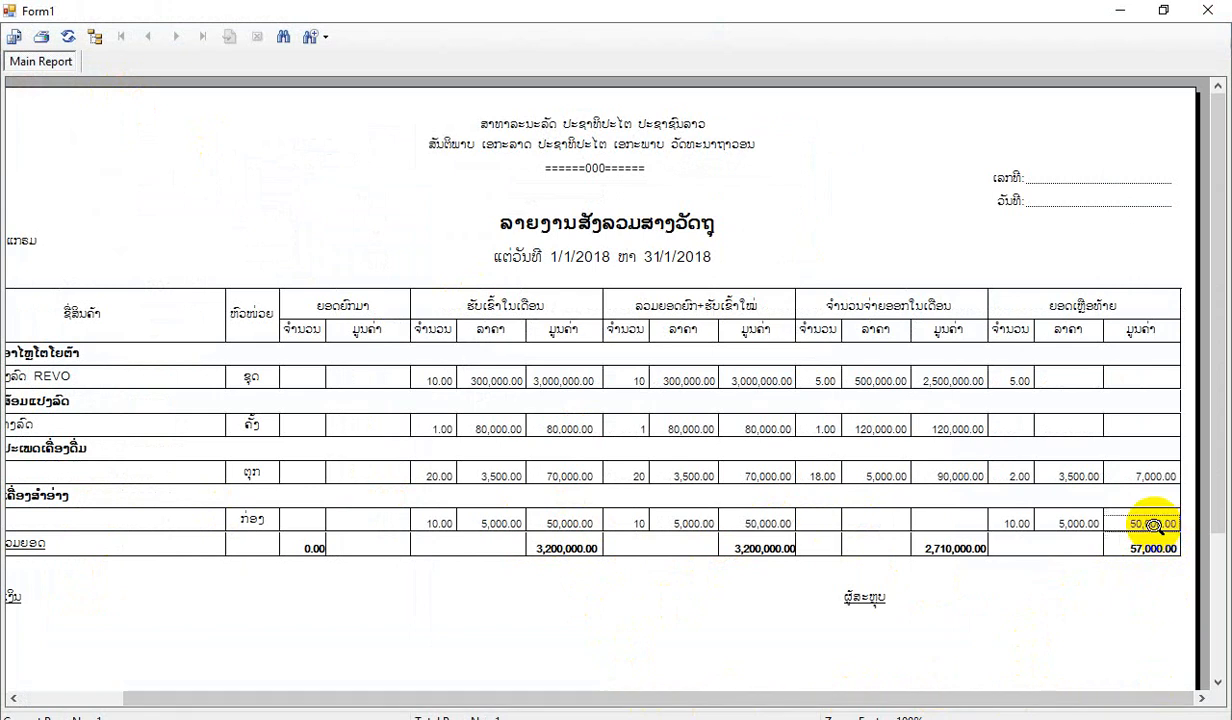
click(1209, 10)
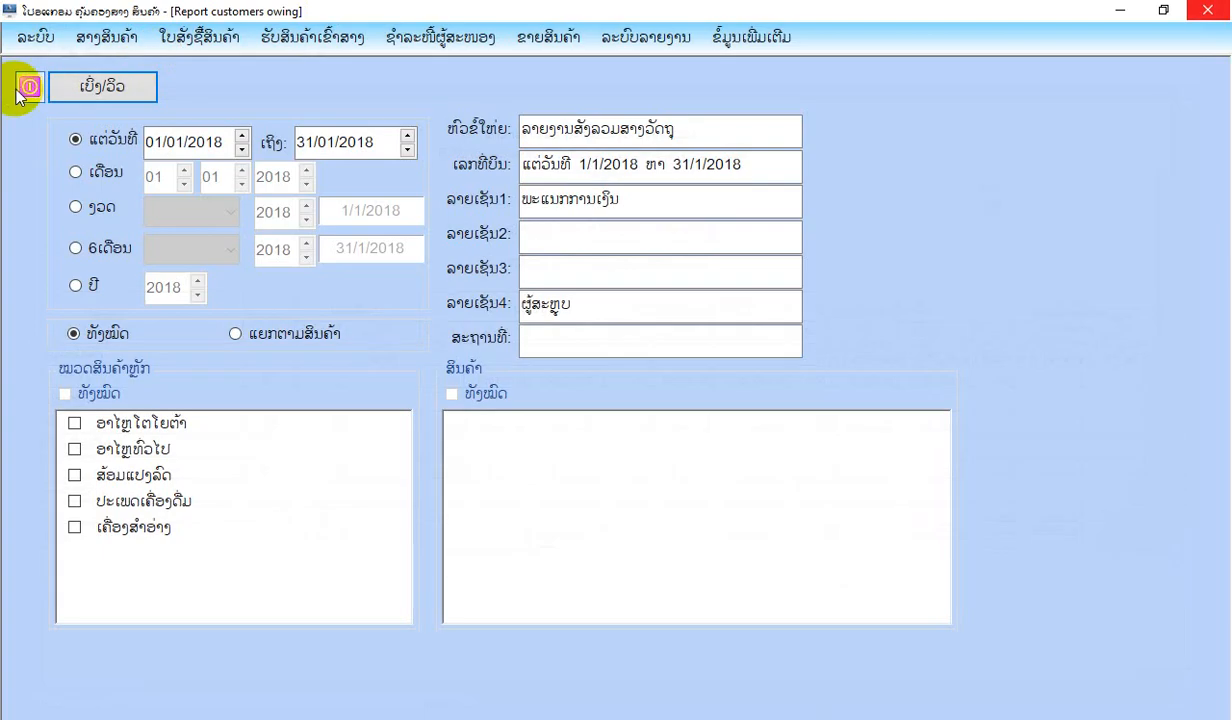
click(24, 88)
Open a new sale (ຂາຍສິນຄ້າ), add product 005.0001 ຄີມທ່າໜ້າ from the group ເຄື່ອງສຳອ່າງ and set its quantity to 7.
click(548, 37)
mouse_move(581, 285)
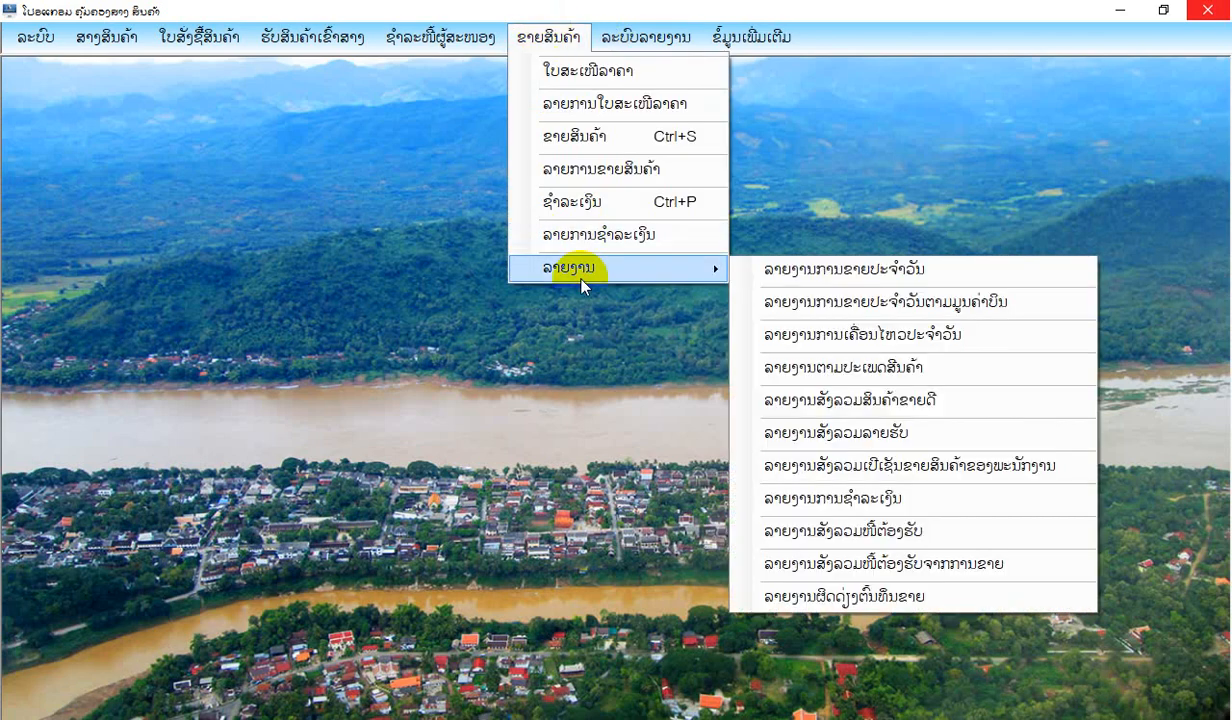
click(578, 137)
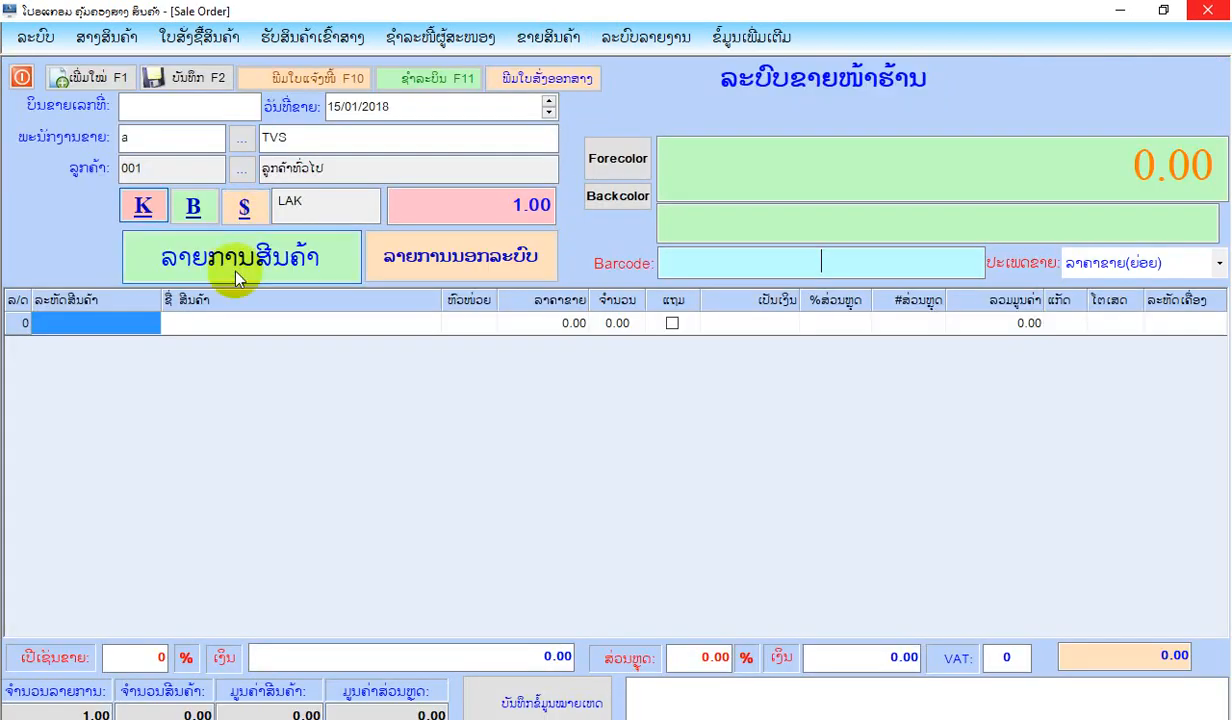
click(237, 275)
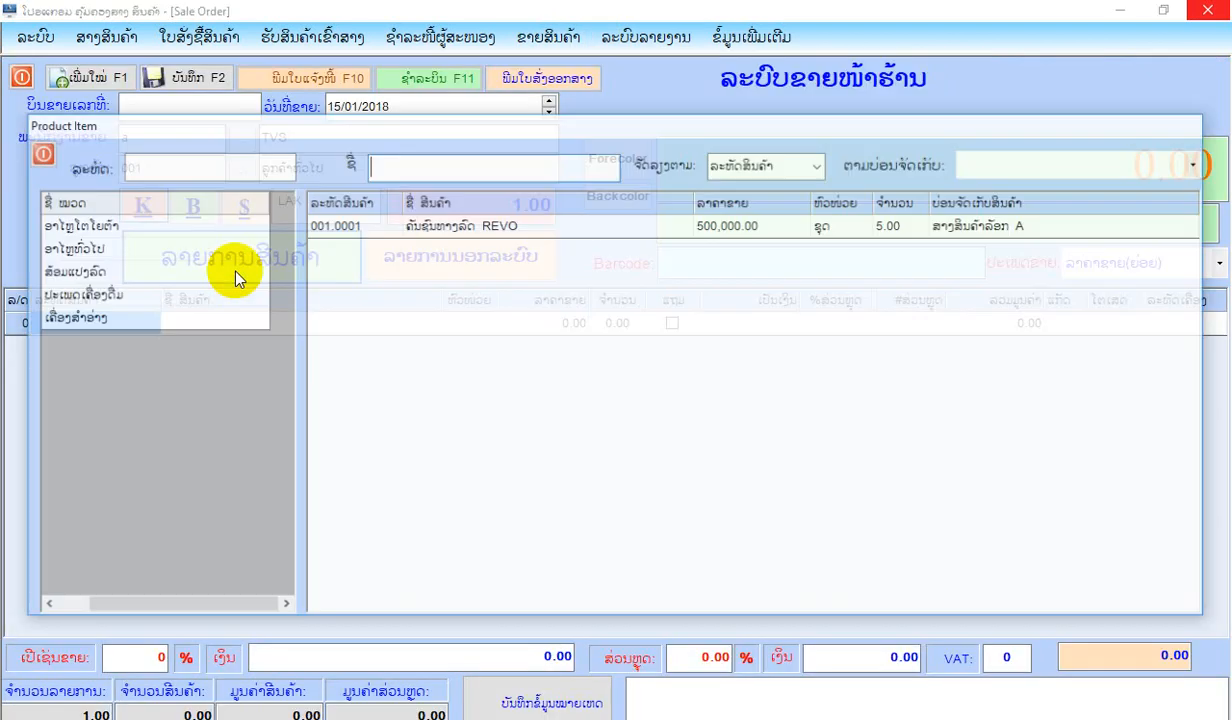
click(118, 315)
double_click(467, 224)
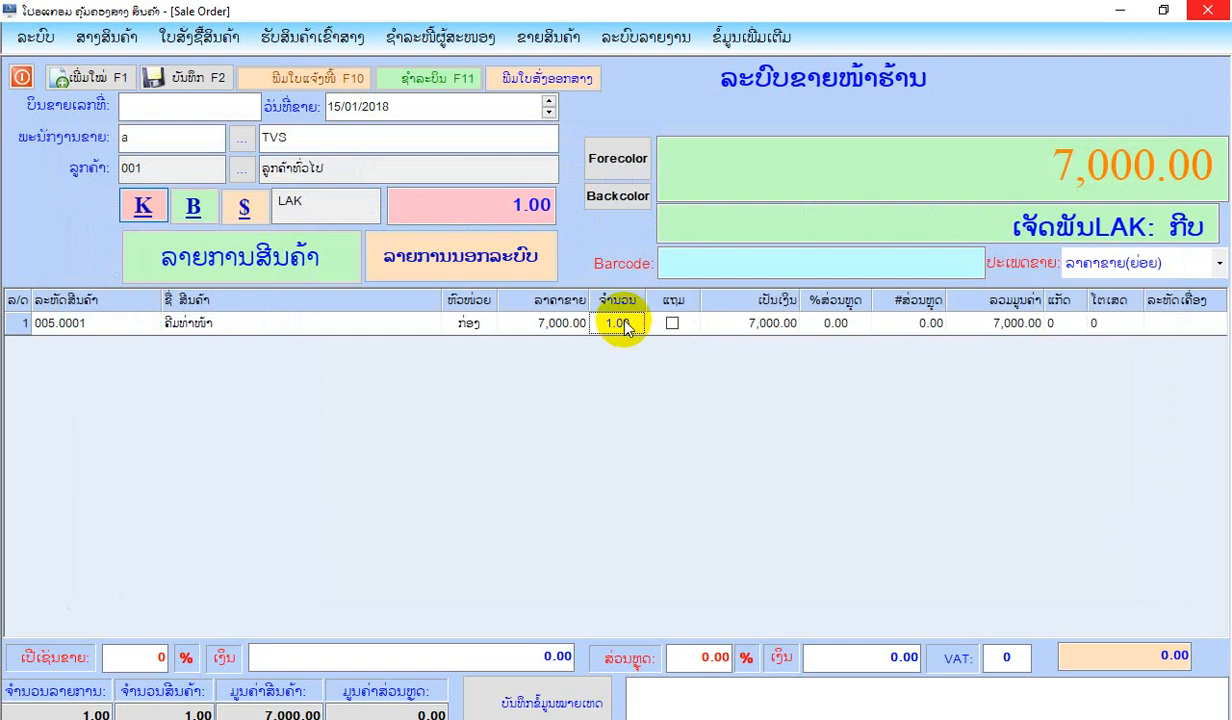
text(7)
key(Return)
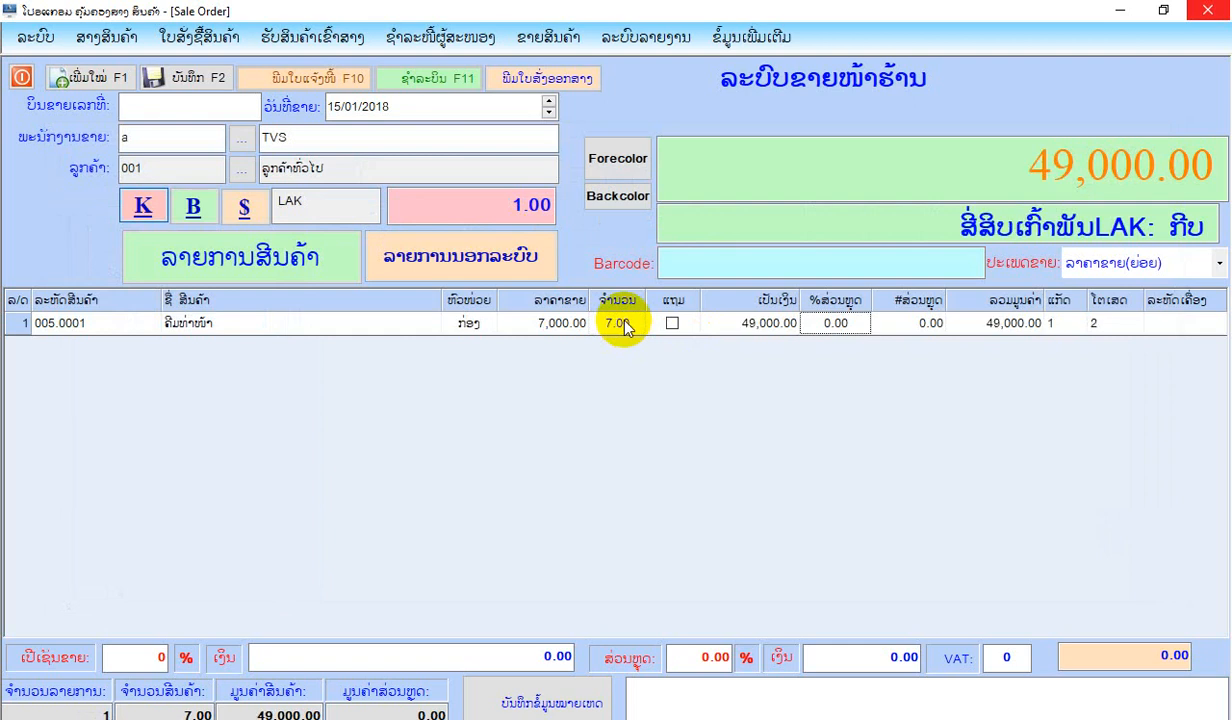
Save the sale and record the customer's full payment of 49,000 kip.
click(203, 80)
click(614, 508)
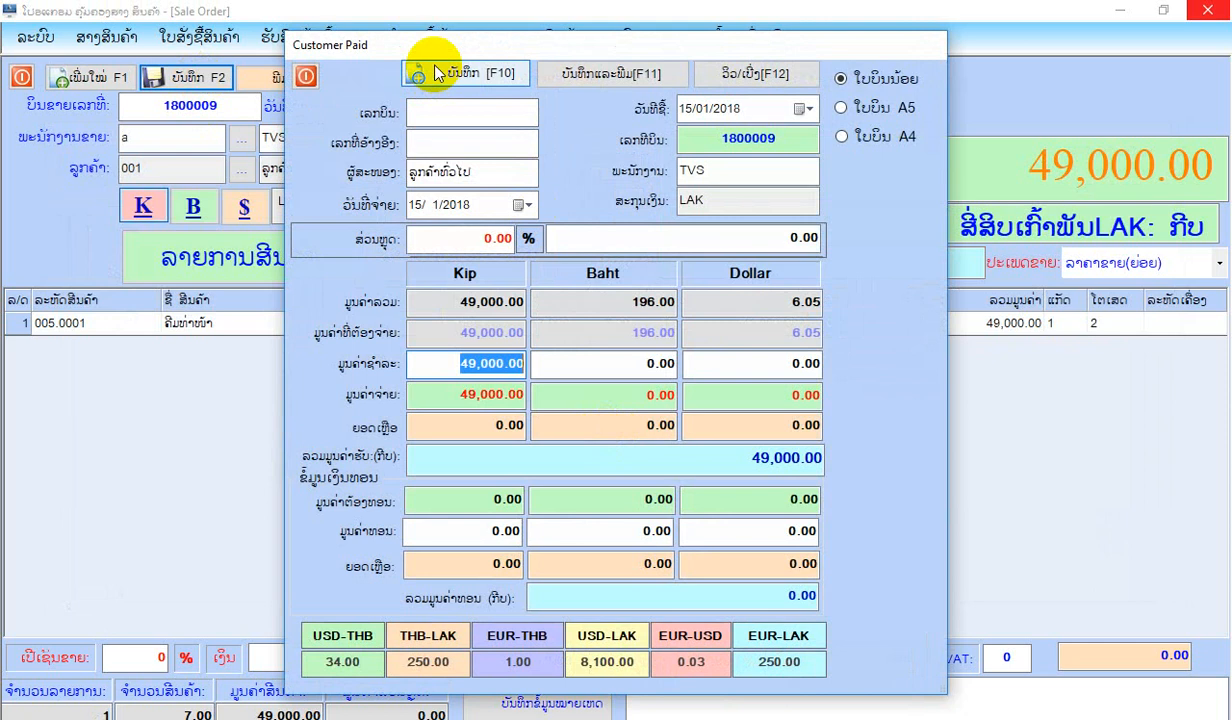
click(437, 75)
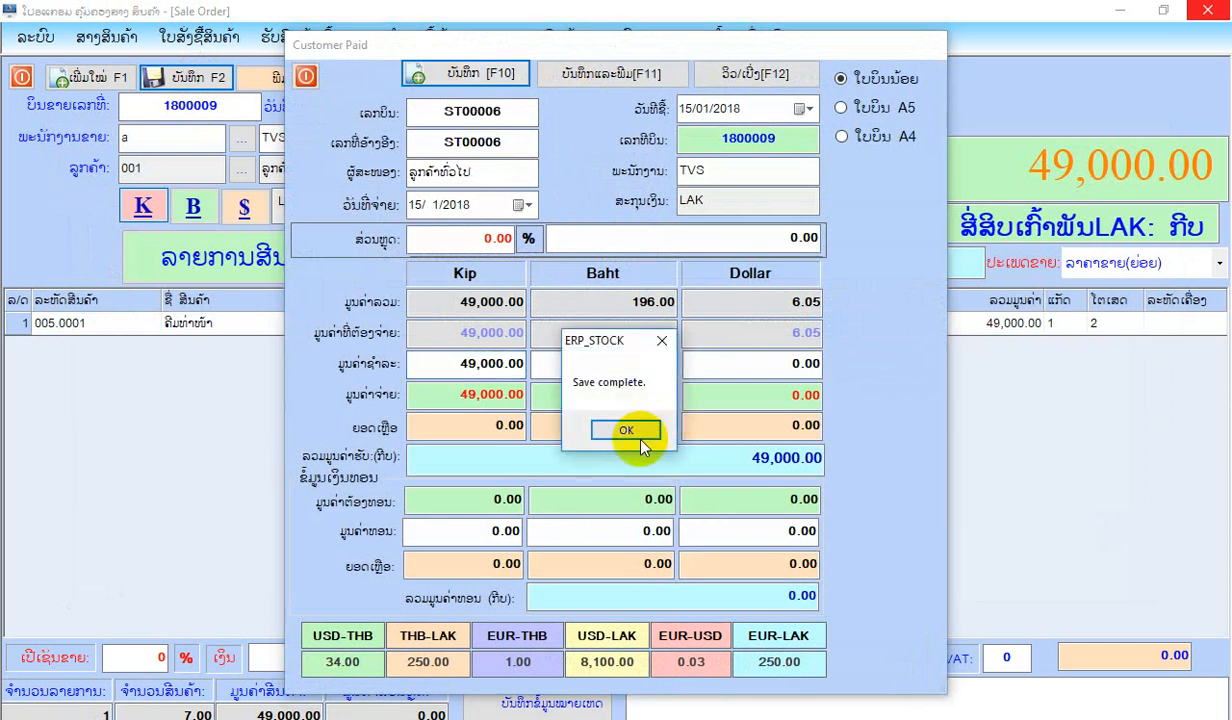
click(632, 433)
View the payment's small-format bill (ໃບບິນນ້ອຍ), check the item's loose-unit and total quantities and close the bill.
click(742, 70)
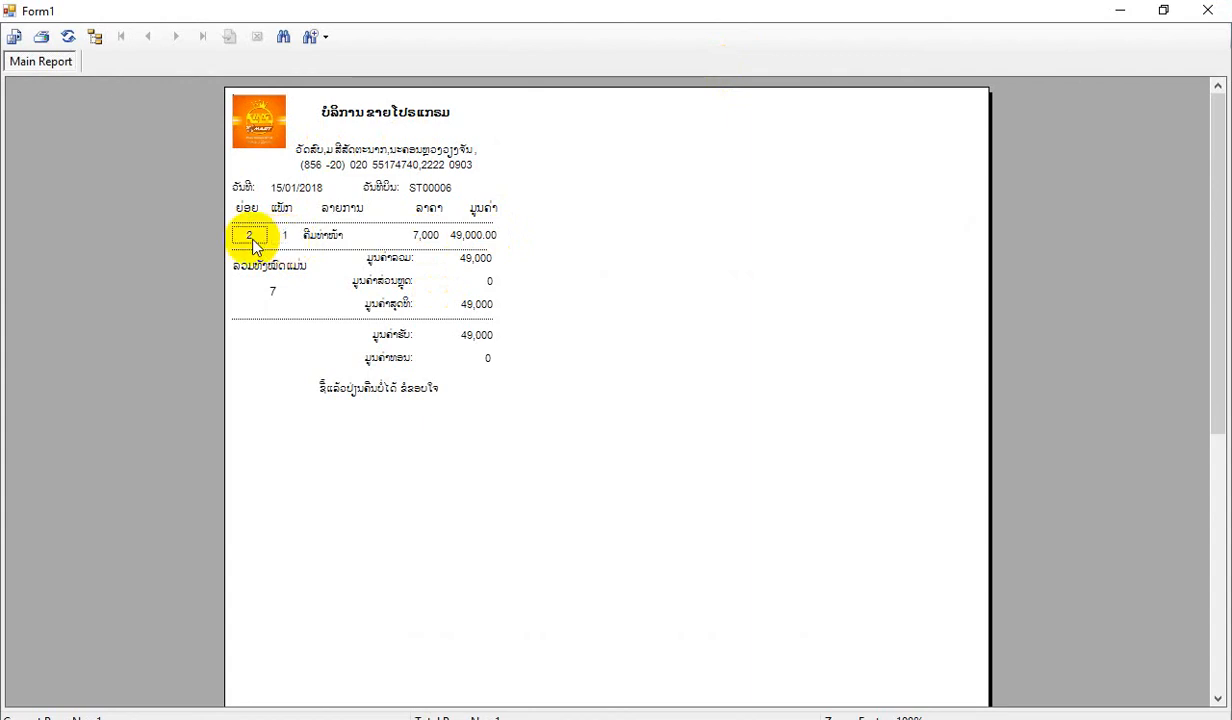
click(247, 234)
click(271, 291)
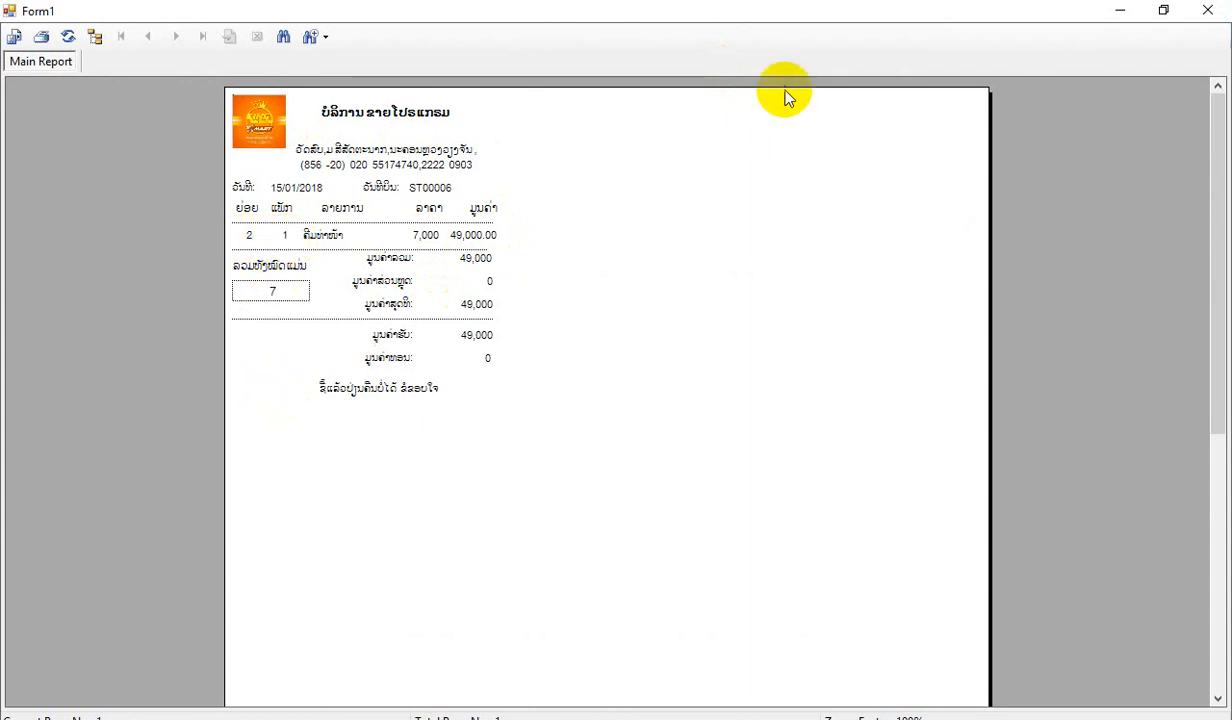
click(1210, 10)
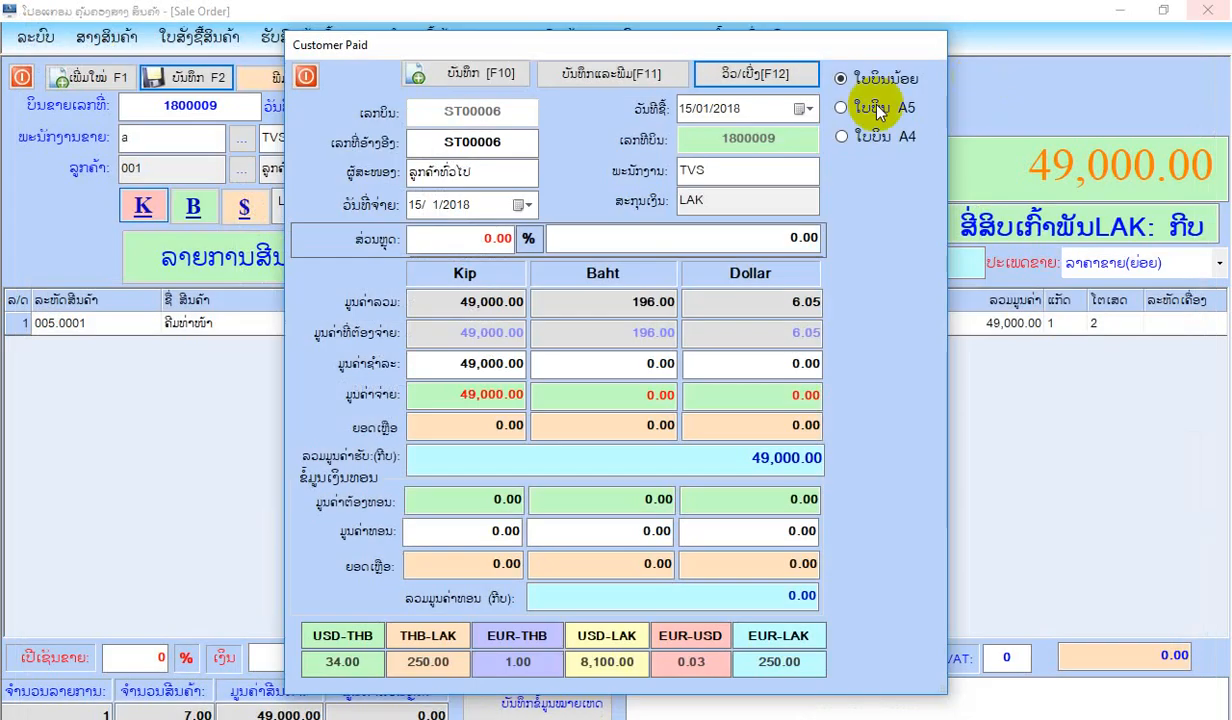
View the payment bill in A5 and A4 formats, closing each preview, and leave the payment and sale forms.
click(745, 75)
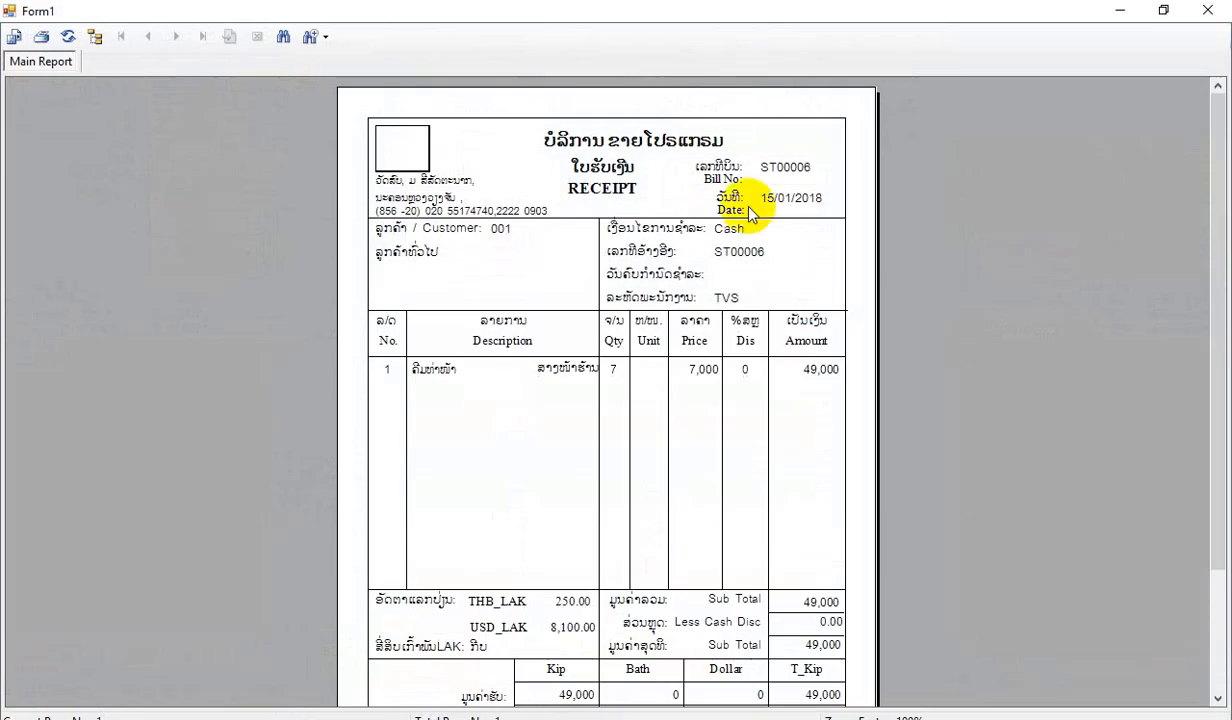
scroll(745, 210, down, 3)
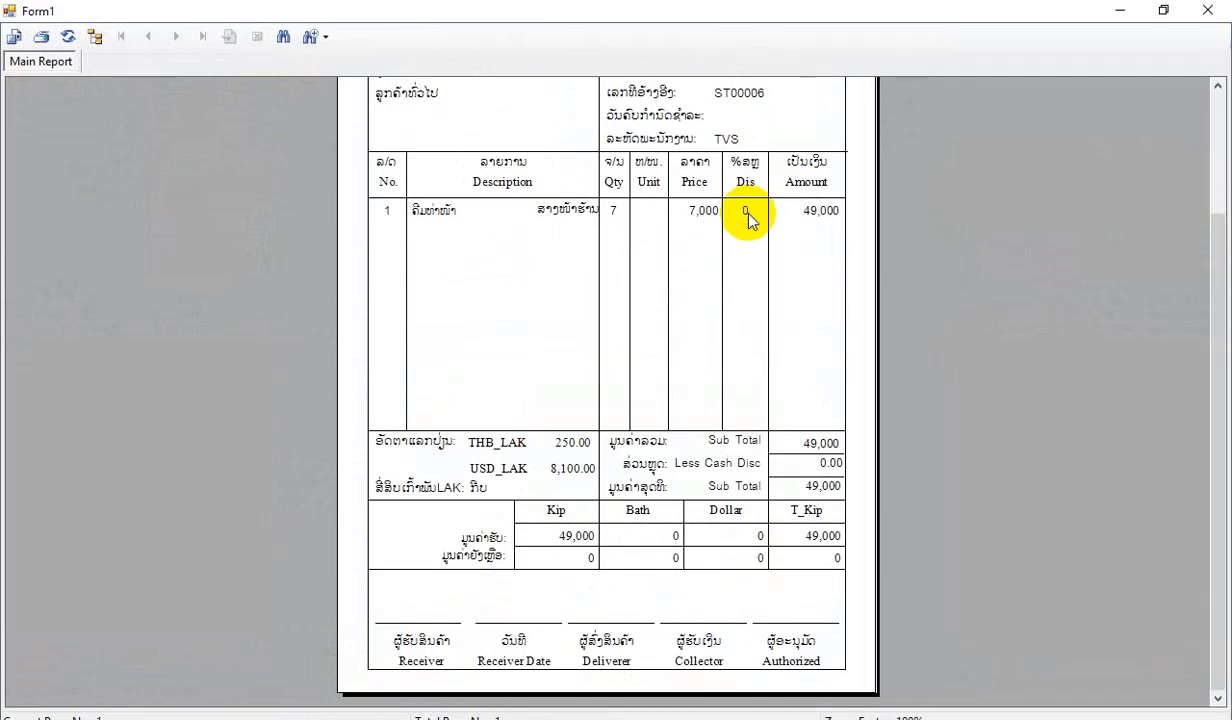
click(1210, 10)
click(885, 140)
click(760, 72)
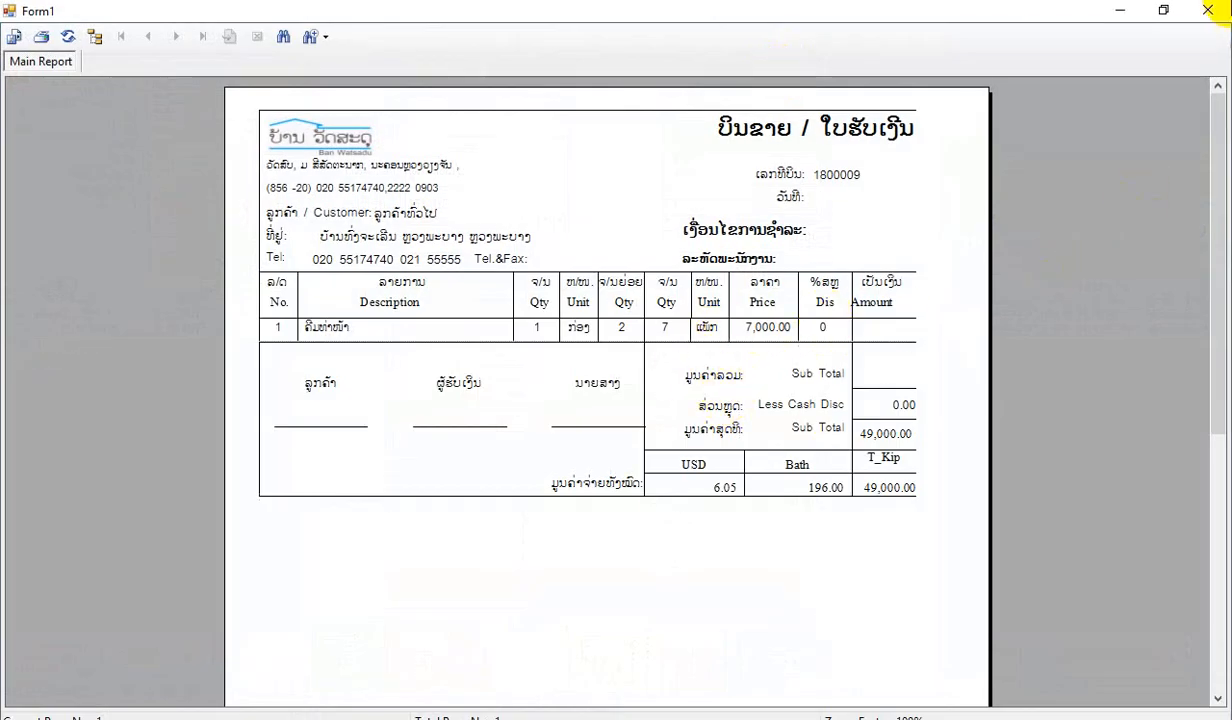
click(1210, 10)
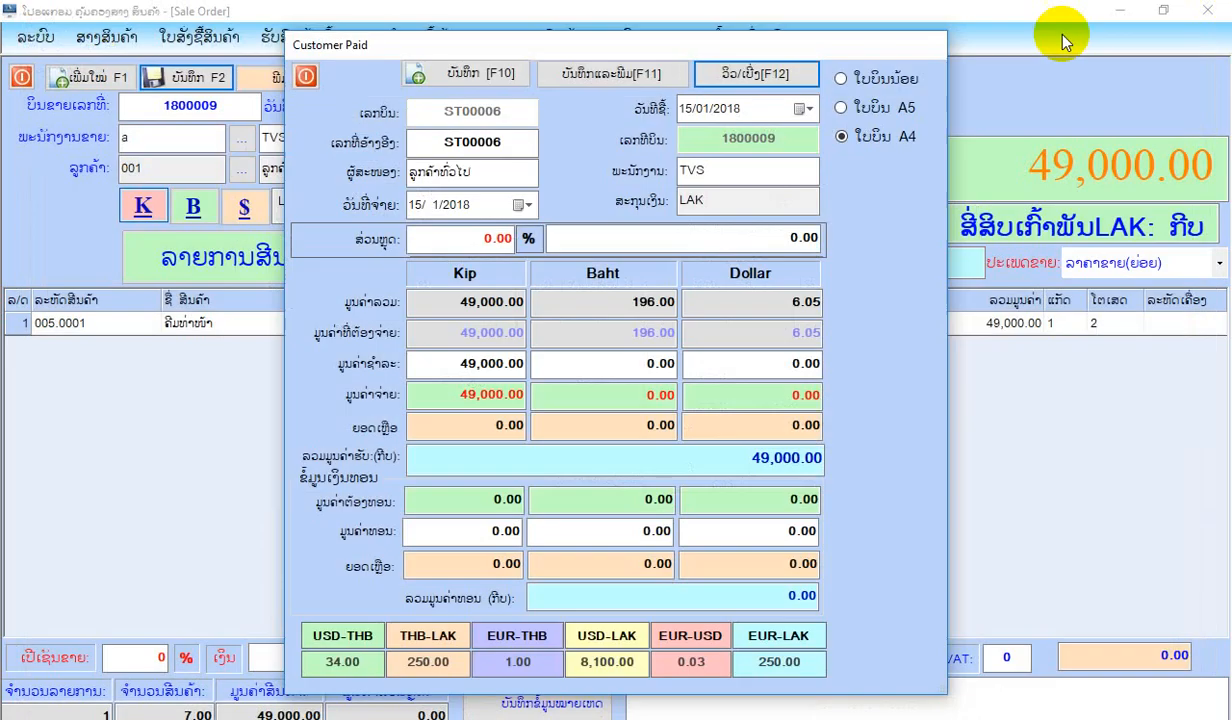
click(306, 77)
click(22, 77)
View the stock summary report (ລາຍງານສັງລວມສາງວັດຖຸ) for 1/1/2018 to 31/1/2018, check the ຄີມທ່າໜ້າ quantities across its columns and close the report.
click(110, 37)
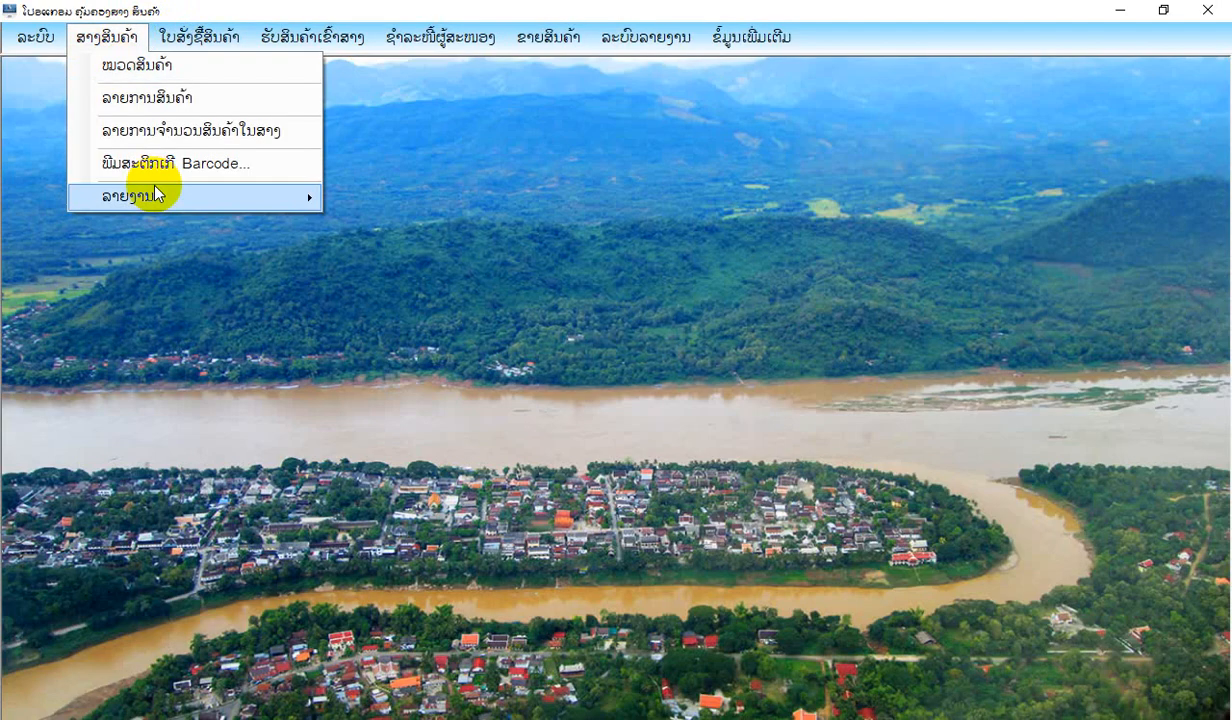
mouse_move(155, 193)
click(454, 293)
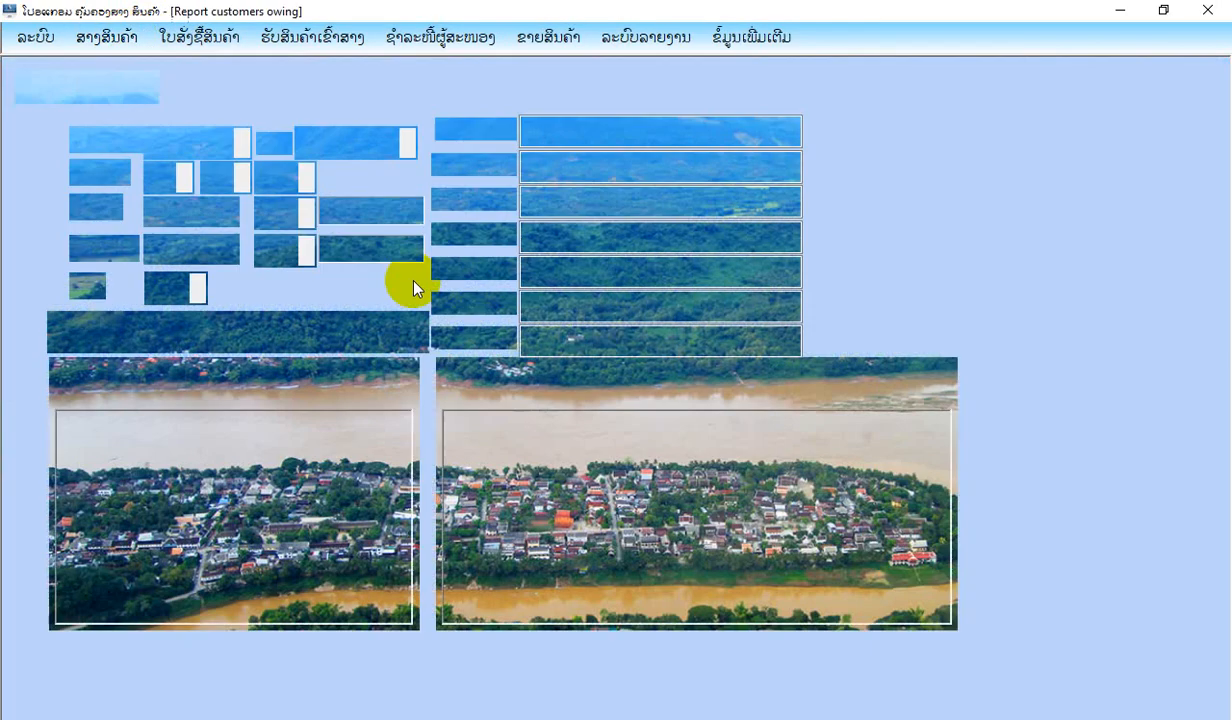
click(86, 90)
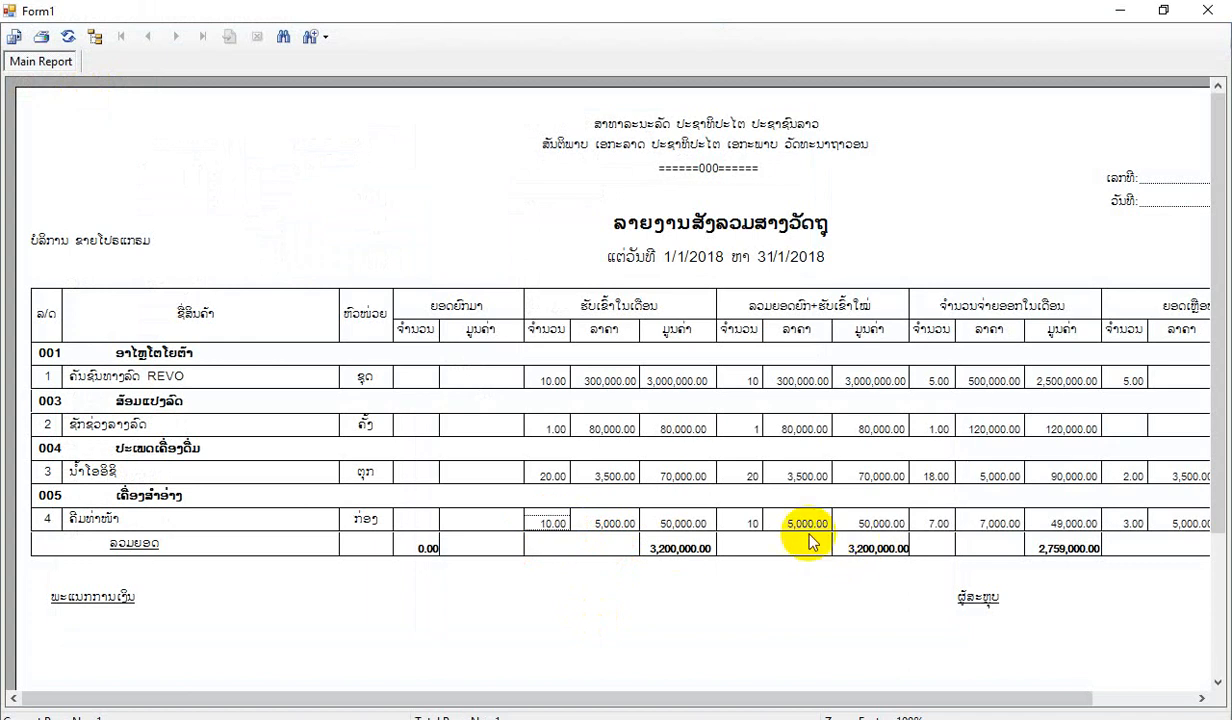
click(742, 522)
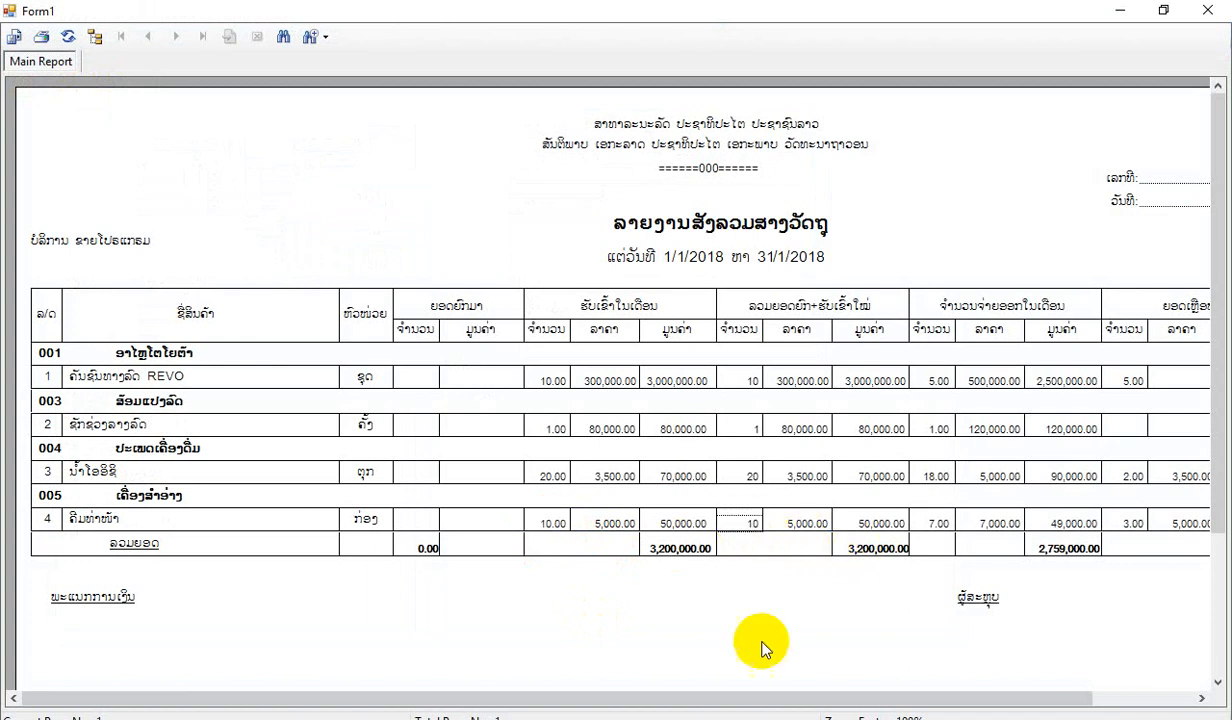
click(938, 522)
drag(935, 698, 1035, 698)
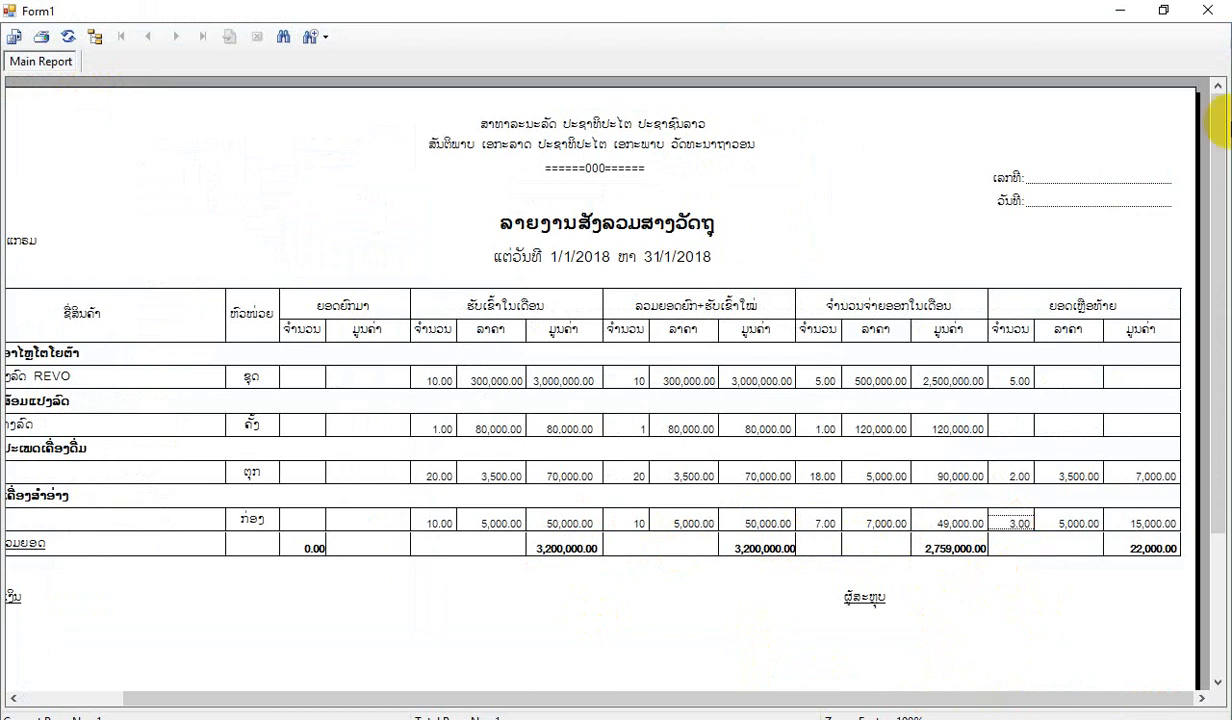
click(1207, 10)
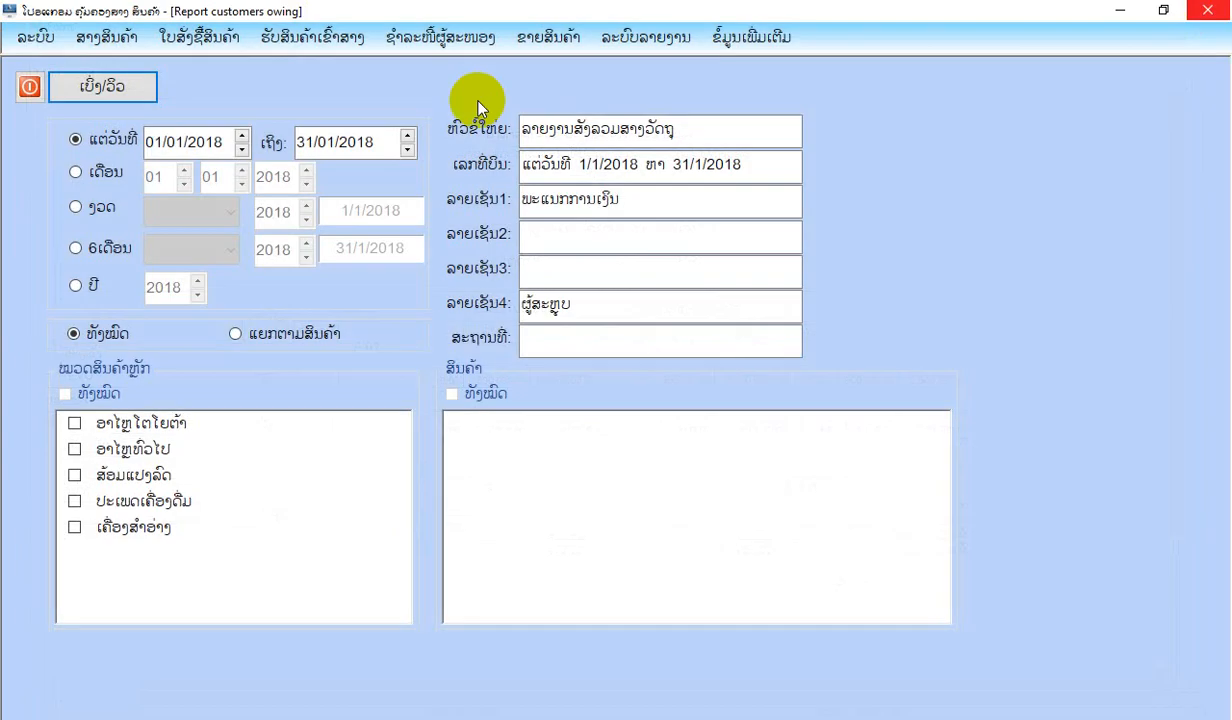
click(35, 84)
View the daily sales report (ລາຍງານການຂາຍປະຈຳວັນ) for 15/01/2018, and close both the preview and its form.
click(580, 40)
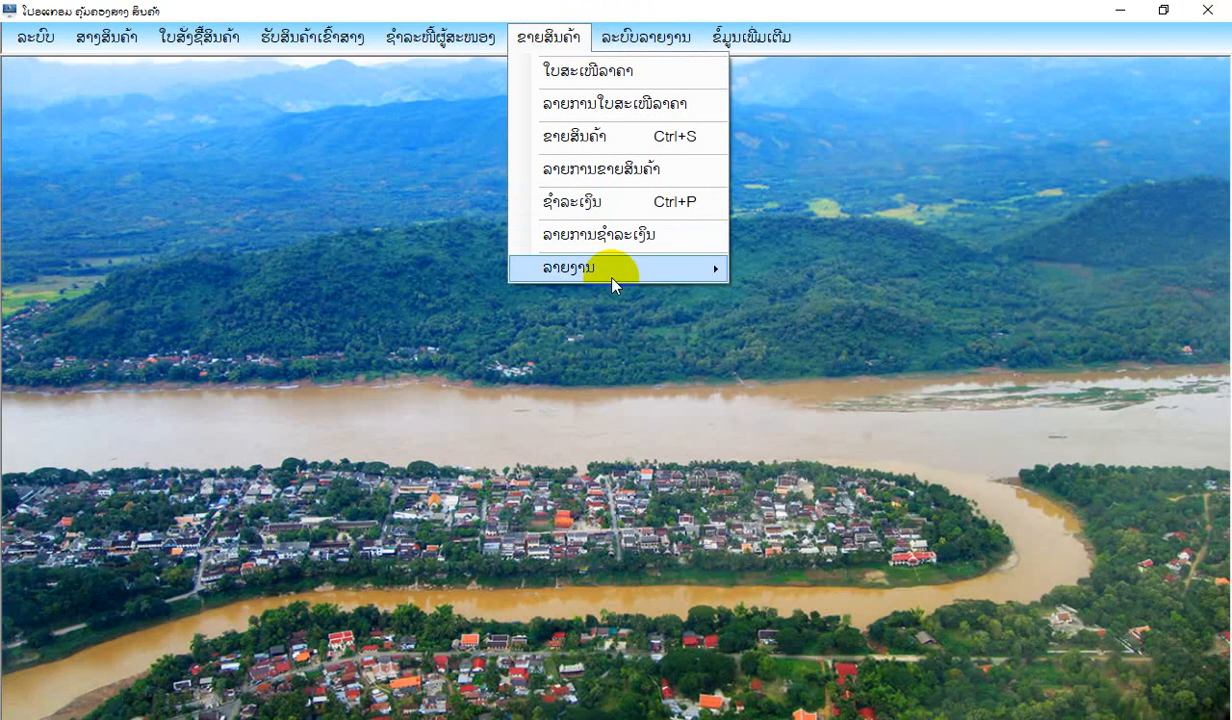
mouse_move(590, 267)
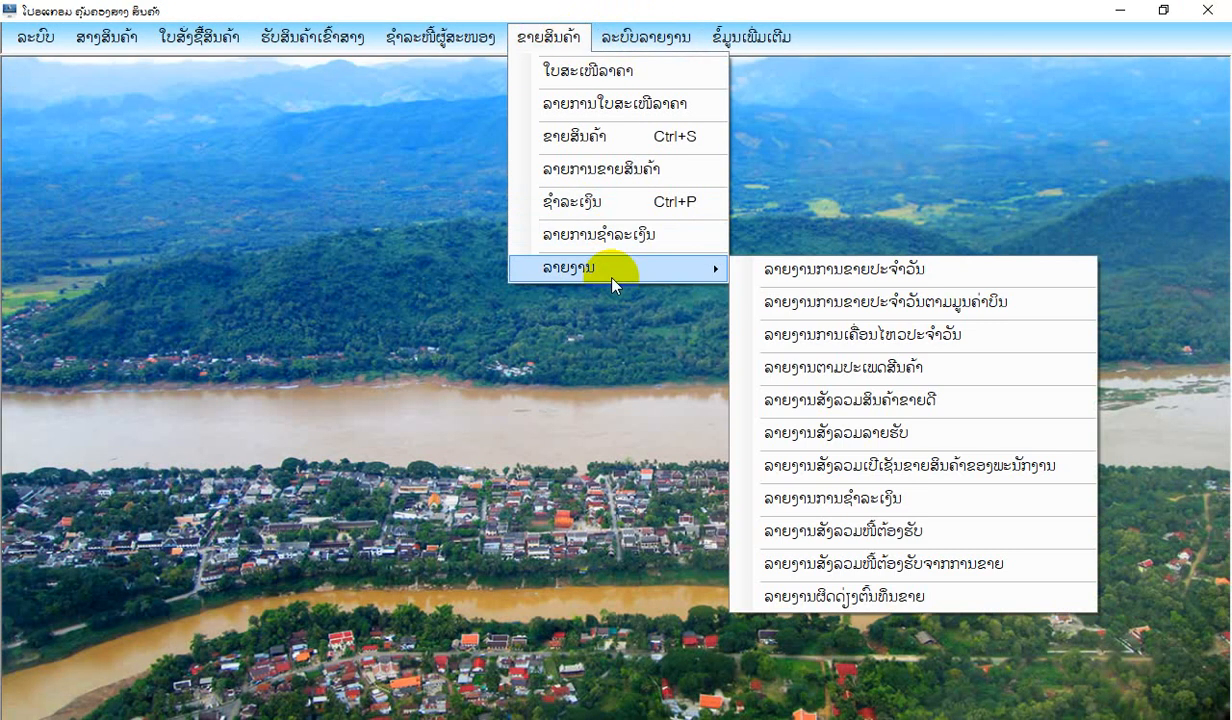
click(843, 272)
click(88, 78)
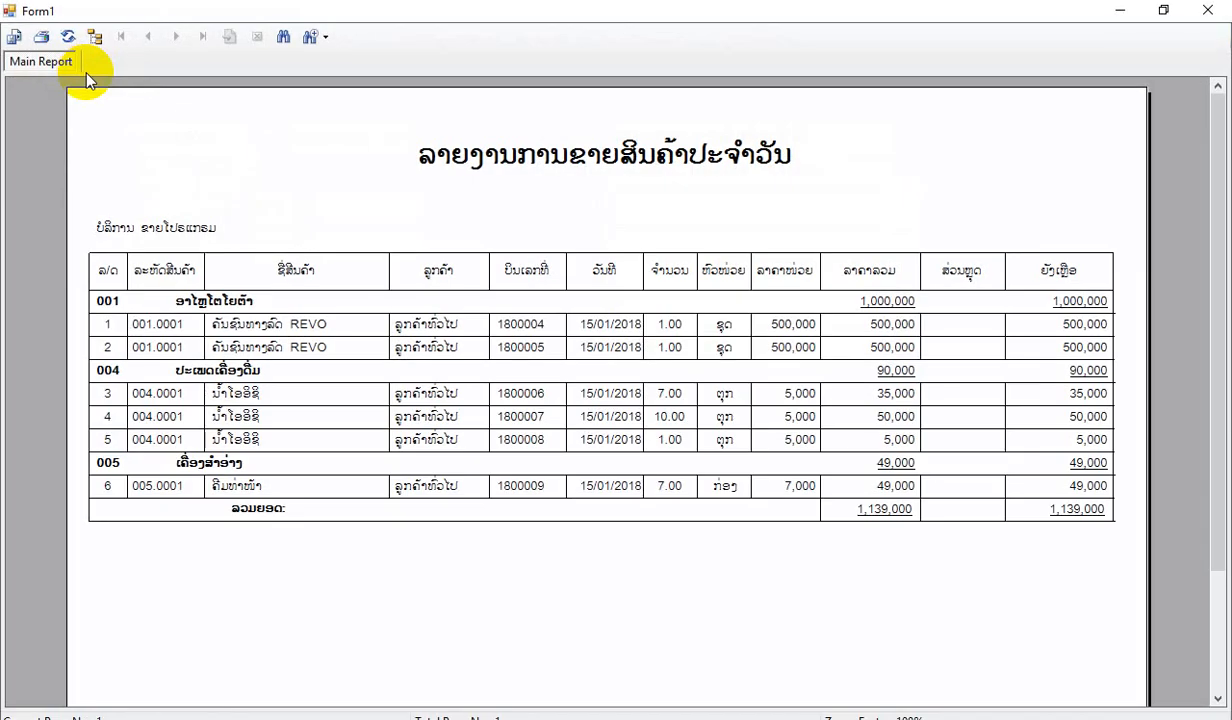
click(1208, 10)
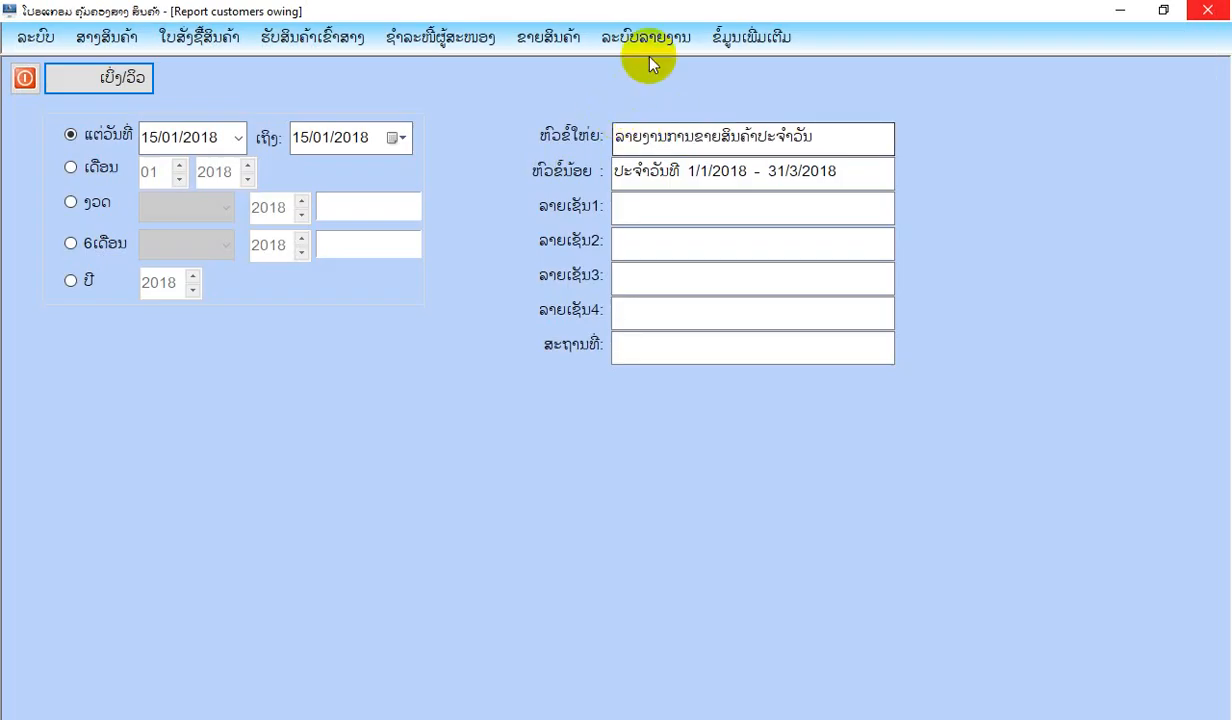
click(24, 78)
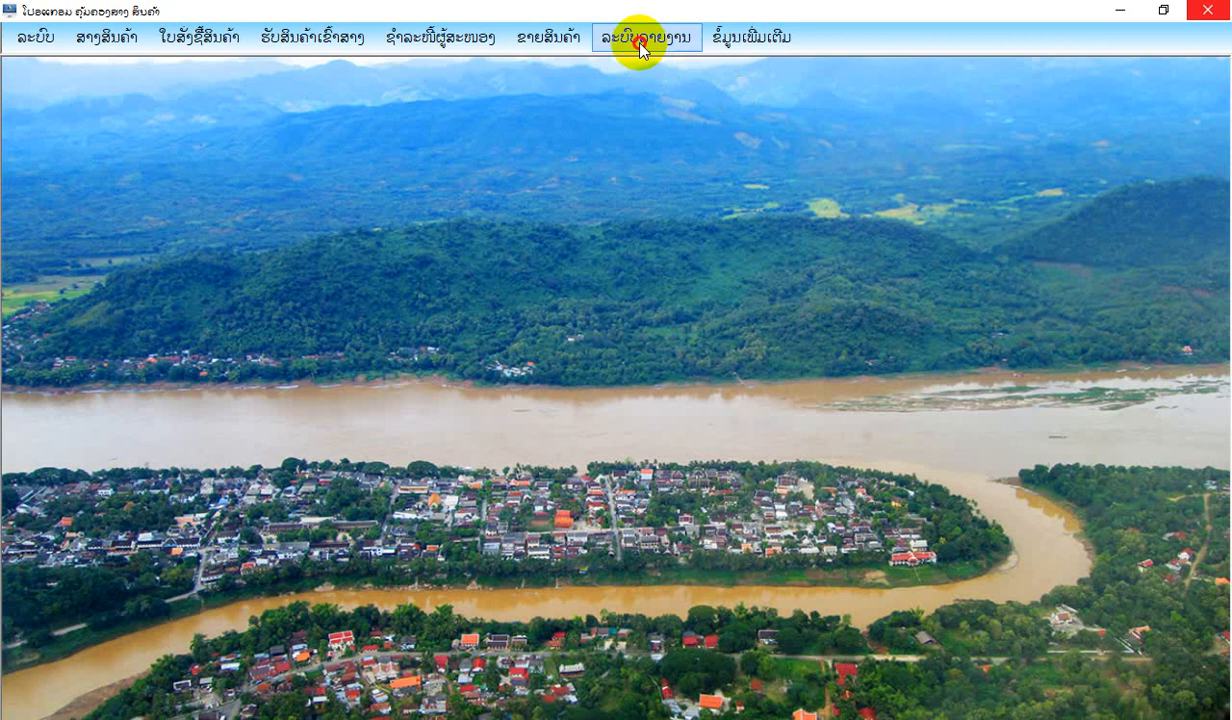
View the daily sales report by bill value (ລາຍງານການຂາຍປະຈຳວັນຕາມມູນຄ່າບິນ) for all employees and close it.
click(500, 37)
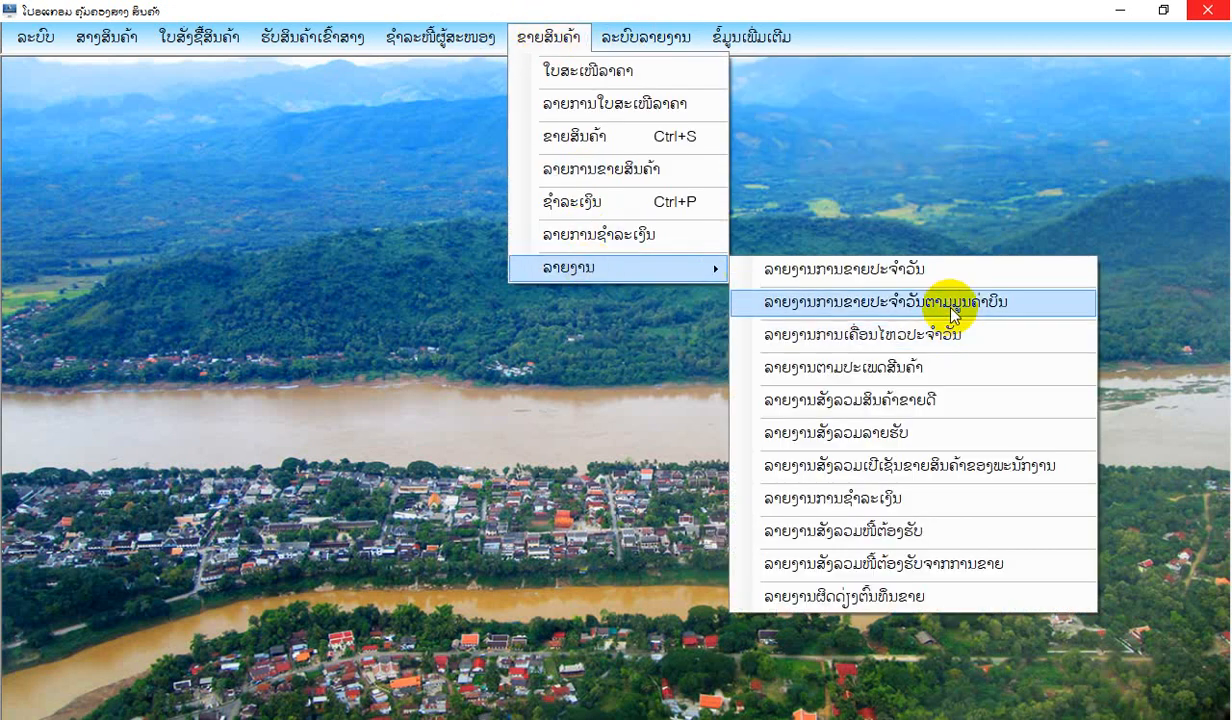
click(165, 168)
click(101, 77)
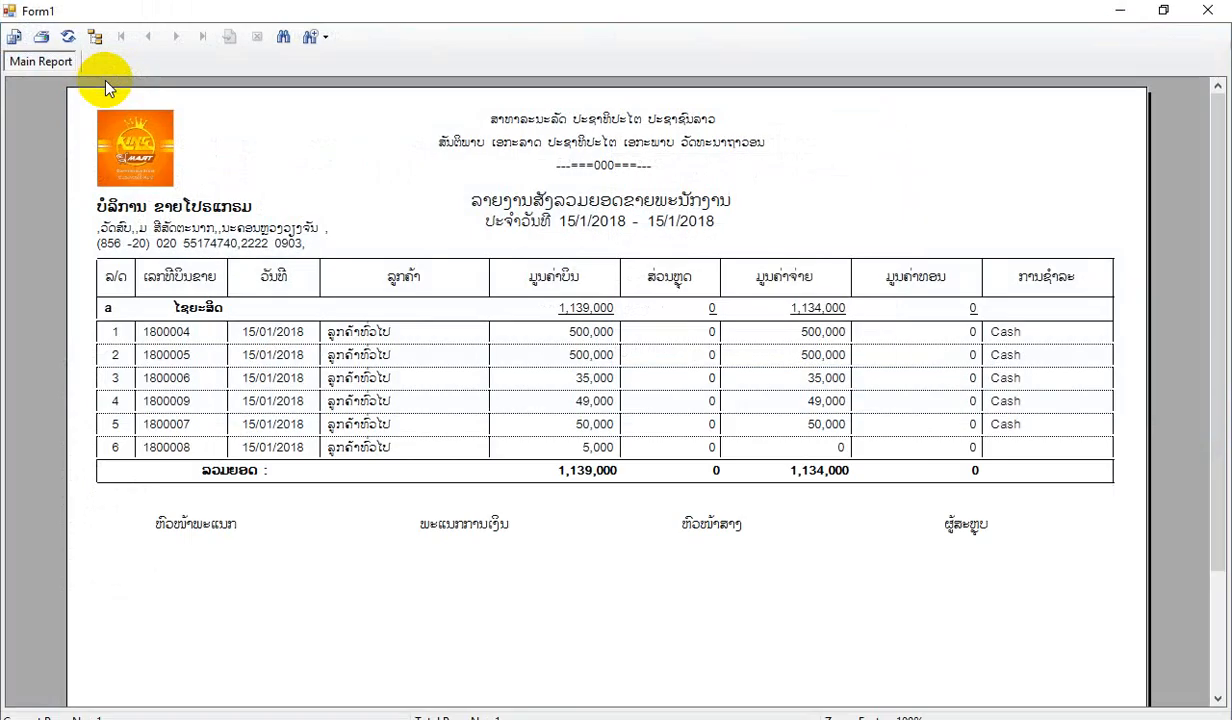
click(1208, 10)
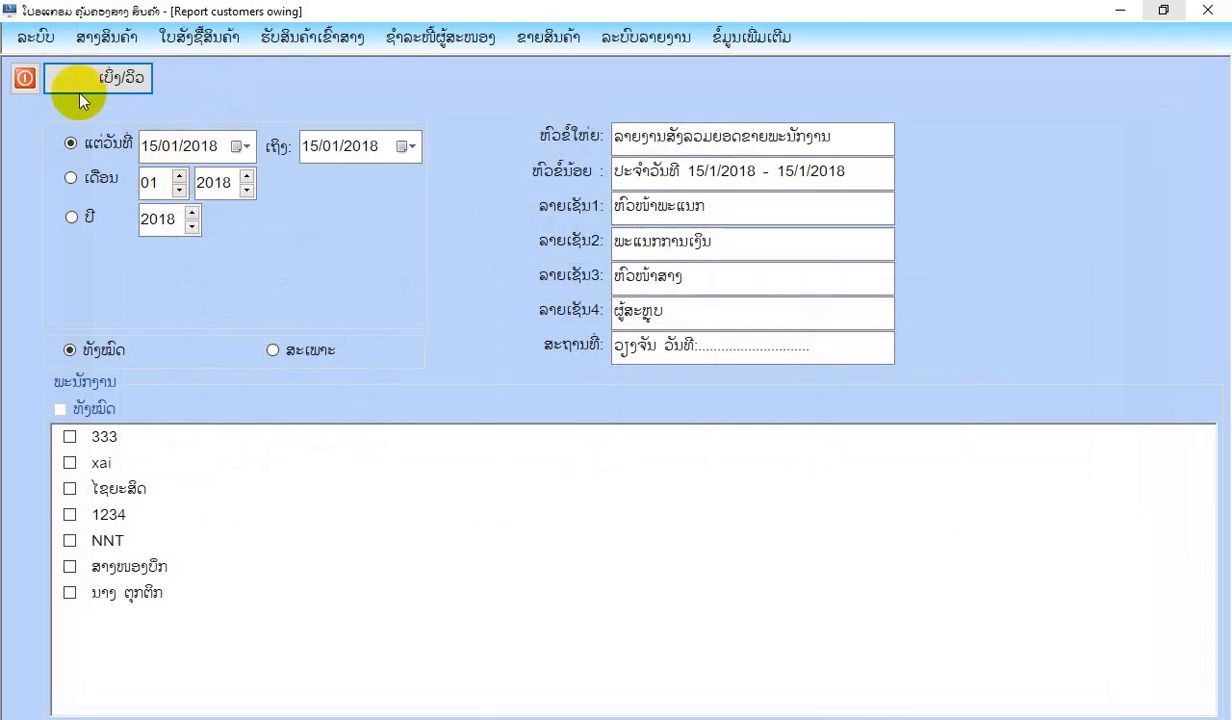
click(24, 76)
View the report of product sales by category (ລວມຍອດສິນຄ້າຂາຍແຍກຕາມປະເພດ) for all products and close it.
click(560, 37)
mouse_move(630, 267)
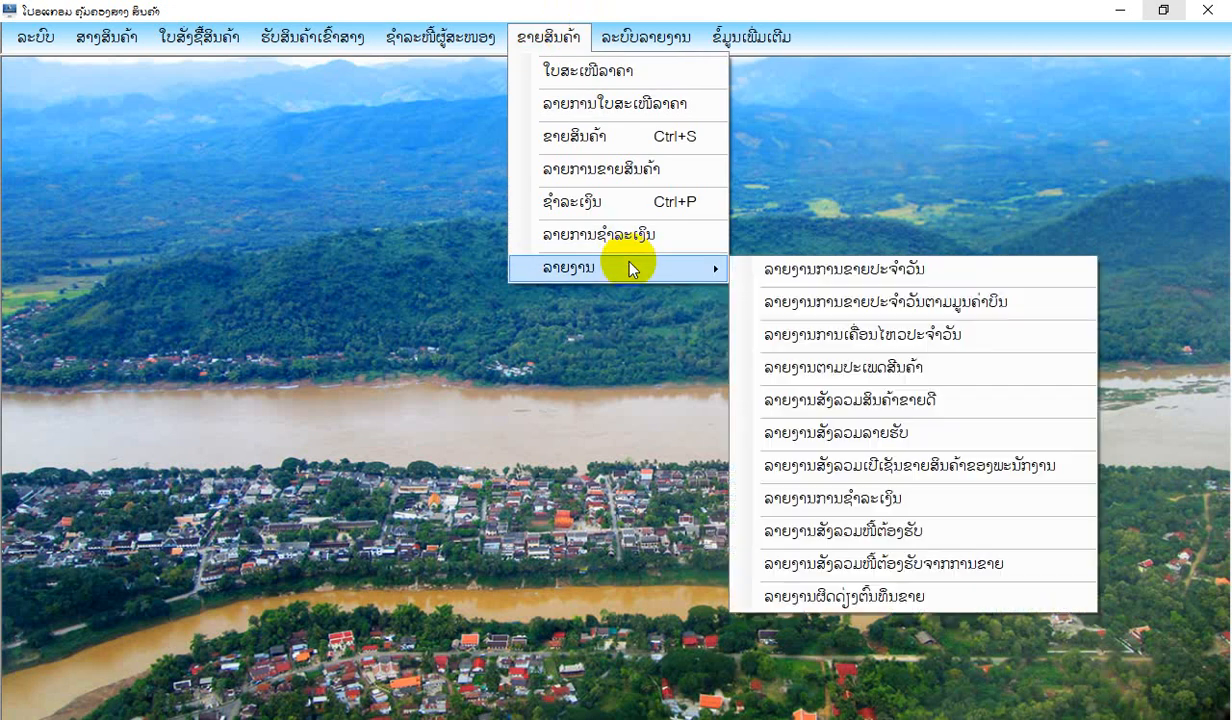
click(890, 340)
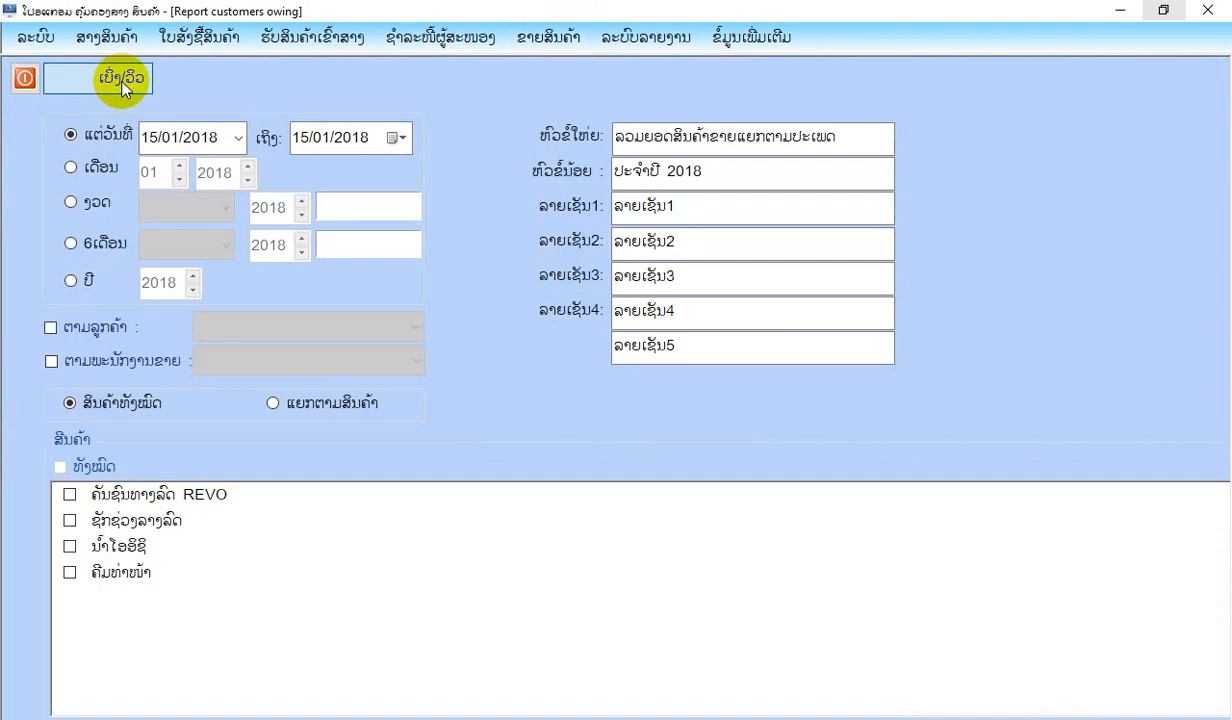
click(112, 78)
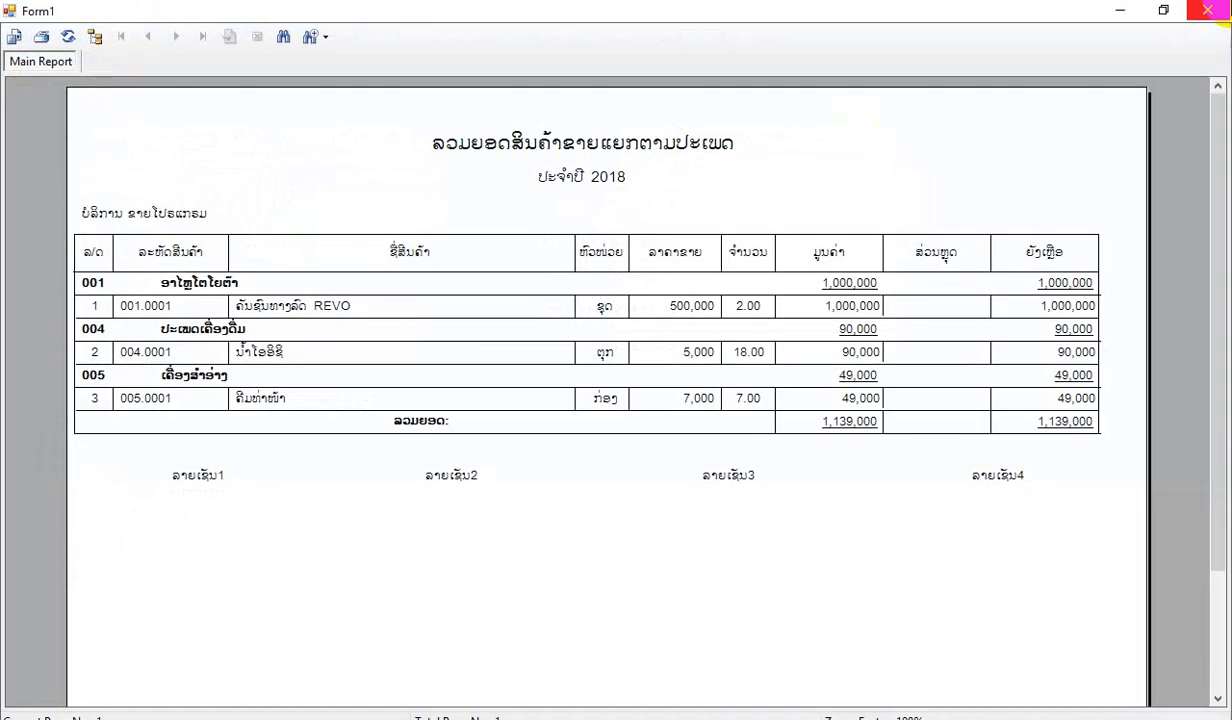
click(1208, 10)
click(27, 88)
Open the best-selling products summary report (ລາຍງານສັງລວມສິນຄ້າຂາຍດີ) from the sales reports.
click(548, 42)
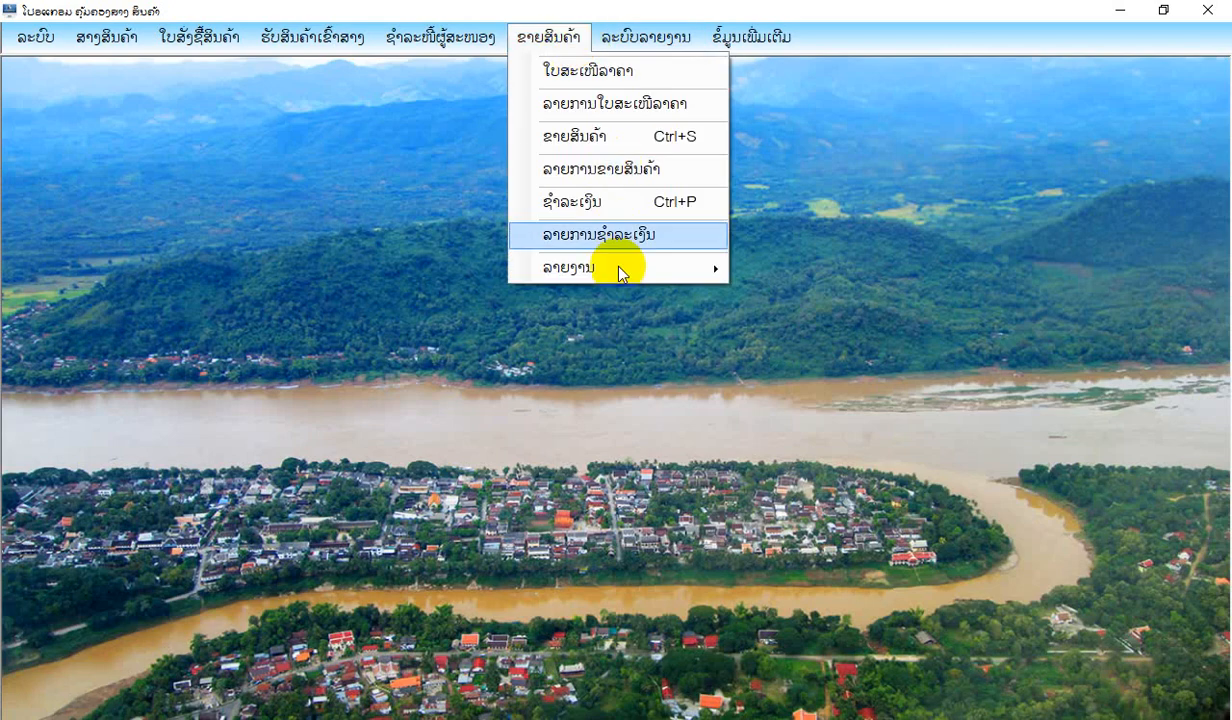
mouse_move(619, 262)
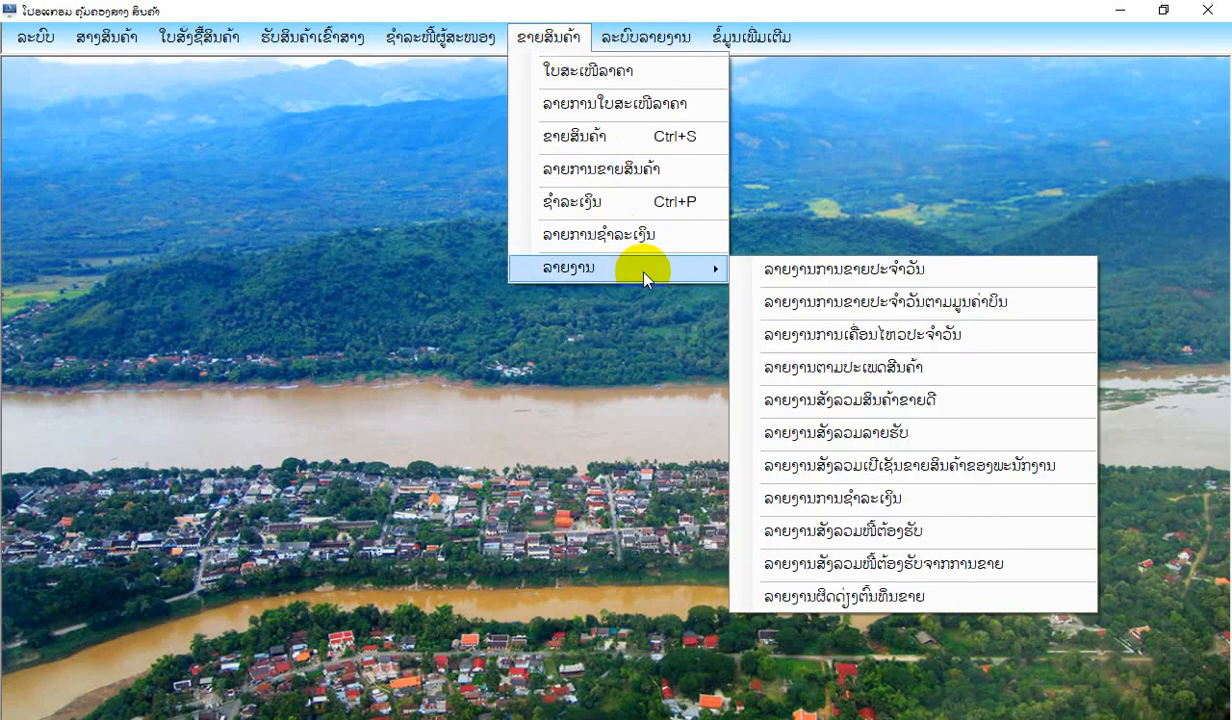
click(897, 401)
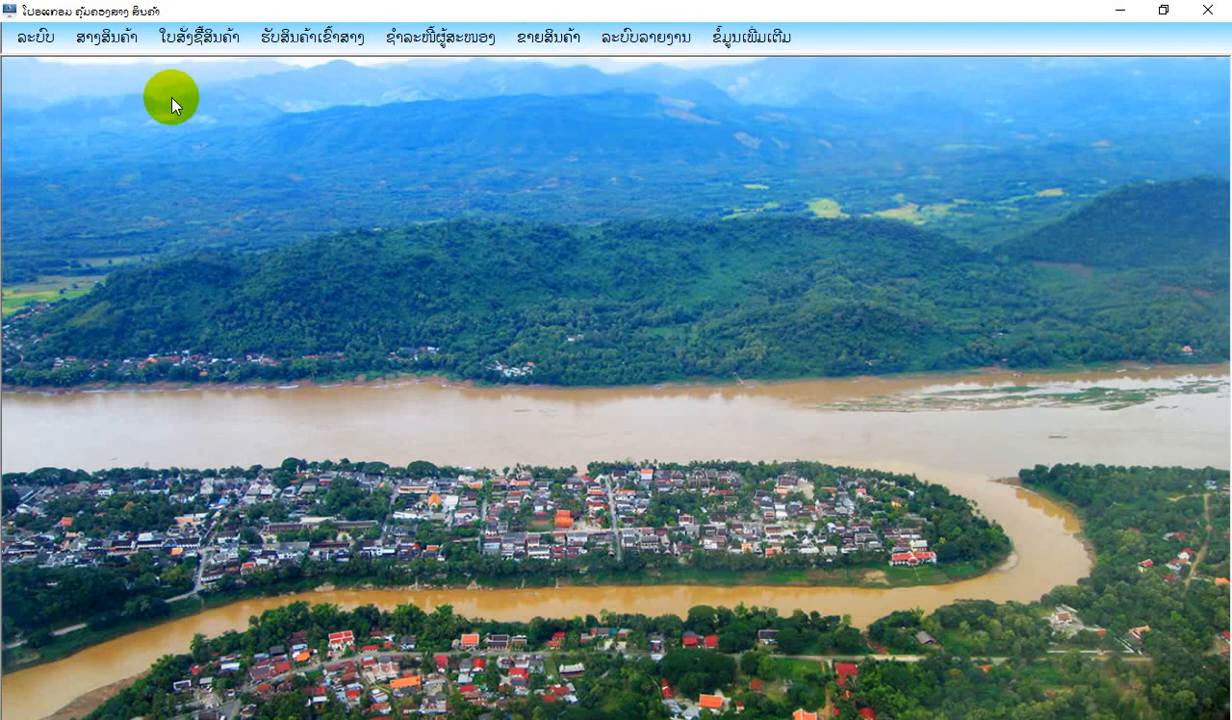
View the income summary report (ລາຍງານສັງລວມລາຍຮັບ) for 15/01/2018 covering all products, and close it.
click(545, 38)
mouse_move(558, 267)
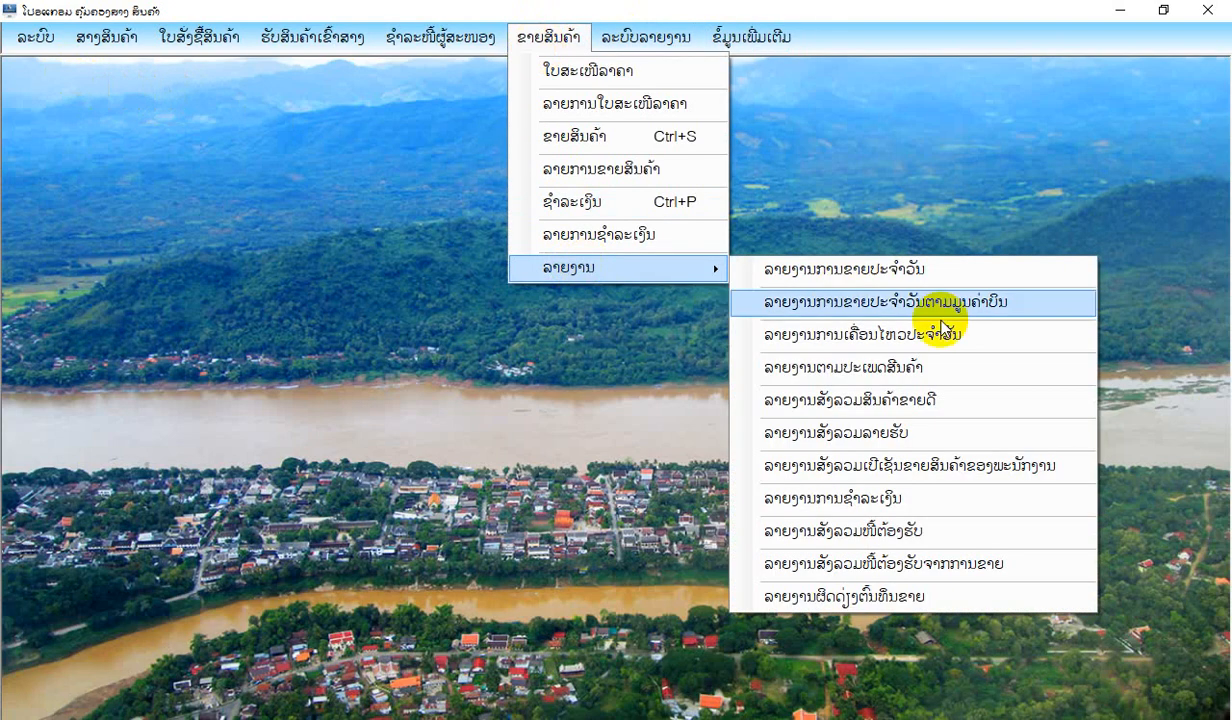
click(927, 432)
click(116, 88)
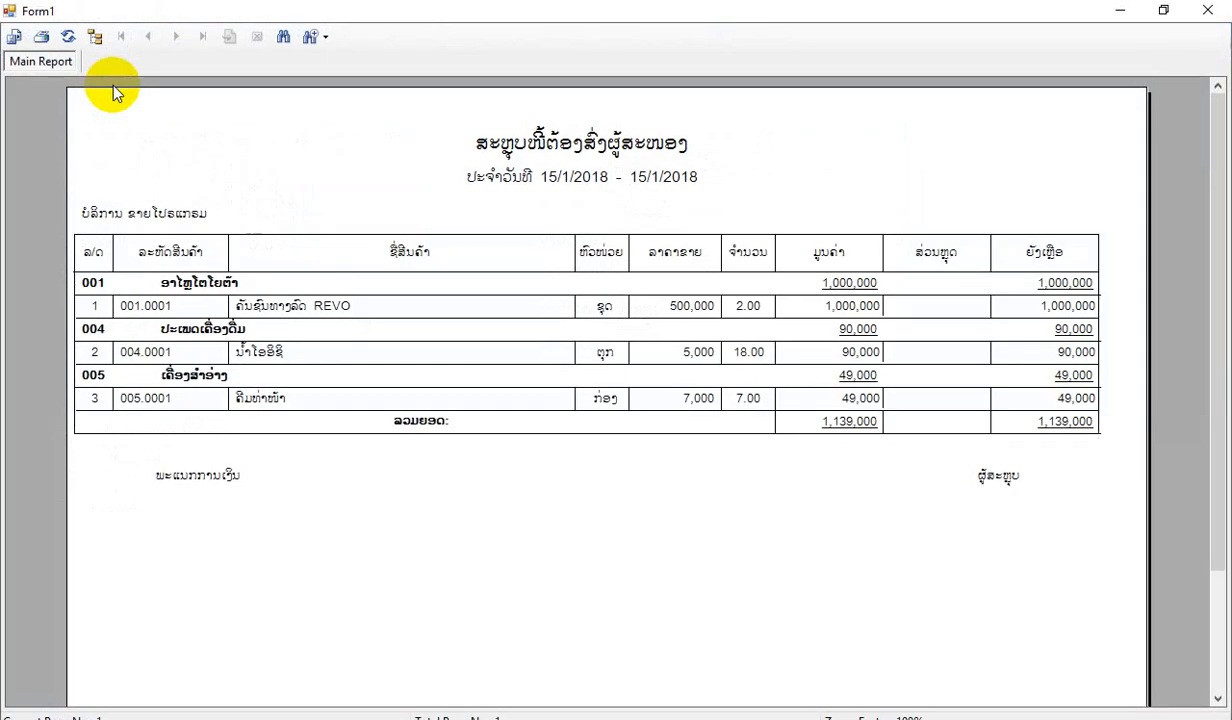
click(1208, 10)
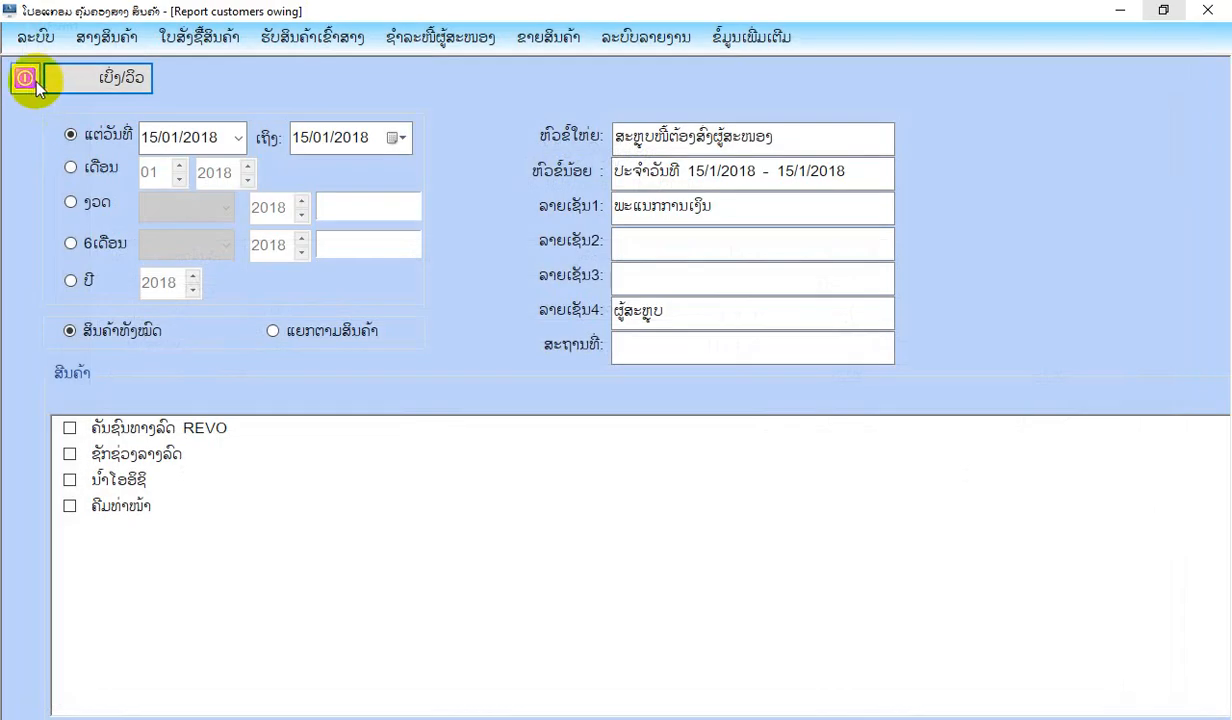
click(27, 74)
View the employee sales percentage report (ລາຍງານສັງລວມເປີເຊັນຂາຍສິນຄ້າຂອງພະນັກງານ) for all employees and close it.
click(545, 40)
mouse_move(600, 267)
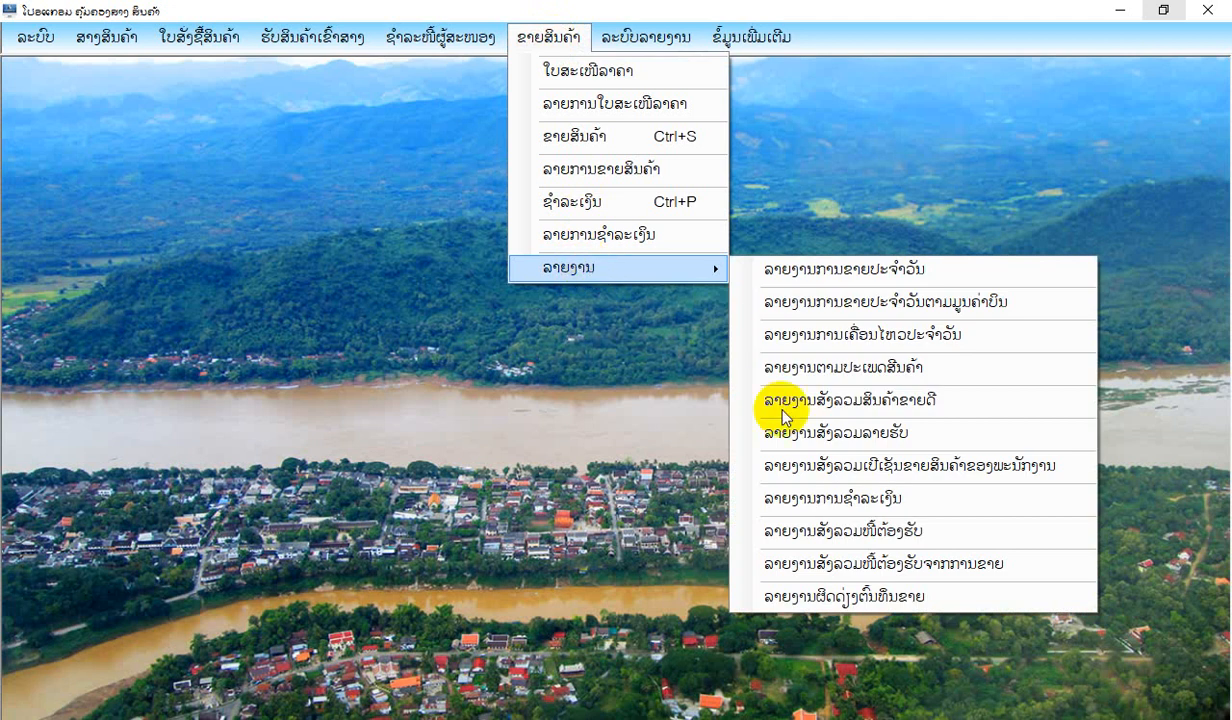
click(793, 470)
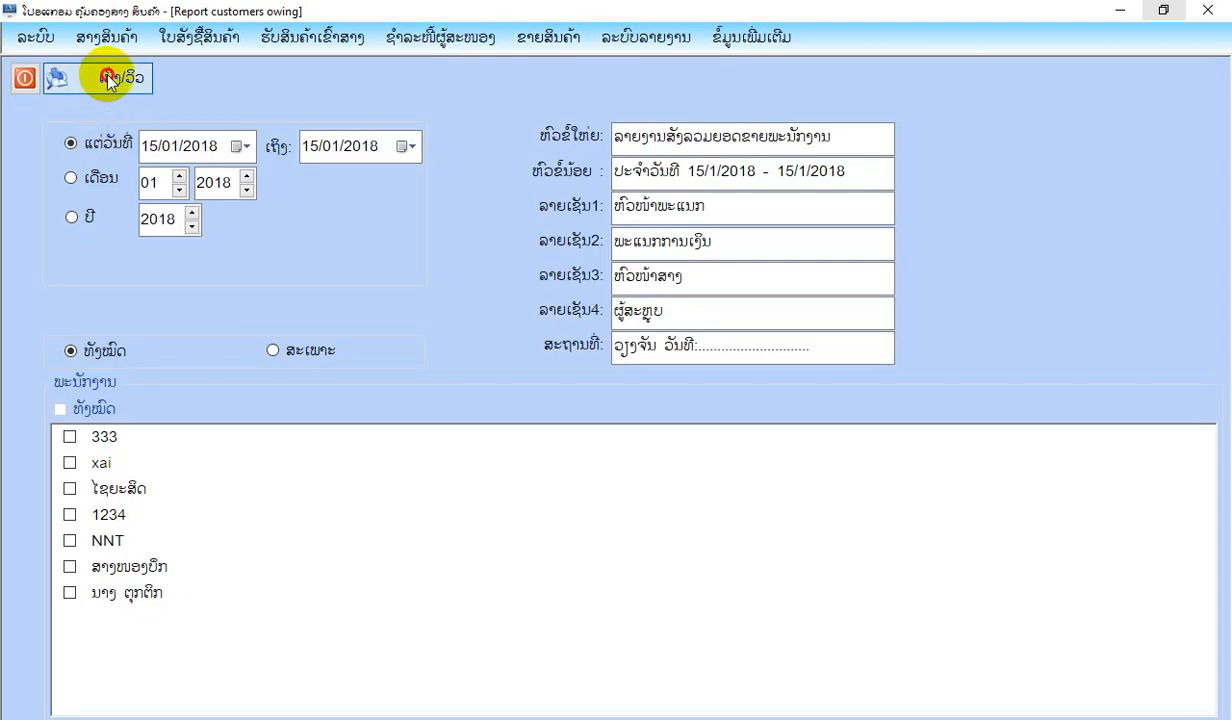
click(112, 78)
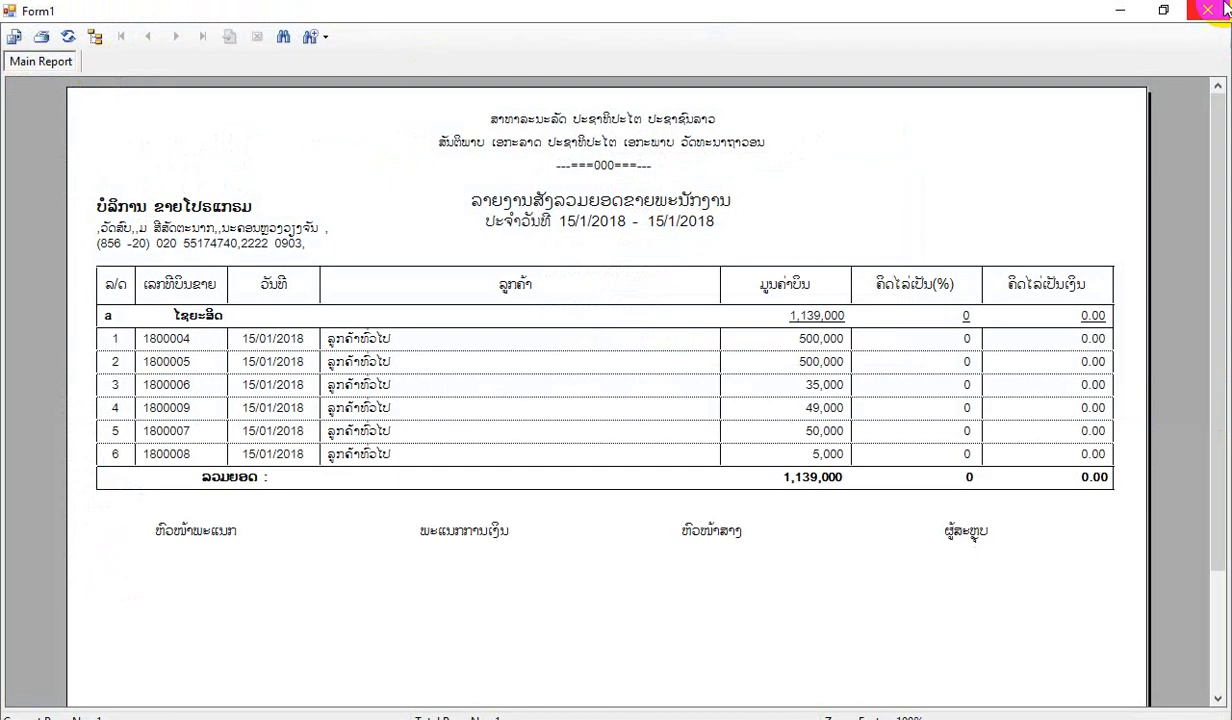
click(1222, 8)
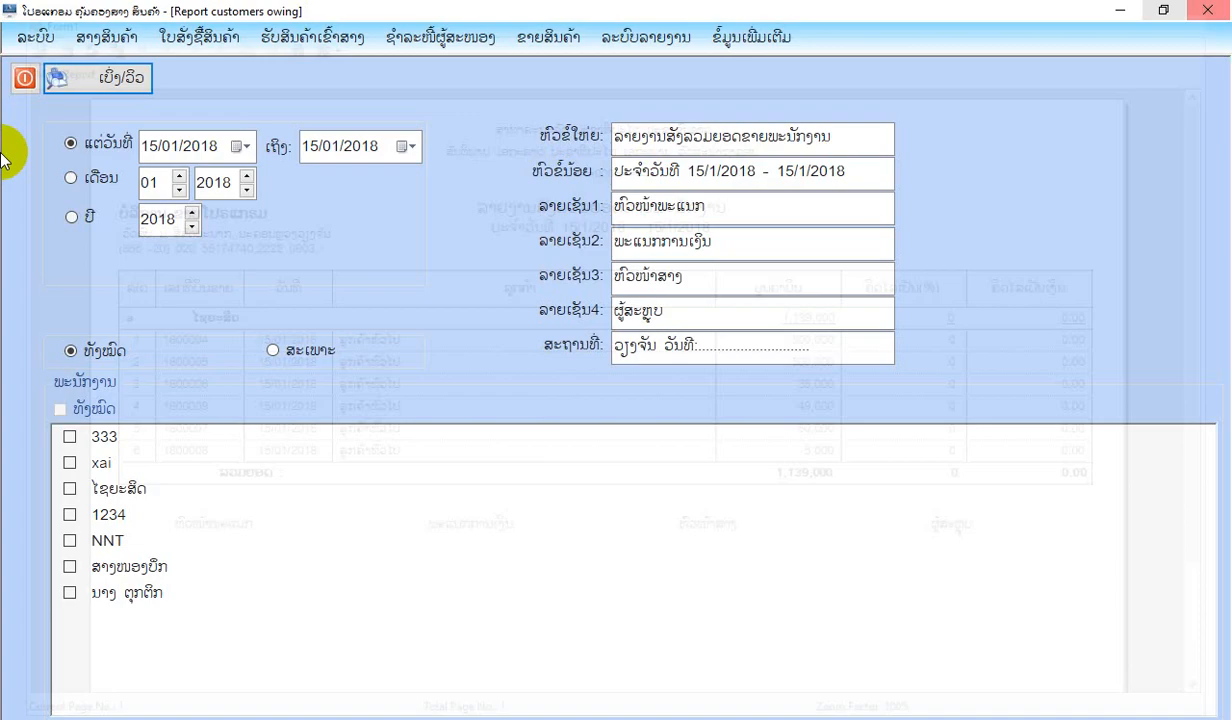
click(27, 77)
View the receivables summary report (ລາຍງານສັງລວມໜີ້ຕ້ອງຮັບ) for all customers on 15/01/2018, and close it.
click(545, 37)
mouse_move(630, 267)
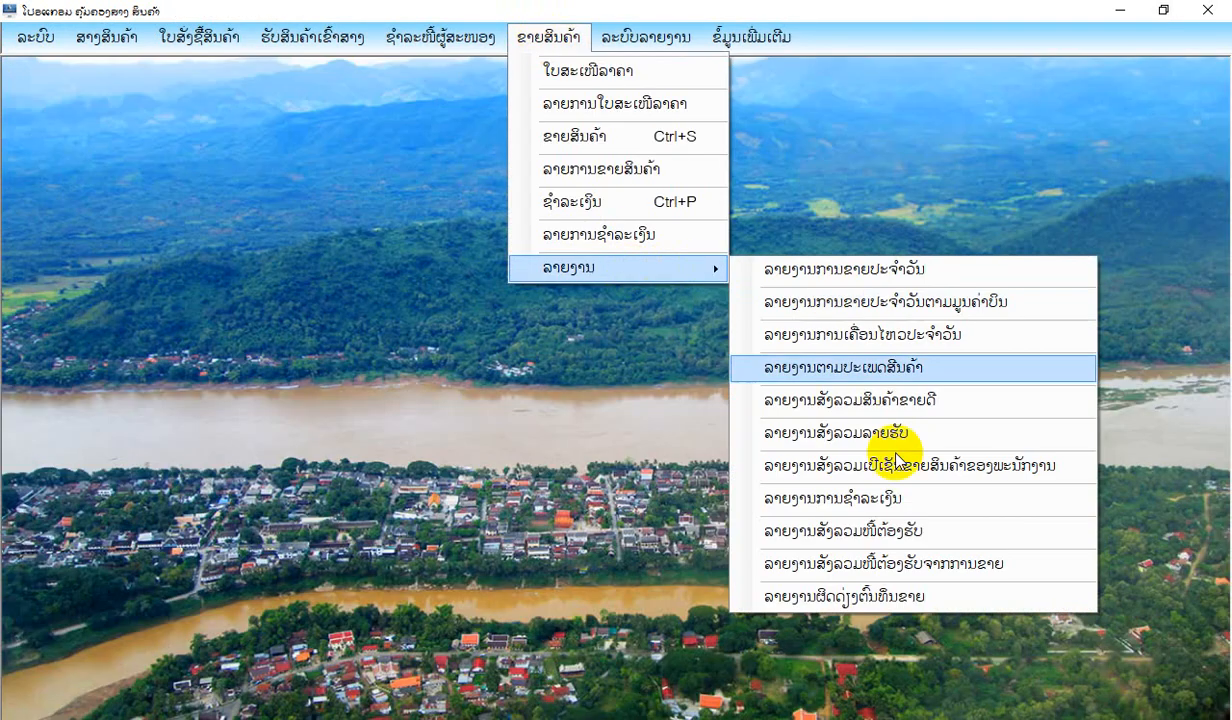
click(897, 540)
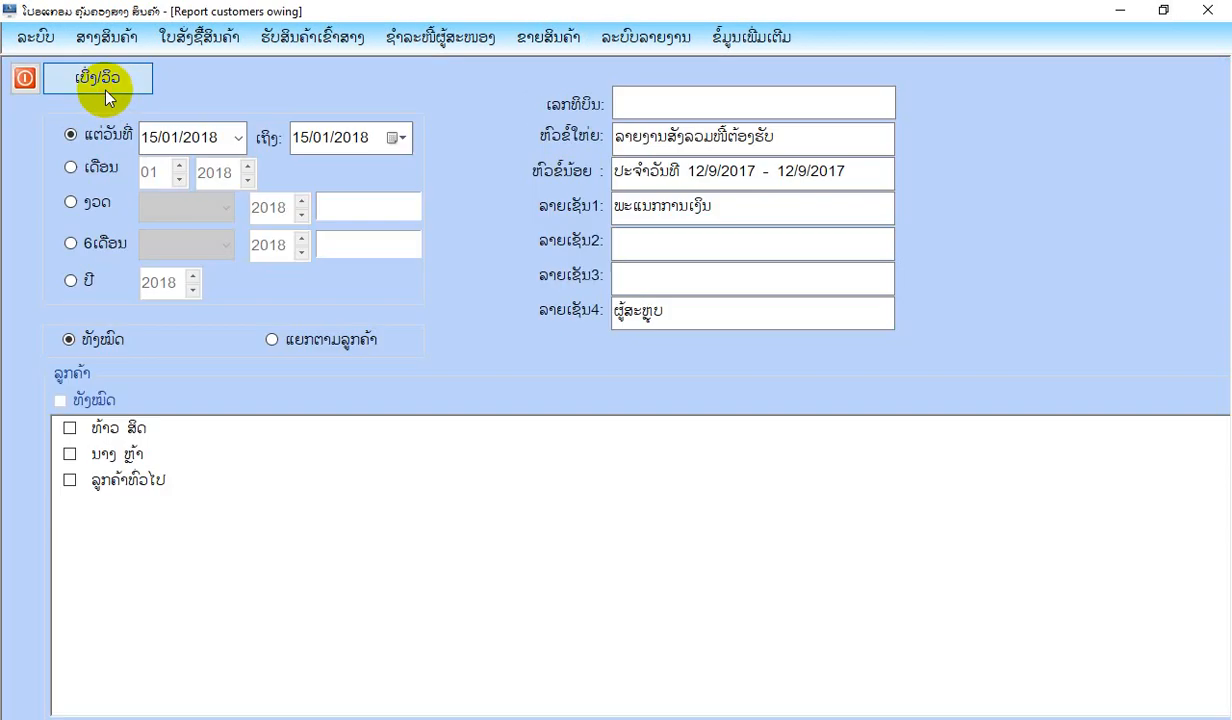
click(103, 85)
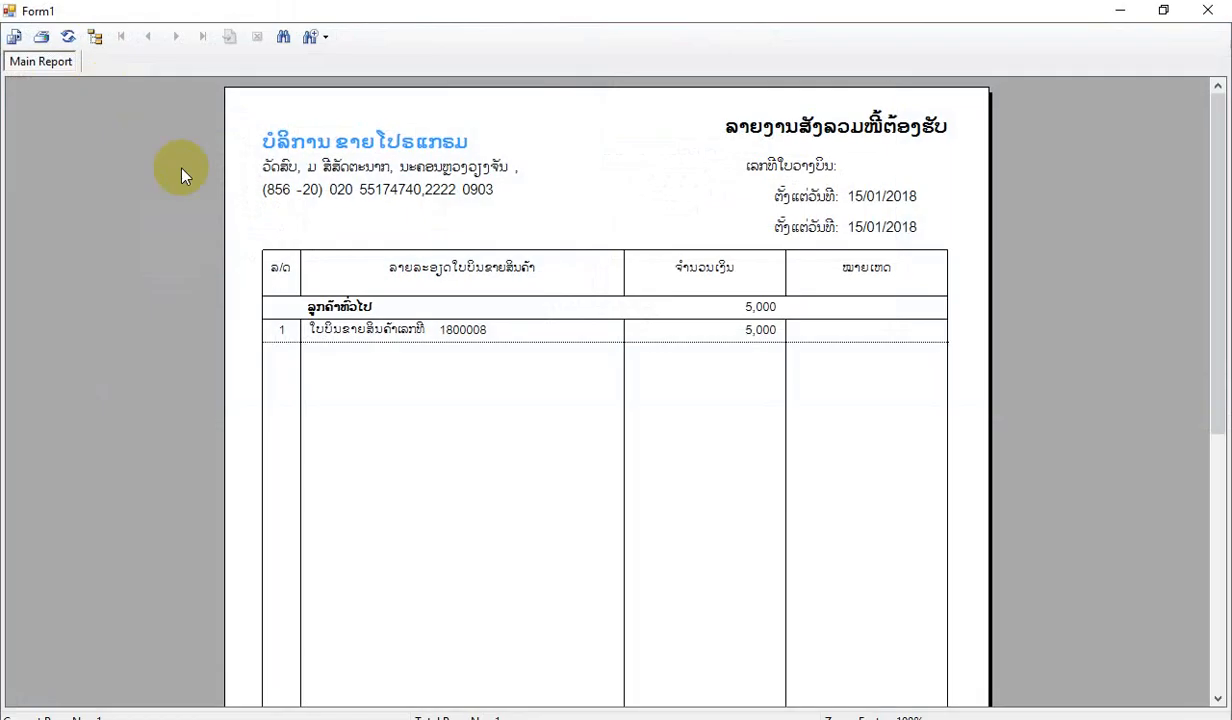
scroll(704, 330, down, 5)
click(1212, 14)
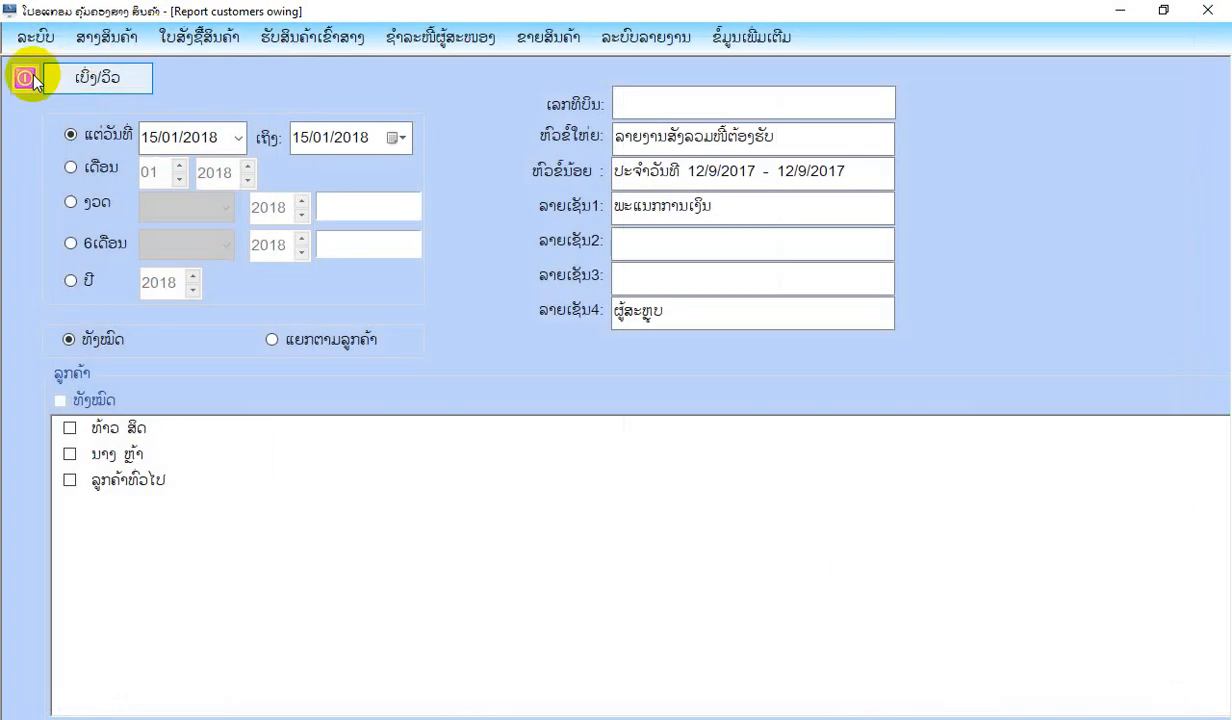
click(26, 78)
View the summary report of receivables from sales (ລາຍງານສັງລວມໜີ້ຕ້ອງຮັບຈາກການຂາຍ) and examine all its columns.
click(450, 38)
mouse_move(540, 39)
mouse_move(585, 268)
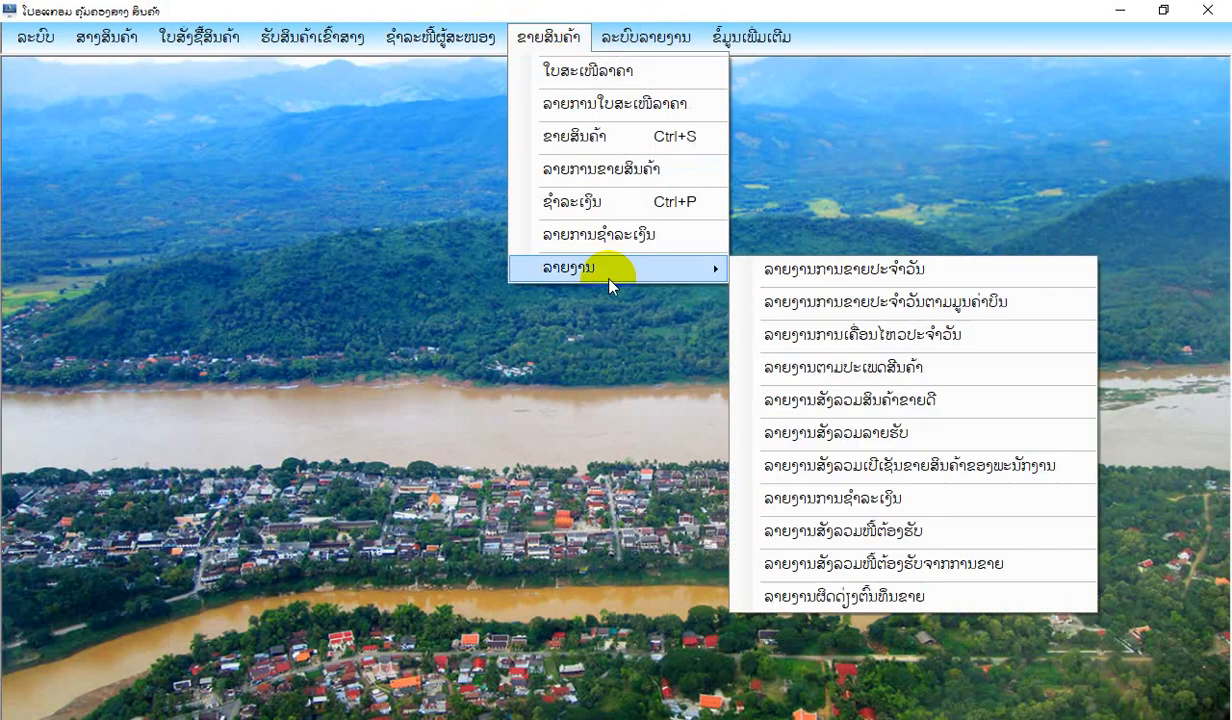
click(880, 565)
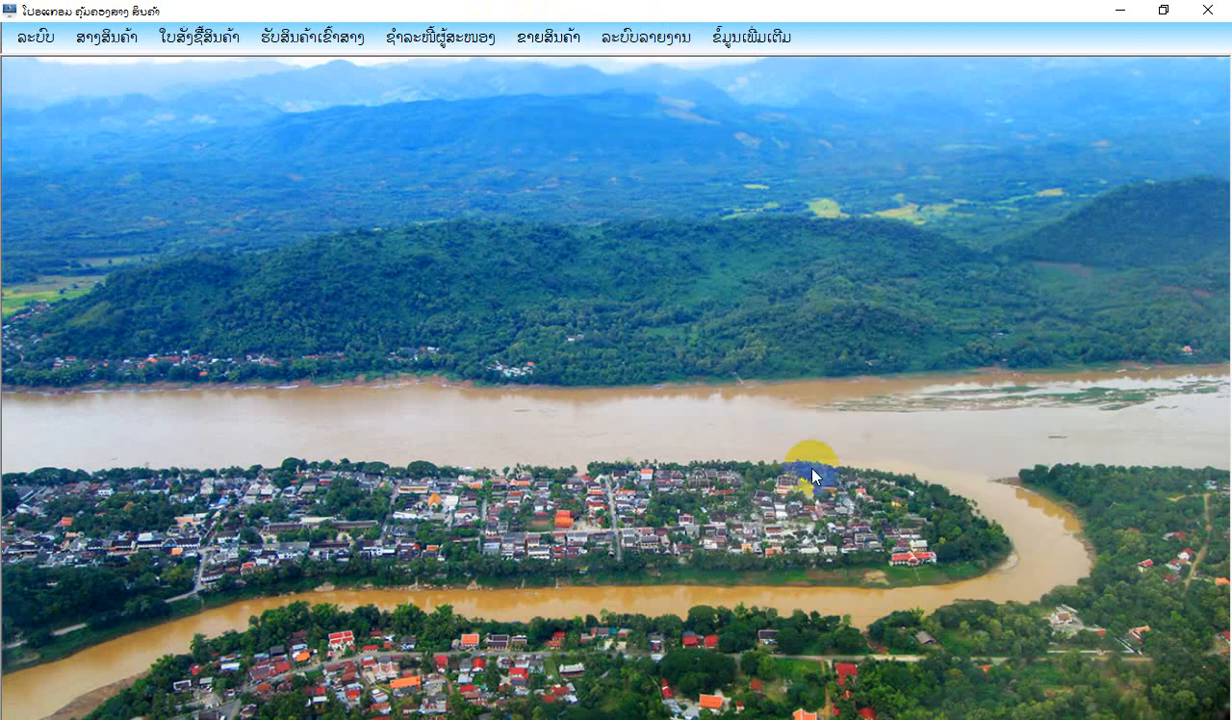
click(99, 76)
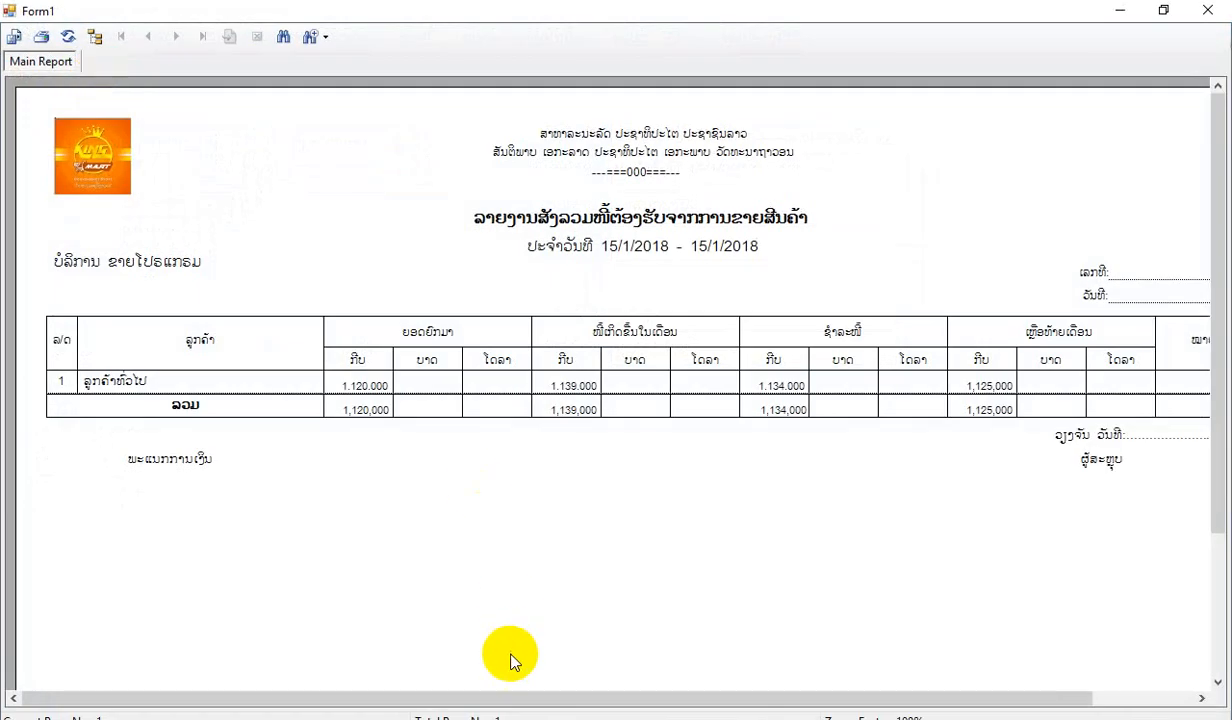
drag(511, 698, 755, 716)
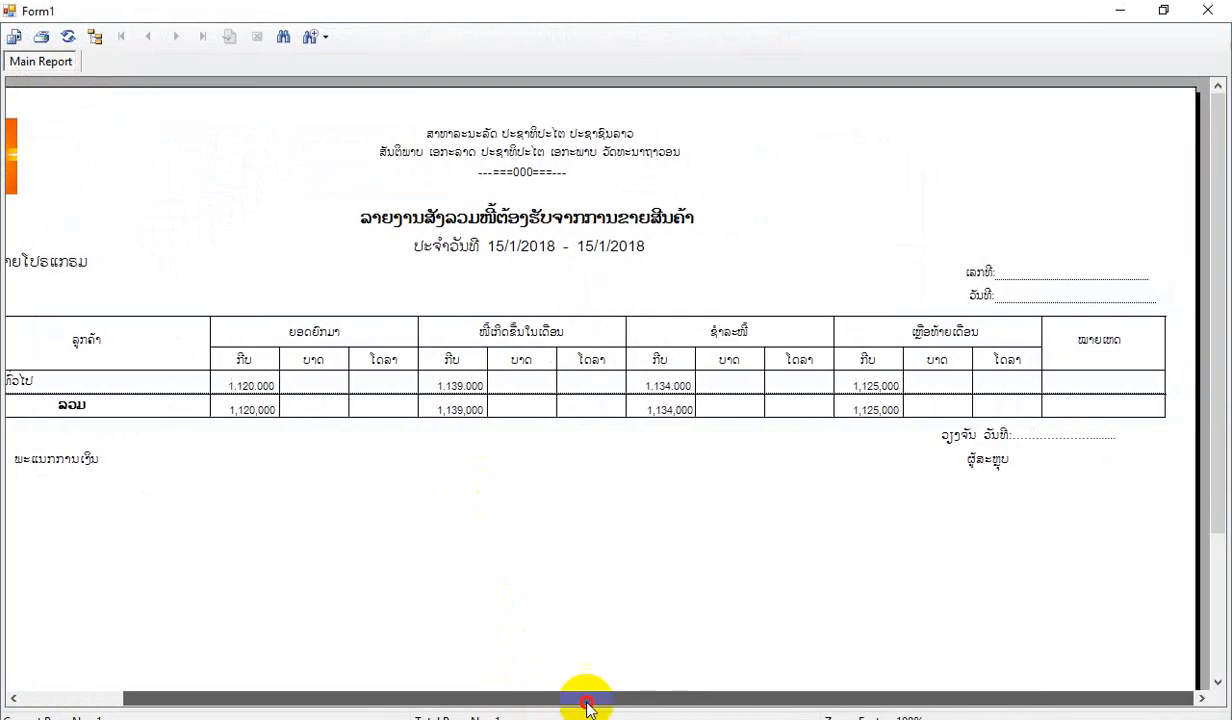
Finish reviewing the sales receivables summary report, and close both the report and its filter form.
drag(588, 708, 335, 638)
click(1208, 10)
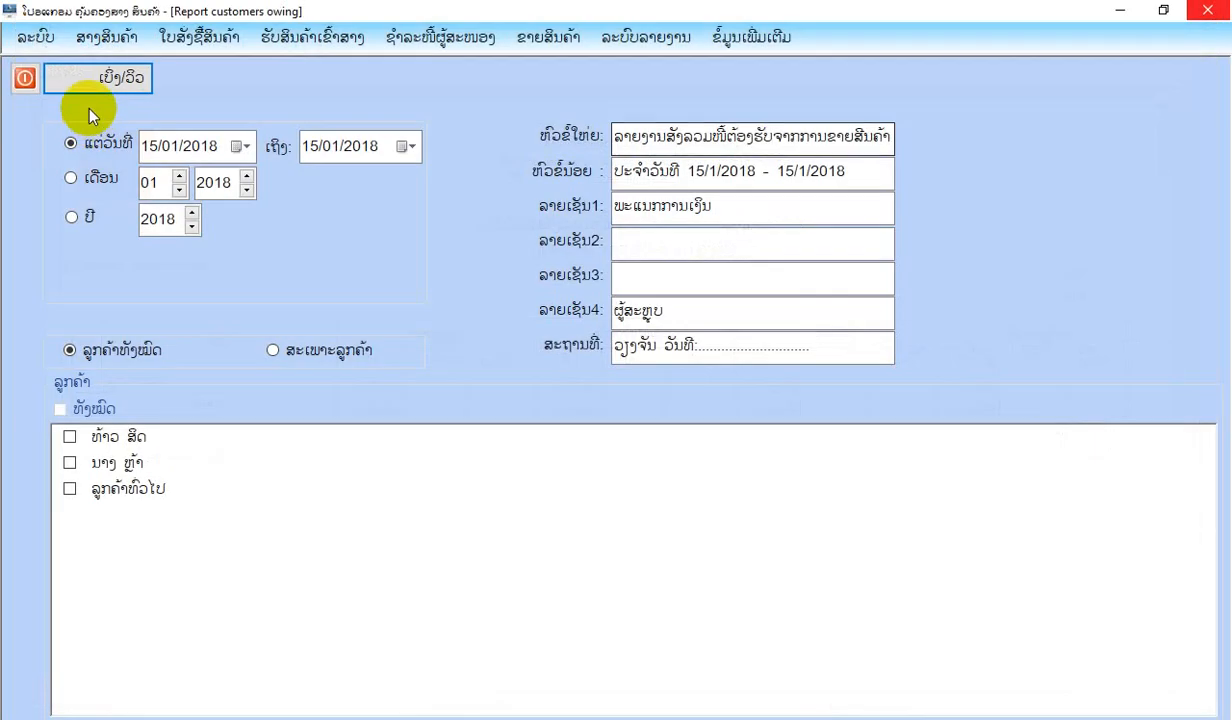
click(24, 77)
View the cost-versus-sales variance report (ລາຍງານຜິດດ່ຽງຕົ້ນທຶນຂາຍ) for all products on 15/01/2018, and close it.
click(548, 37)
mouse_move(603, 267)
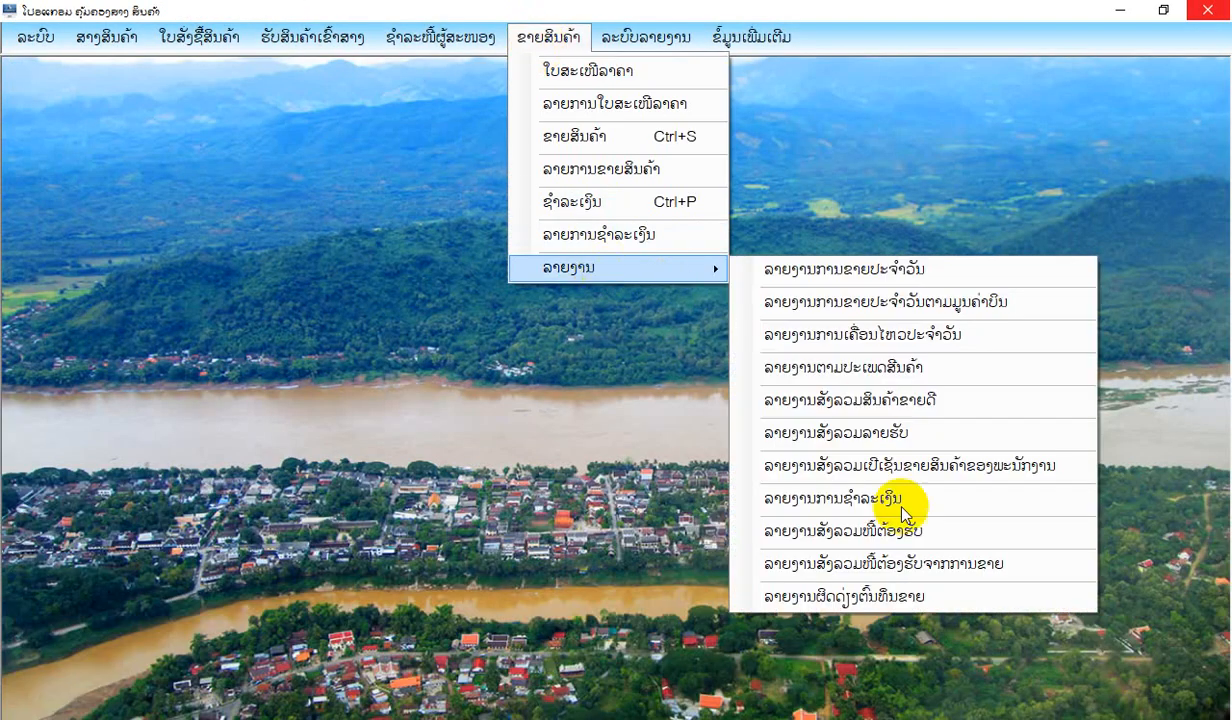
click(836, 588)
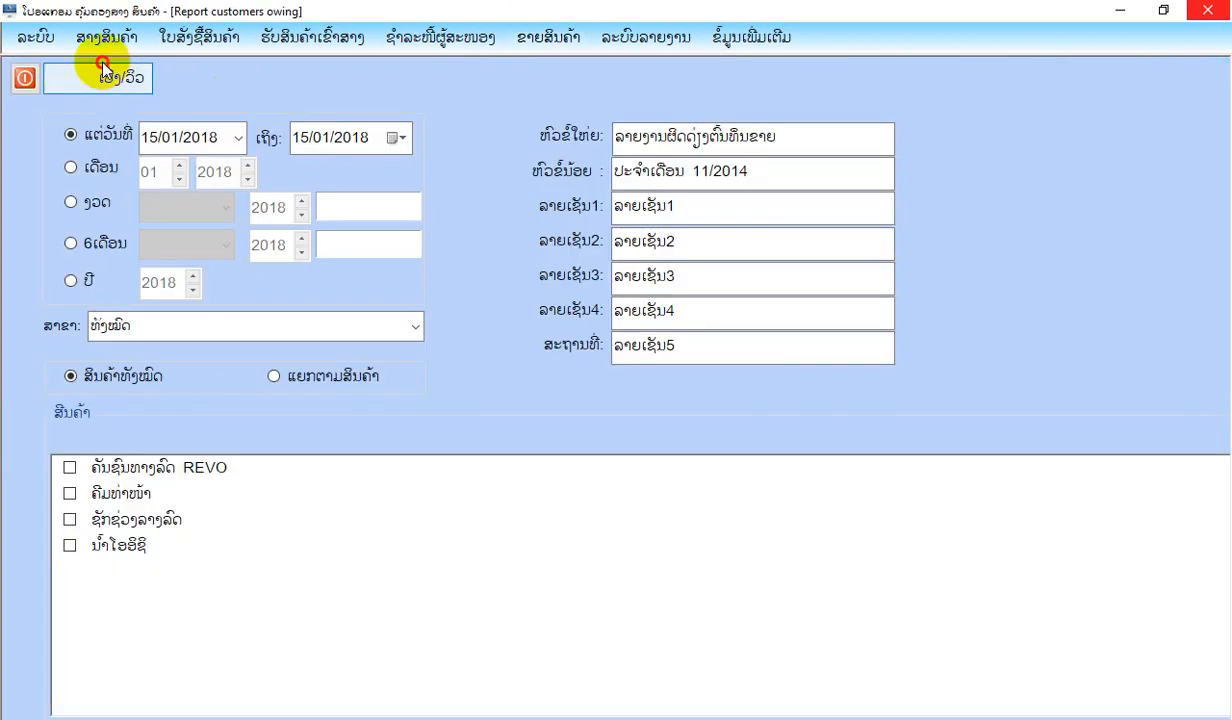
click(104, 74)
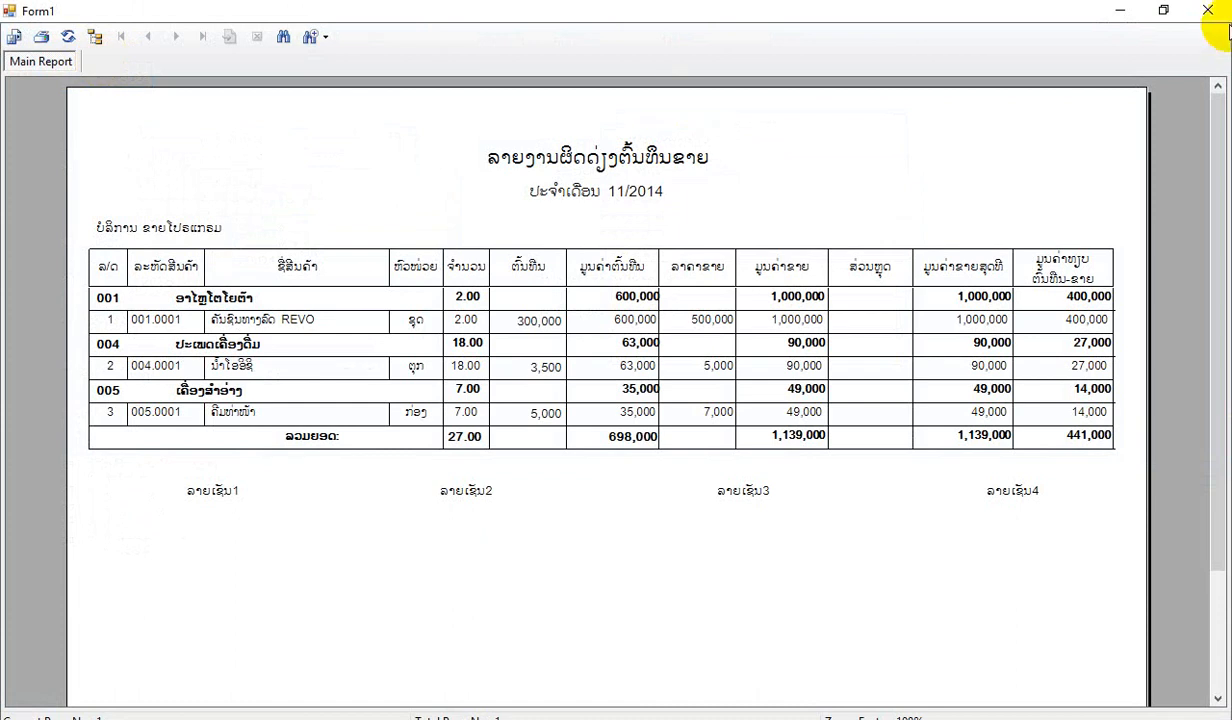
click(1212, 14)
click(26, 72)
click(107, 38)
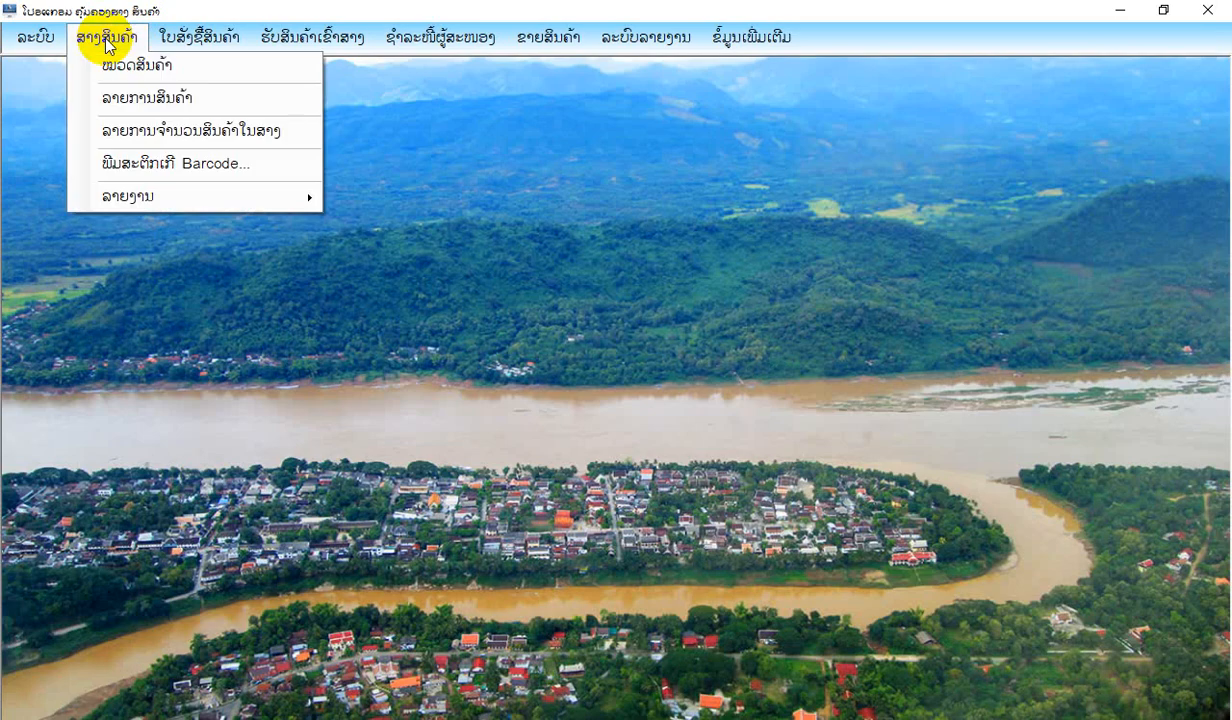
mouse_move(478, 44)
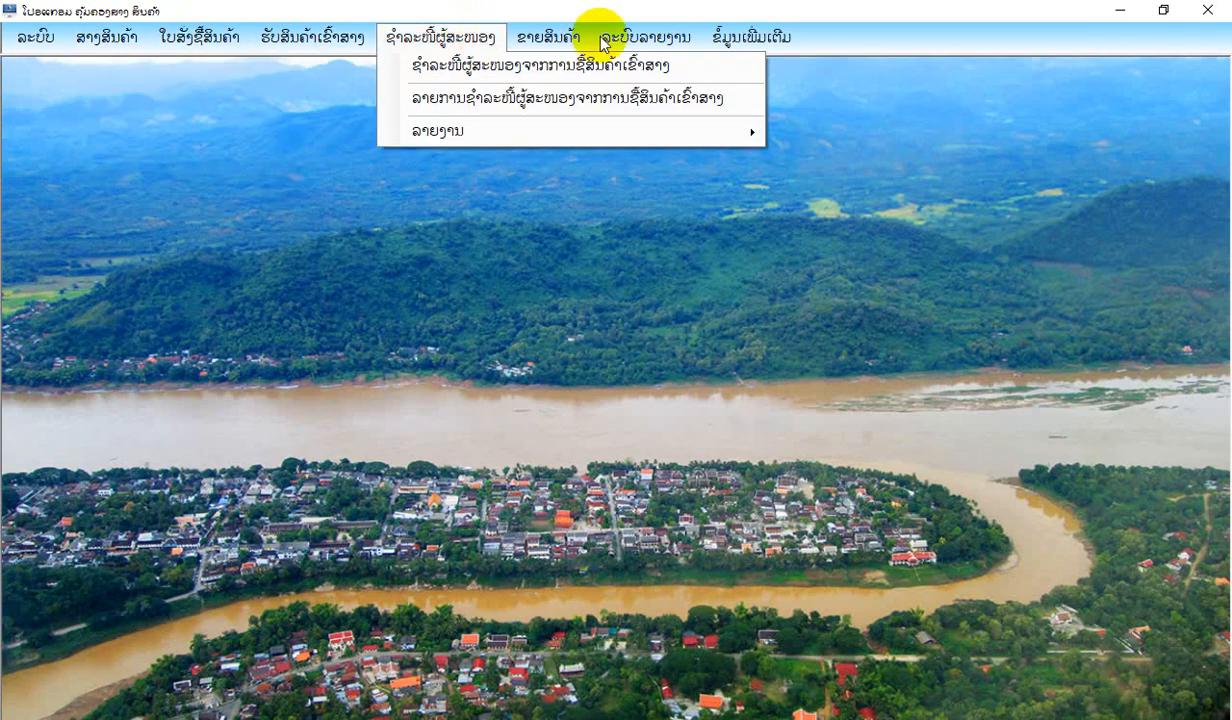
mouse_move(603, 45)
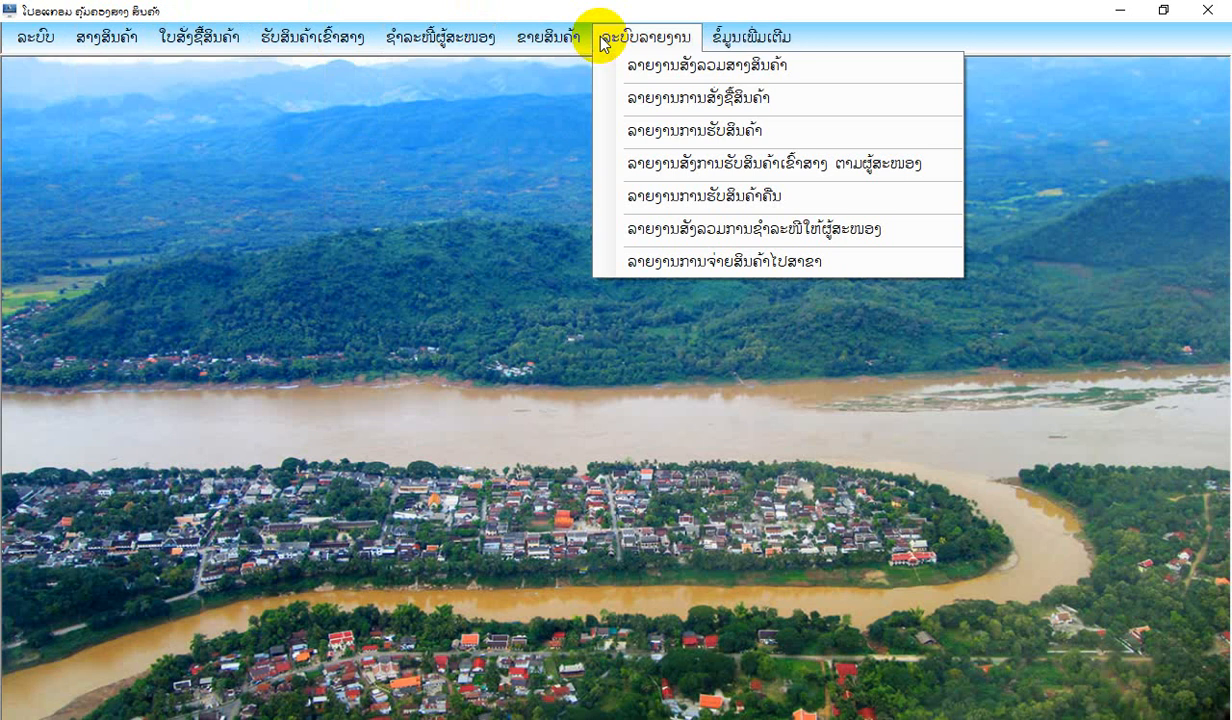
Start a product return from a customer (ຮັບສິນຄ້າຄືນຈາກລູກຄ້າ) and select the general customer (ລູກຄ້າທົ່ວໄປ), code 001.
mouse_move(368, 52)
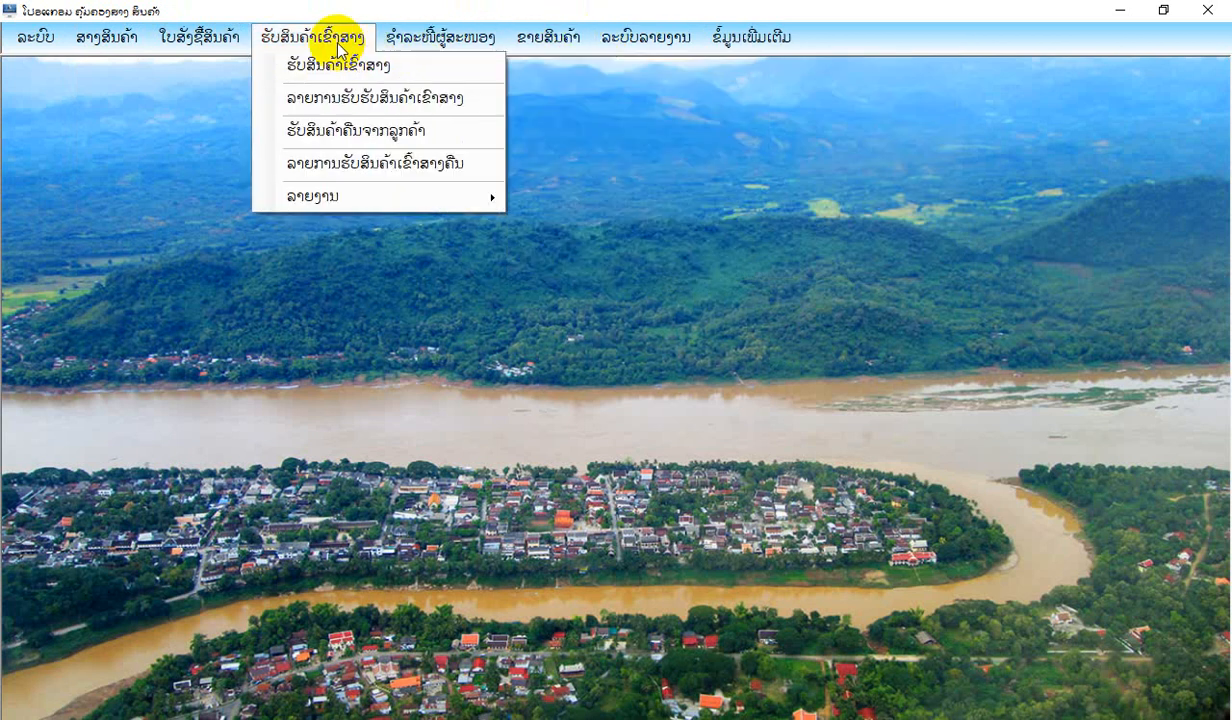
click(379, 134)
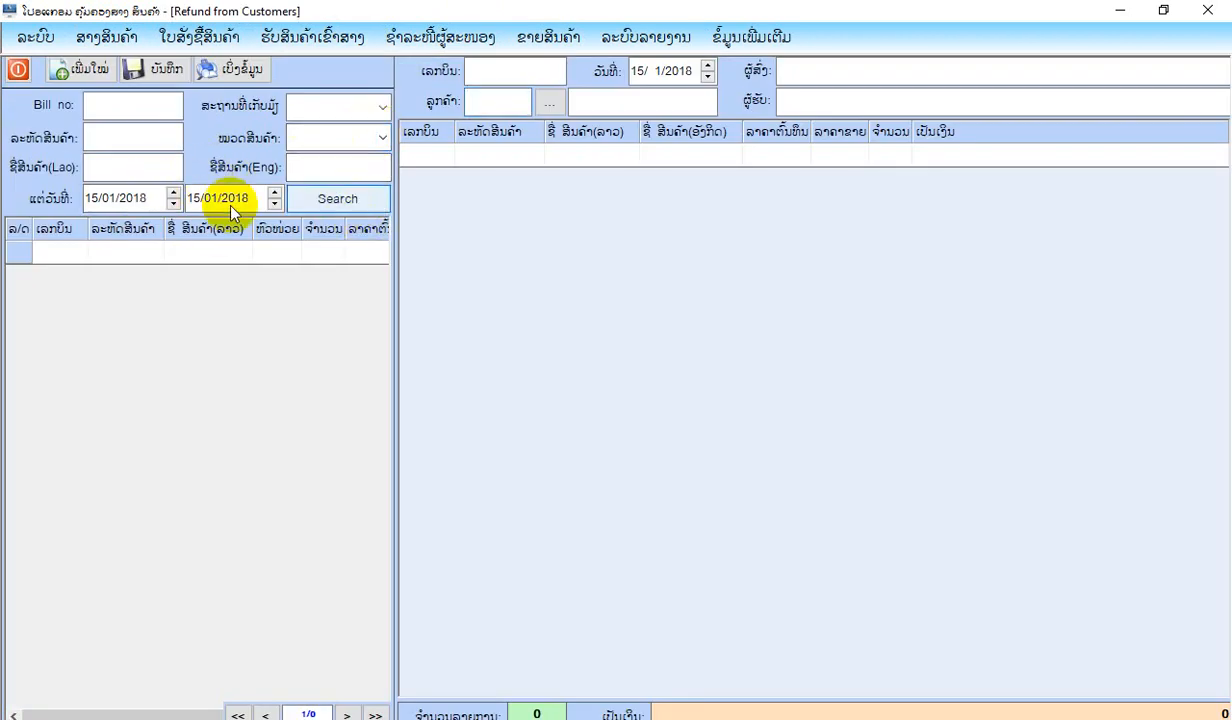
click(549, 102)
double_click(528, 234)
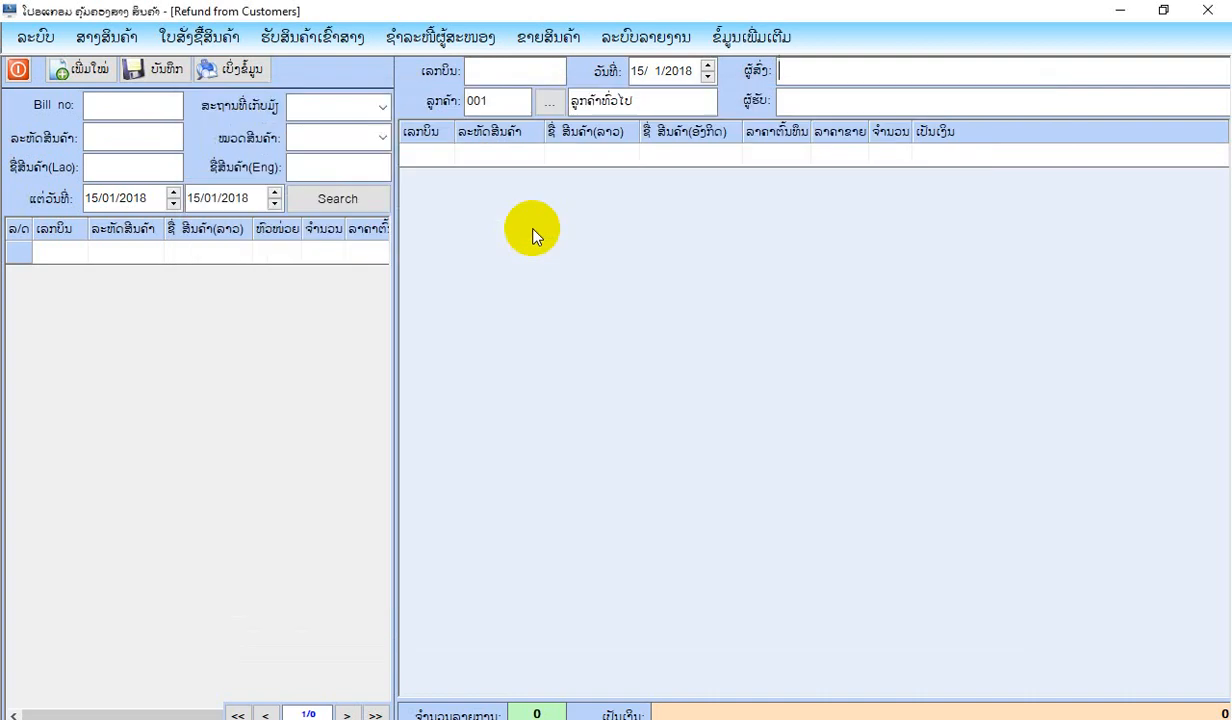
Find the products sold on 15/01/2018, add ຄີມທ່າໜ້າ to the return for 14,000.00, save the return and close the form.
click(318, 198)
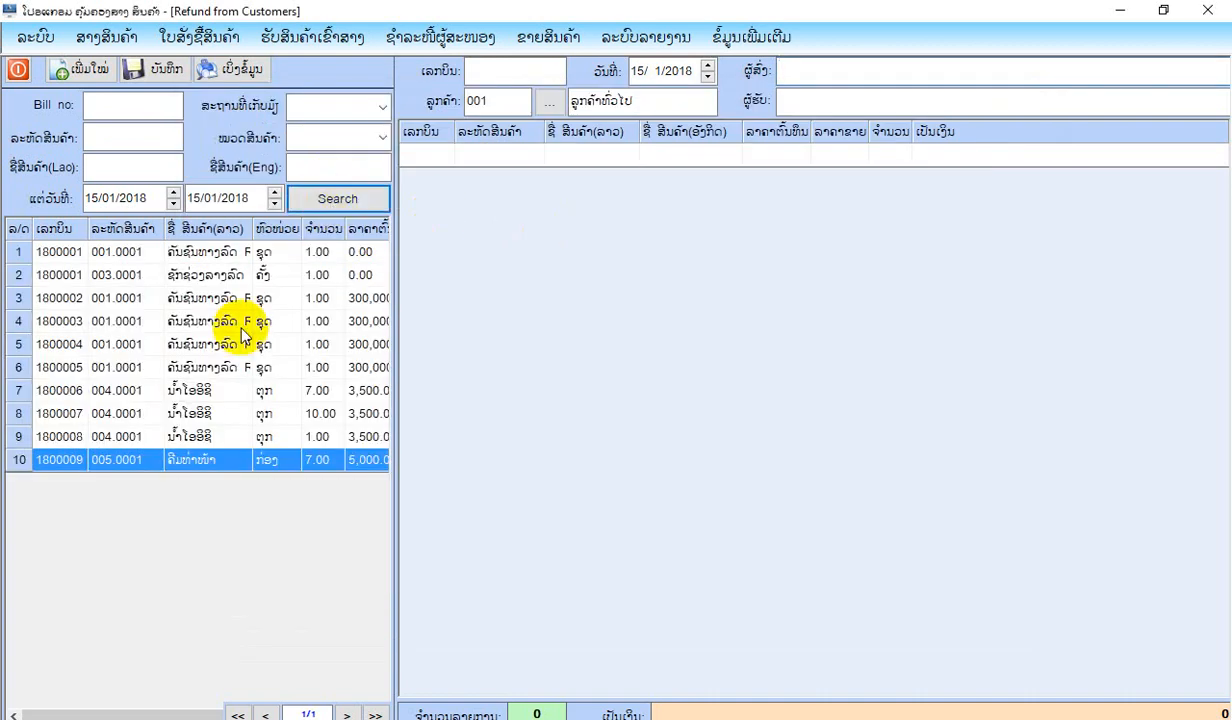
double_click(205, 468)
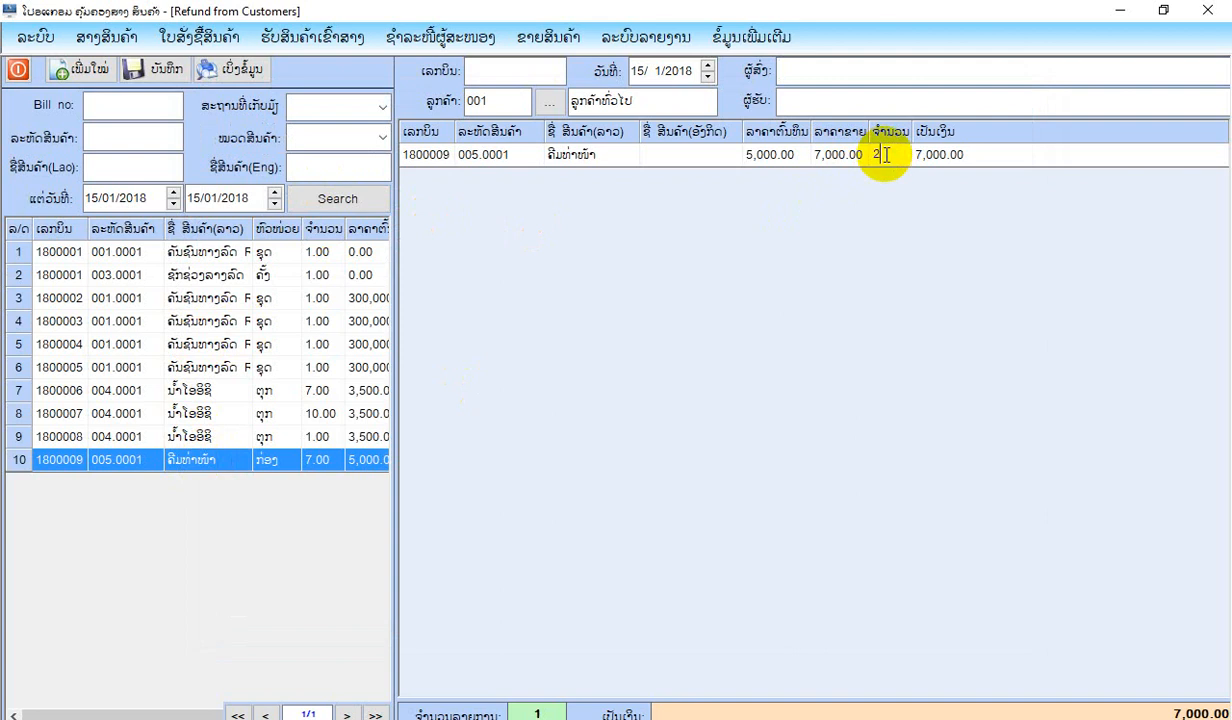
click(163, 72)
click(622, 429)
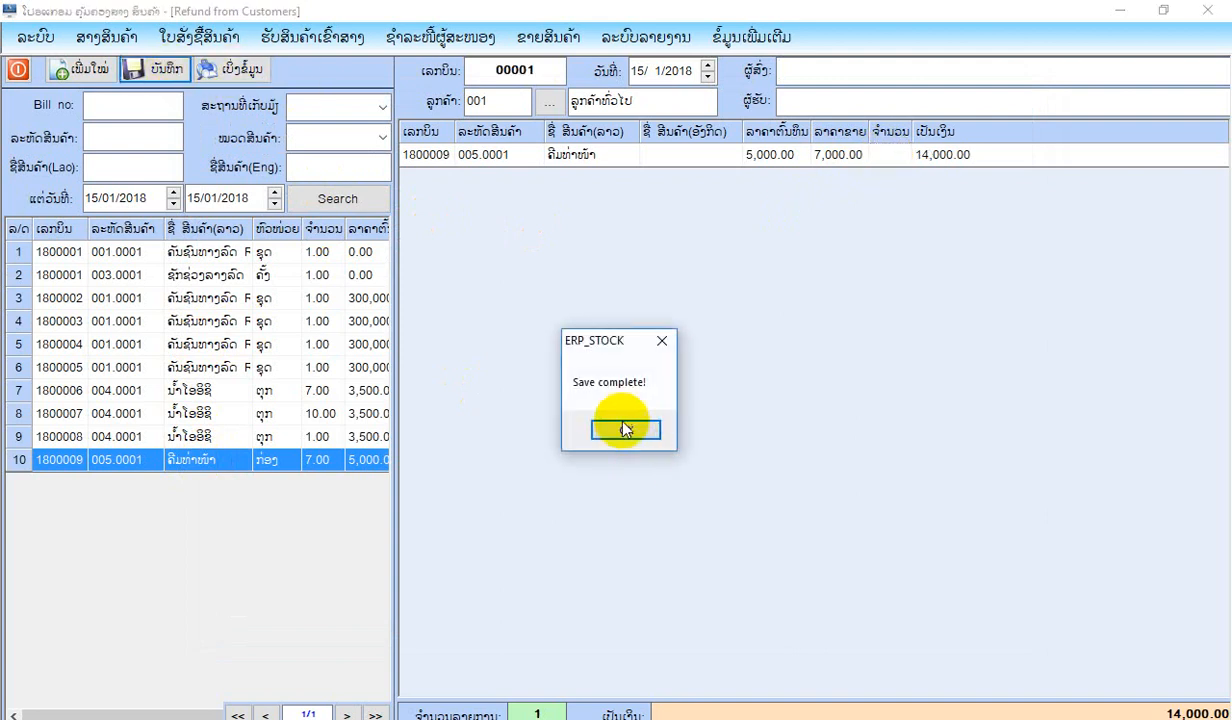
click(50, 72)
click(18, 69)
Check the quantity of ຄີມທ່າໜ້າ in the warehouse stock quantity list (ລາຍການຈຳນວນສິນຄ້າໃນສາງ), and close the list.
click(106, 37)
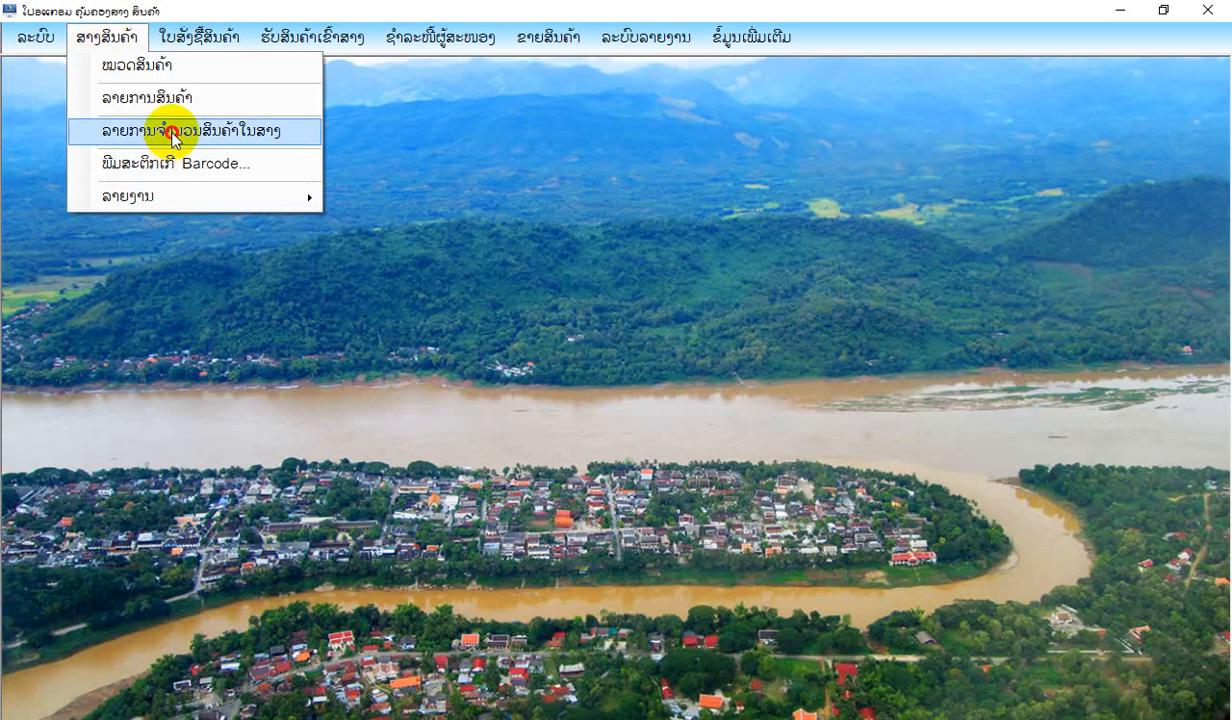
click(170, 132)
click(936, 246)
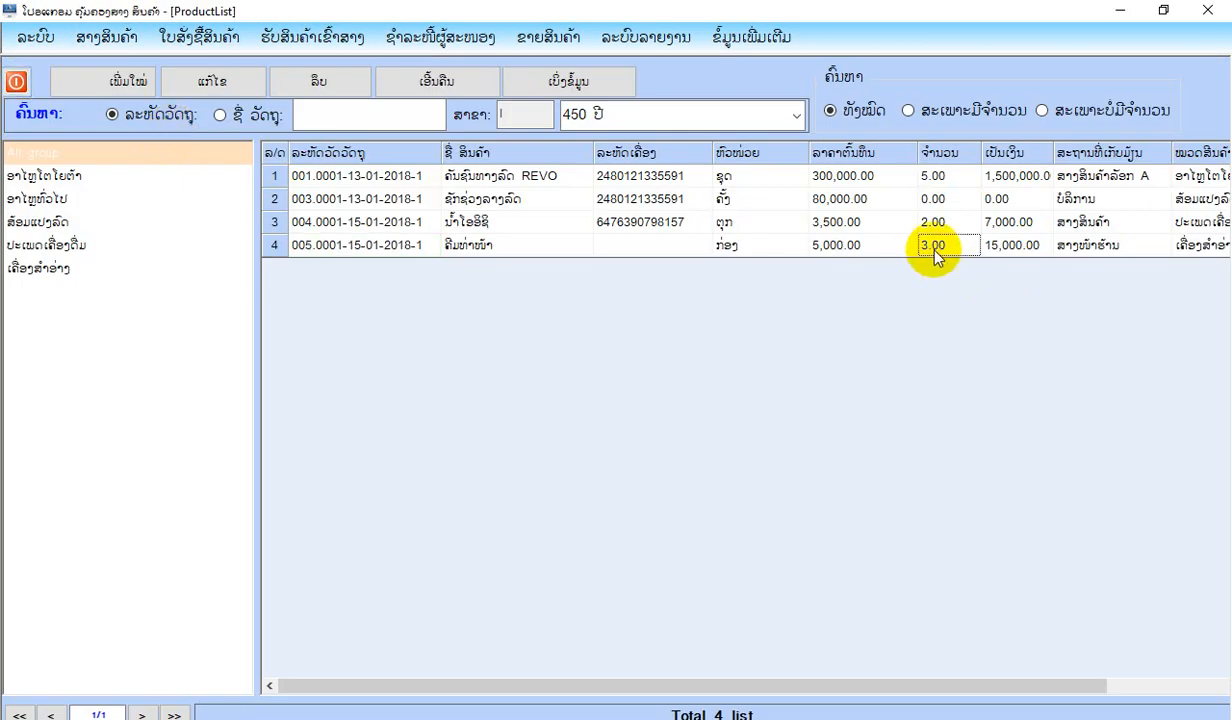
click(17, 82)
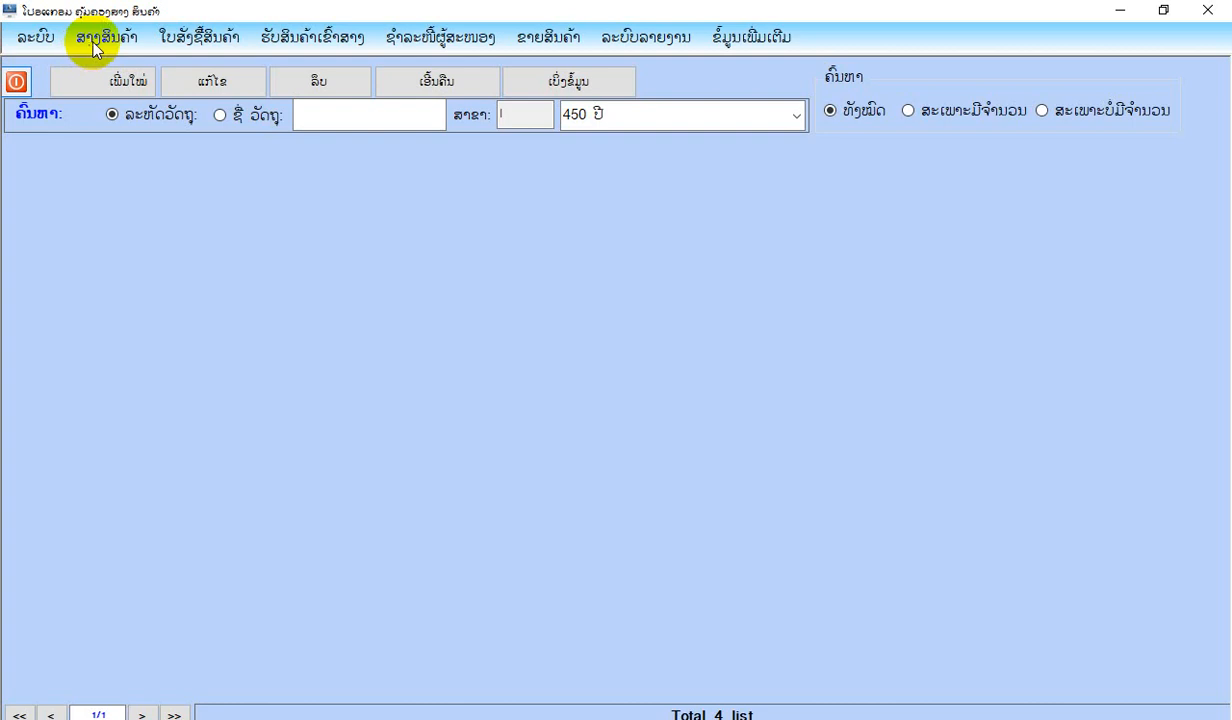
View the warehouse stock summary report (ລາຍງານສັງລວມສາງວັດຖຸ) for 1/1/2018 to 31/1/2018, and close it.
click(106, 37)
mouse_move(151, 196)
click(418, 298)
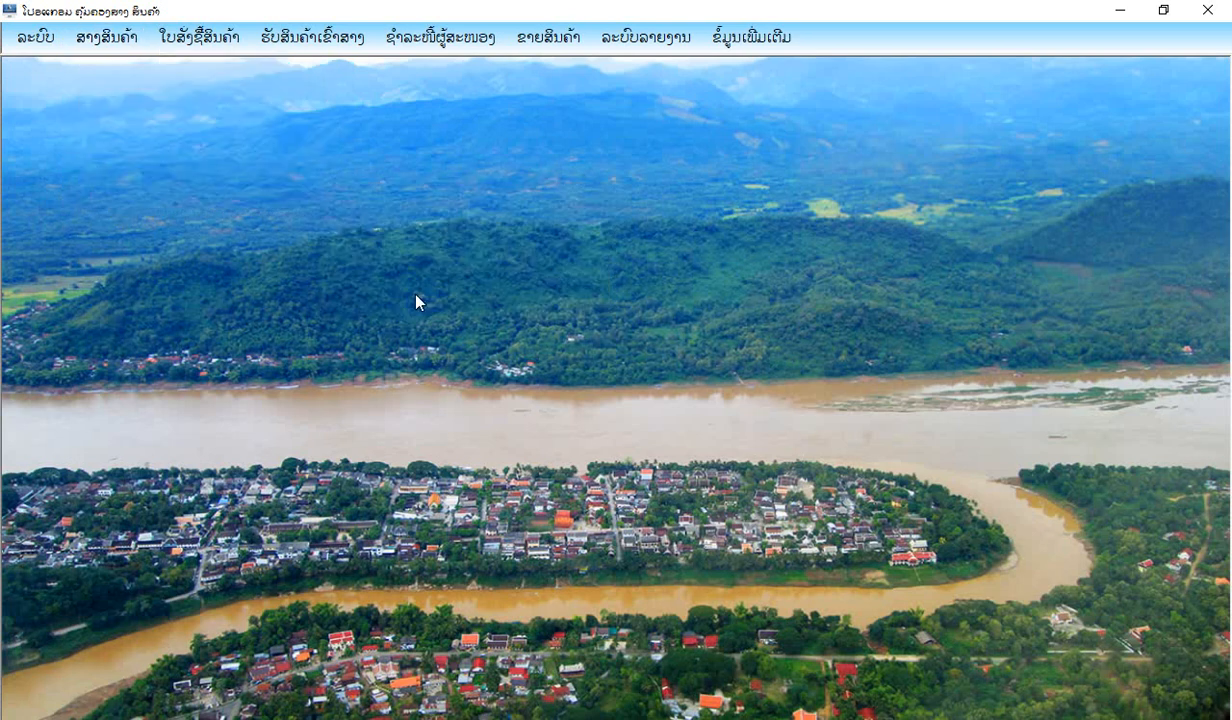
click(113, 80)
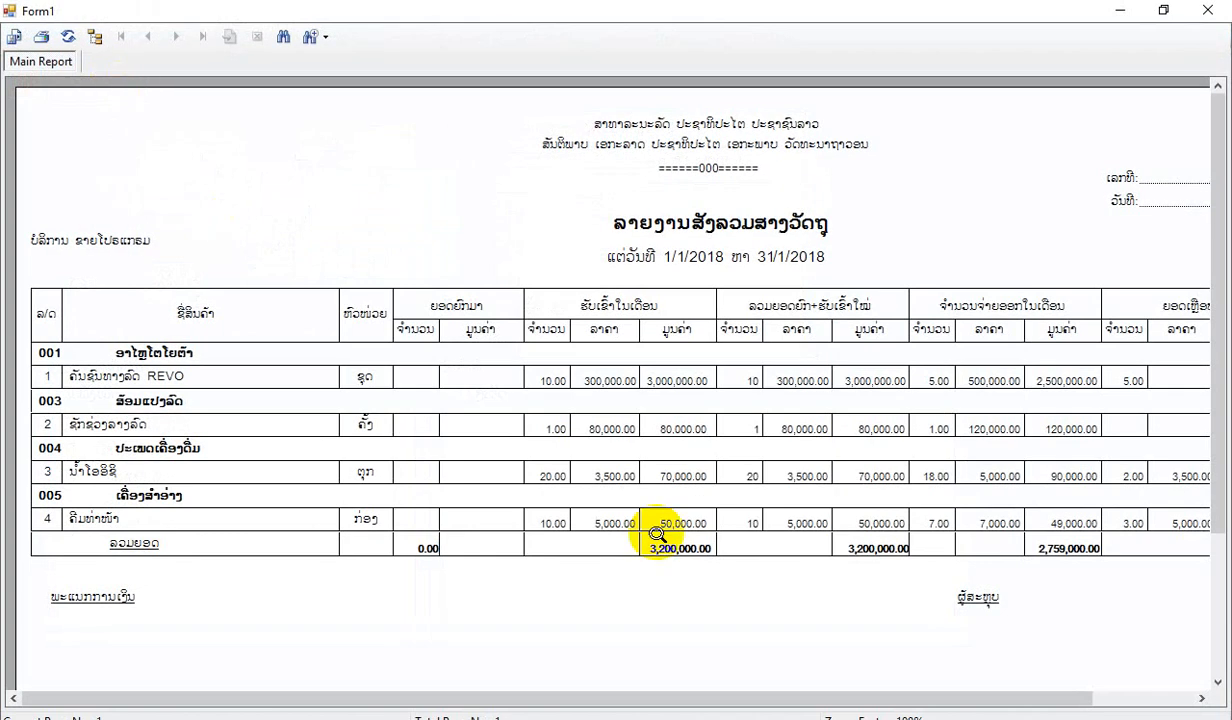
click(1206, 11)
click(26, 88)
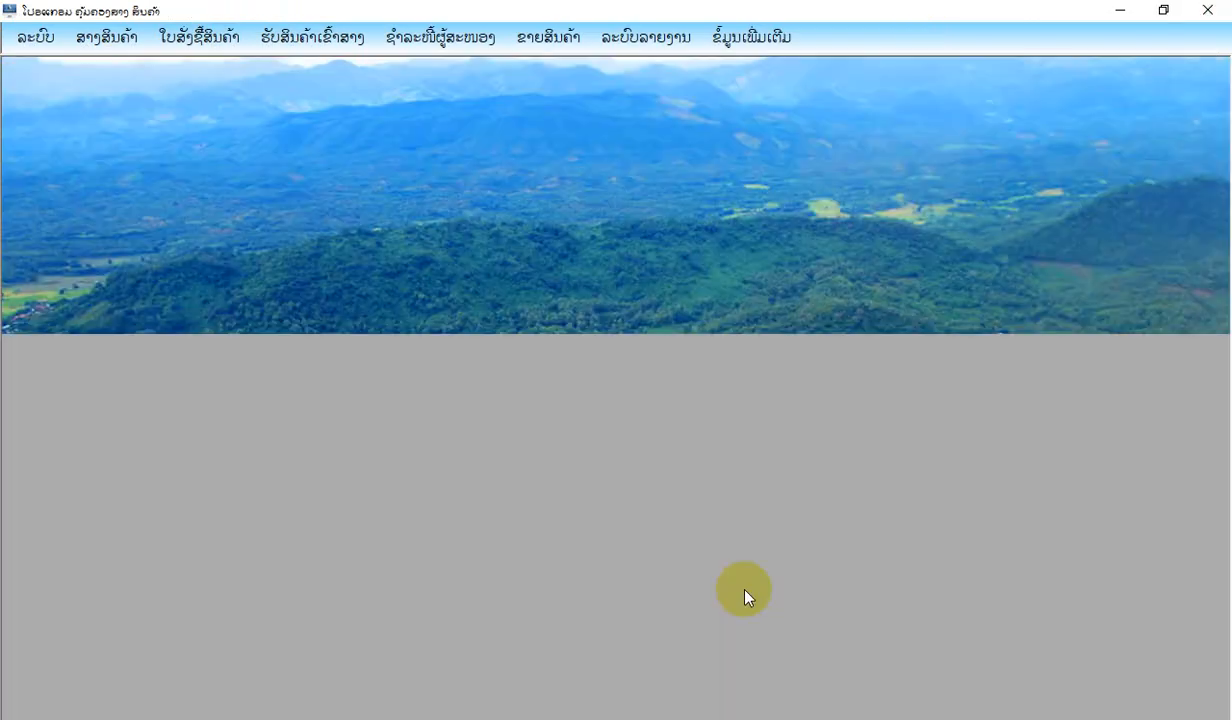